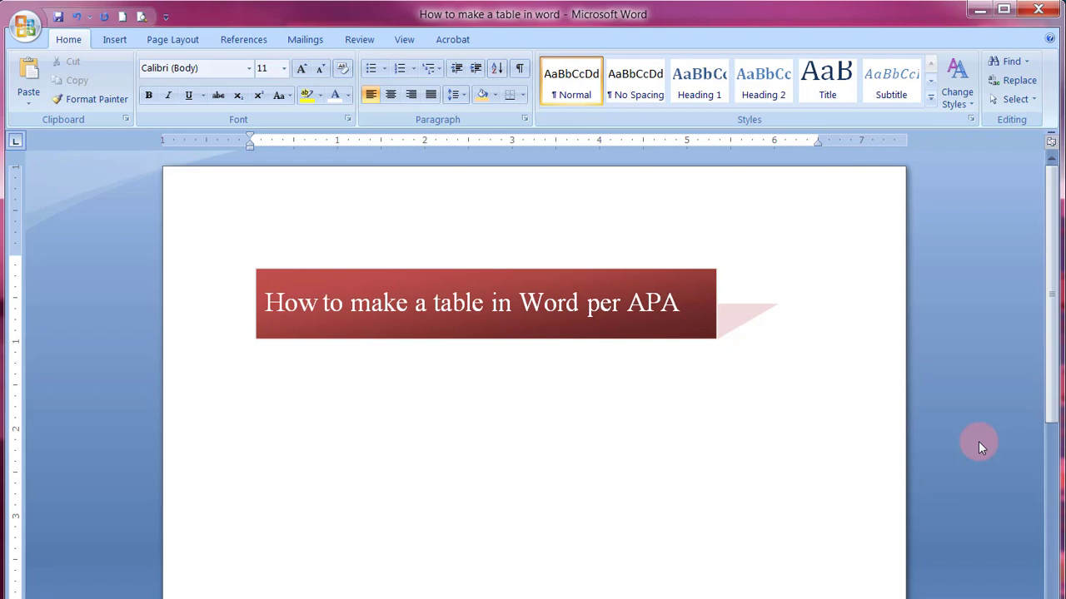
# - Delete the title banner from the page and enter the caption "Table 1. XXXXX" in its place
pyautogui.click(537, 269)
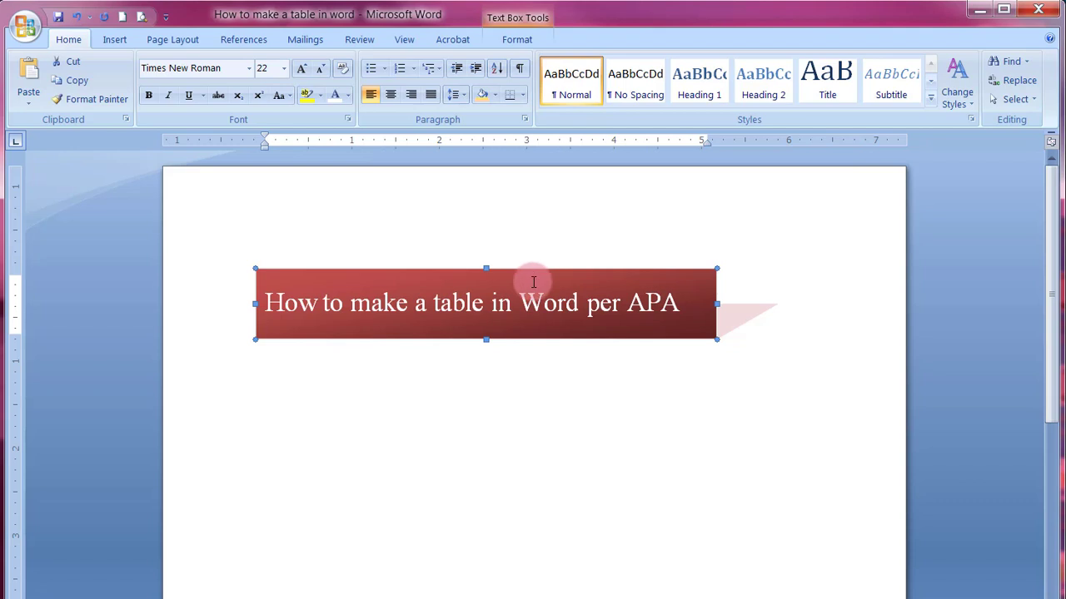
pyautogui.press('Delete')
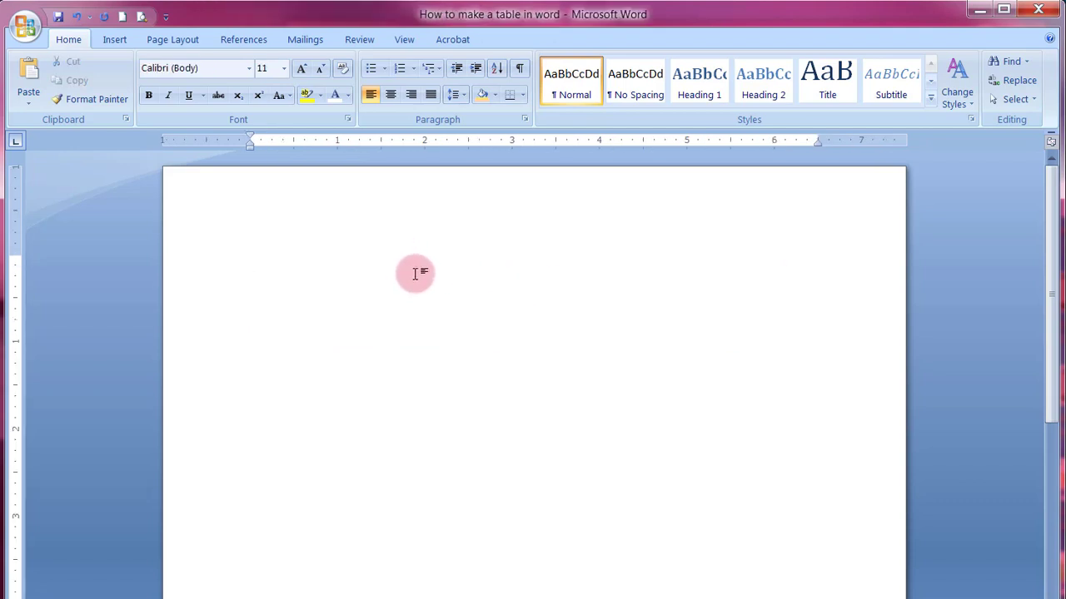
pyautogui.write('Table 1. XXXXX')
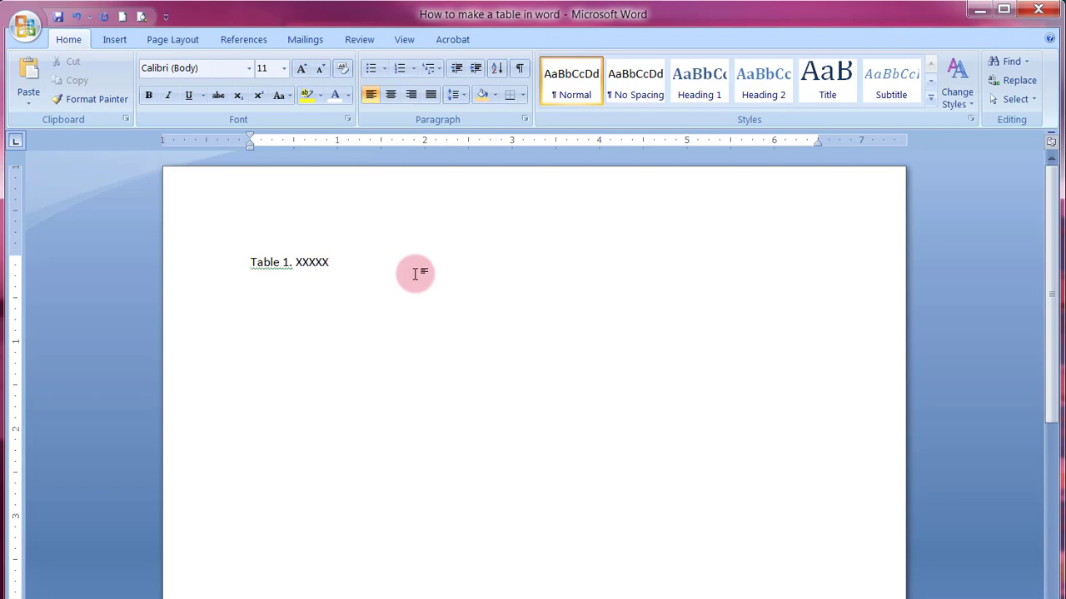
# - Set the table caption to 1.0 line spacing and remove the space after its paragraph
pyautogui.doubleClick(304, 261)
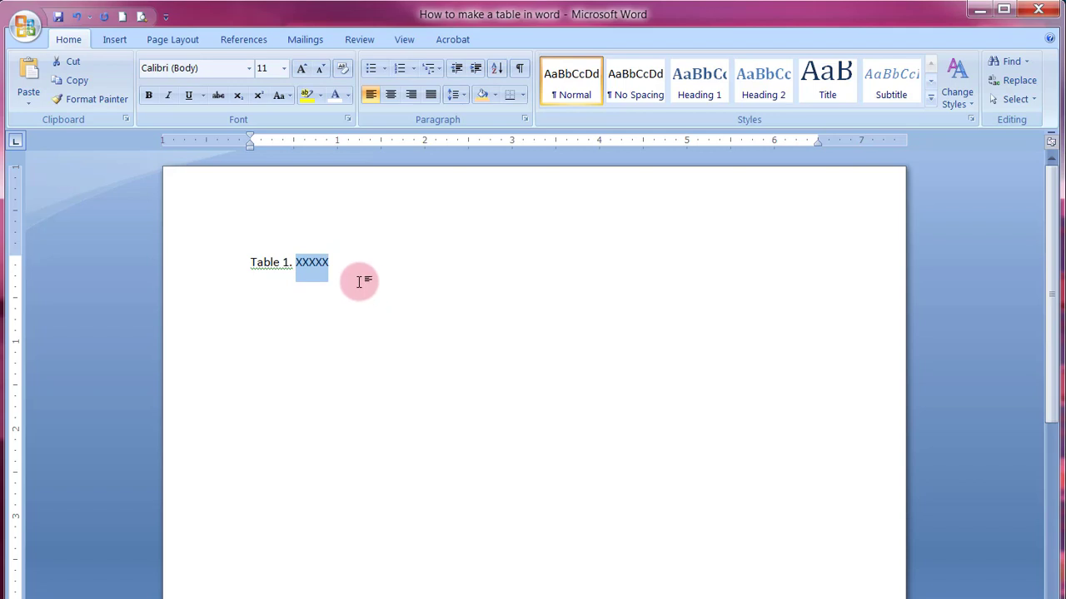
pyautogui.click(224, 269)
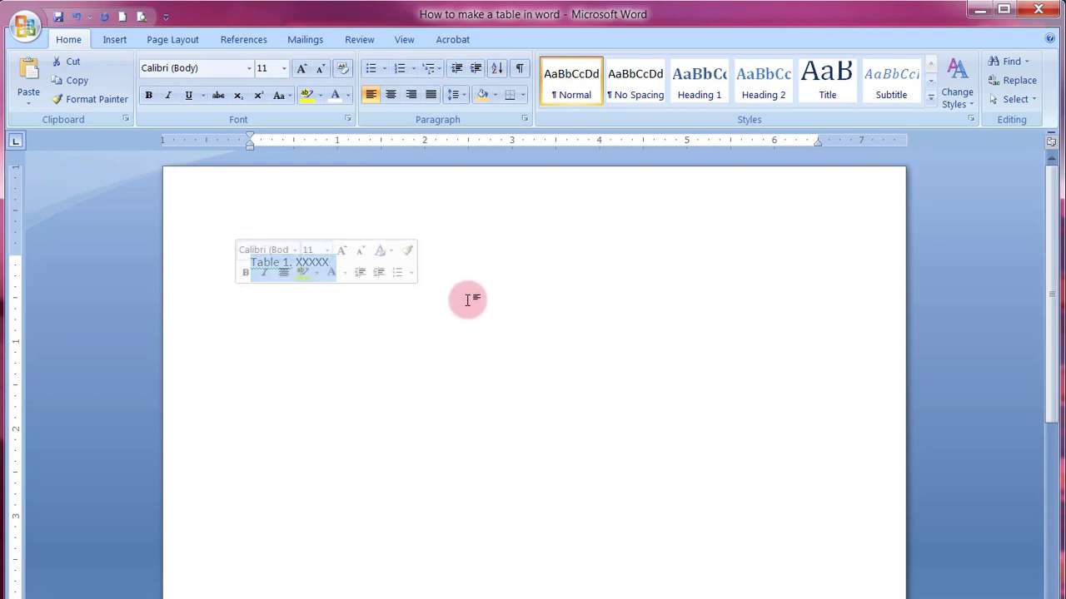
pyautogui.click(465, 94)
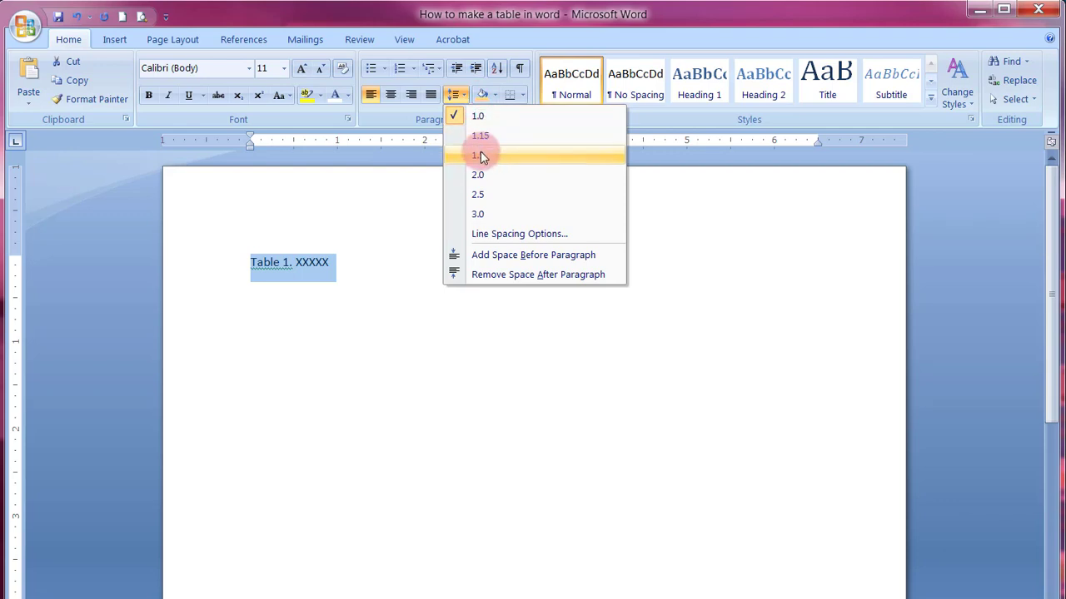
pyautogui.click(456, 117)
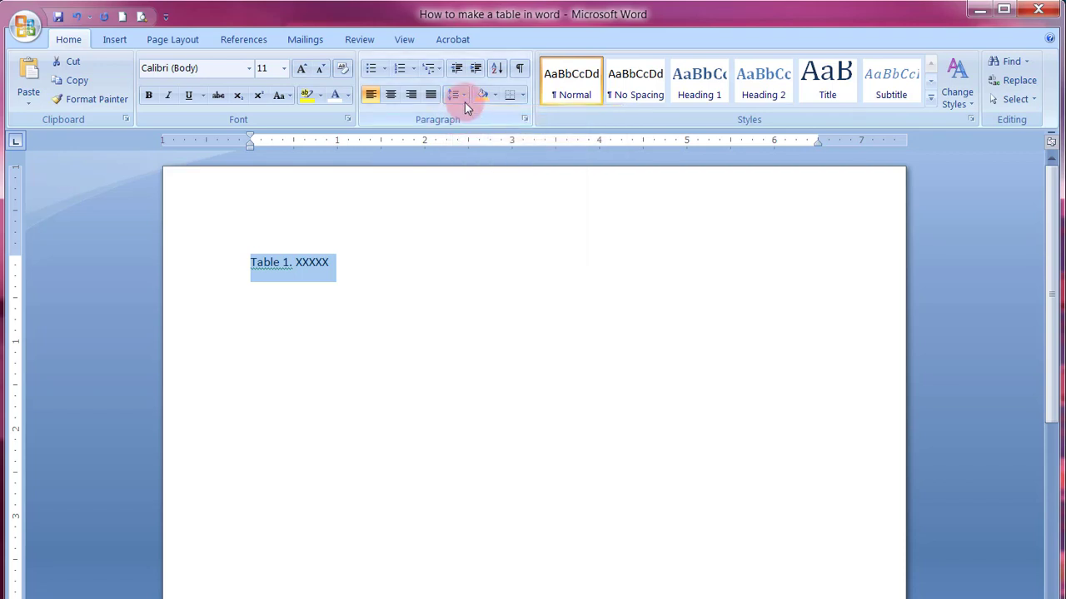
pyautogui.click(463, 96)
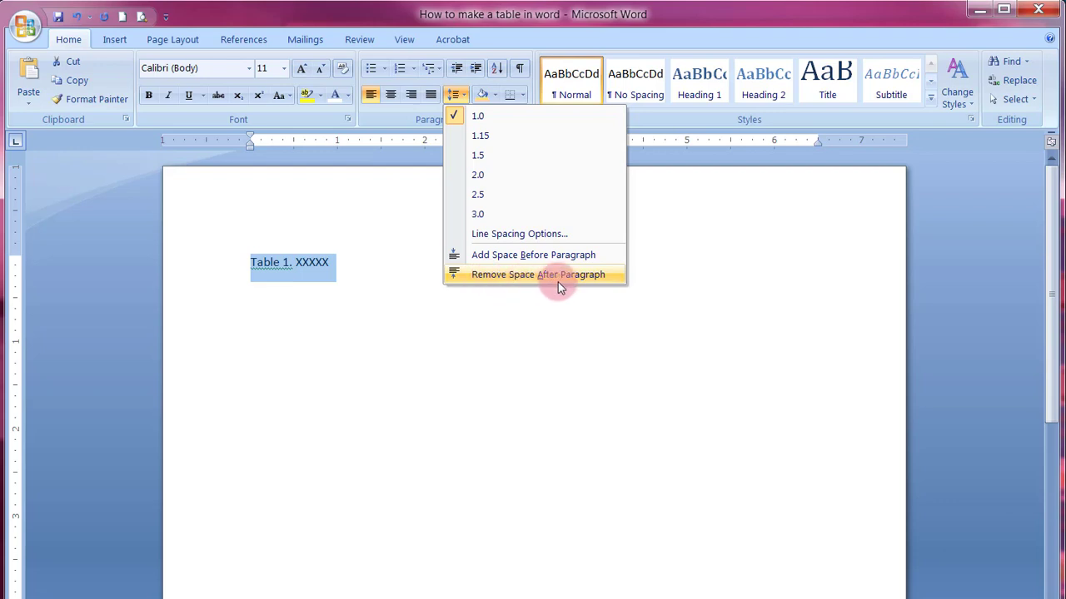
pyautogui.click(491, 277)
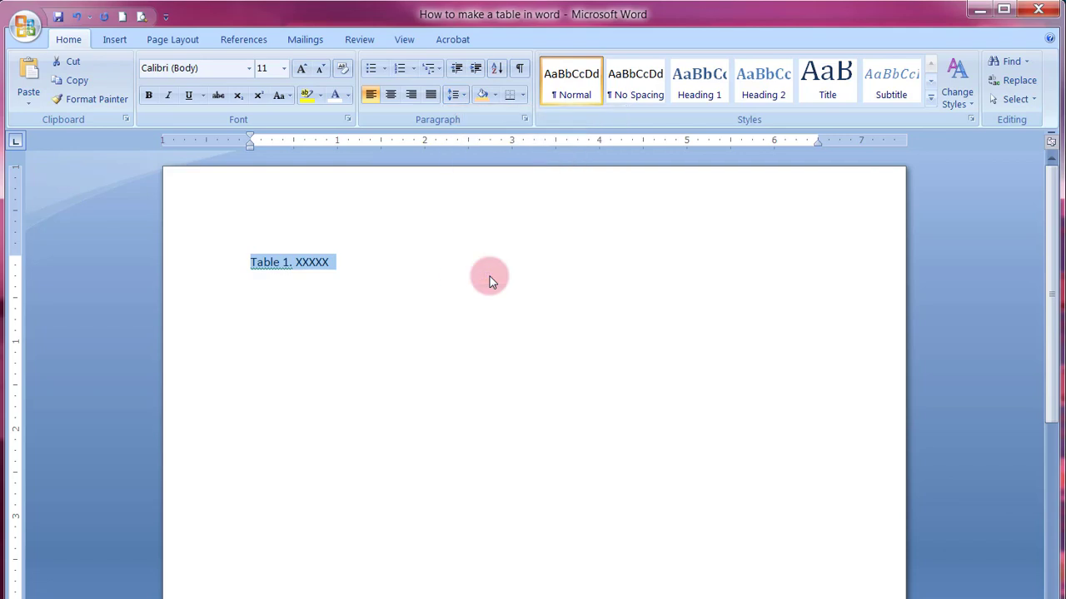
pyautogui.click(463, 97)
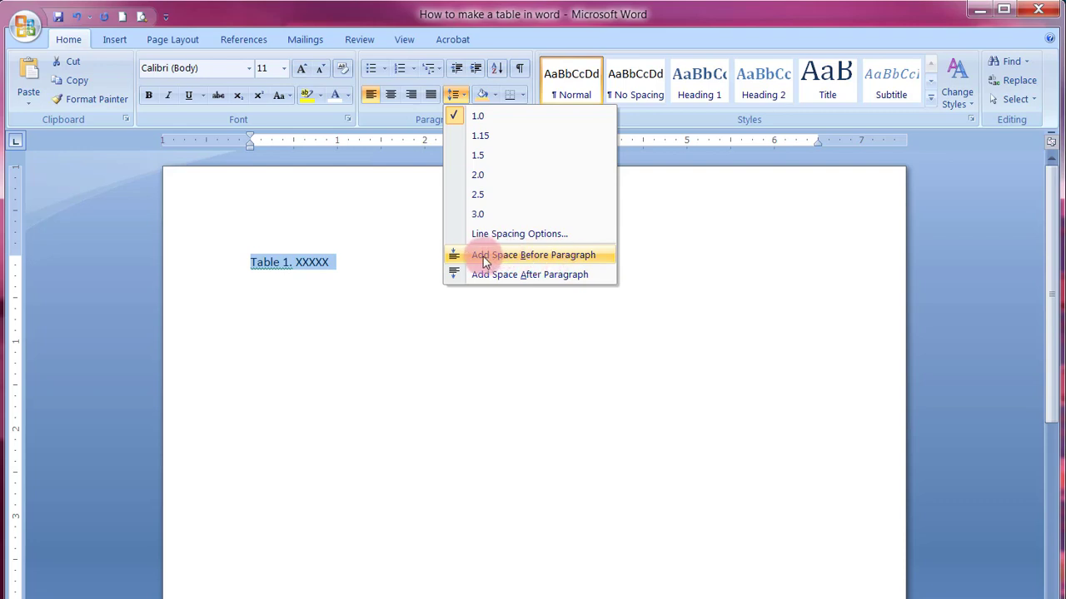
pyautogui.click(340, 266)
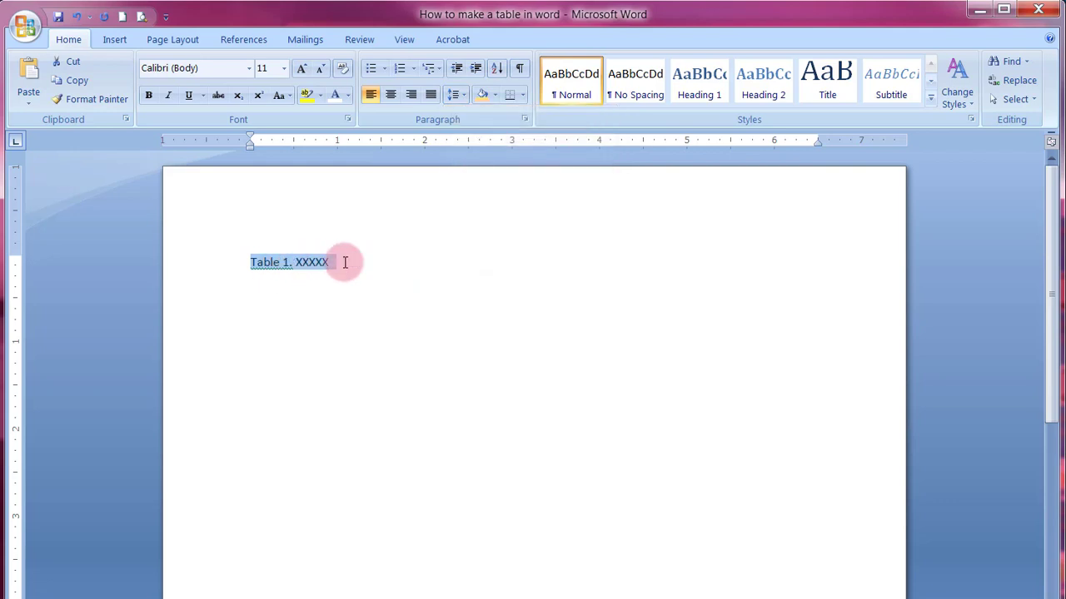
pyautogui.click(283, 275)
# - Insert a table of 4 columns and 8 rows on a new line below the caption and align its left border with the caption text
pyautogui.click(345, 260)
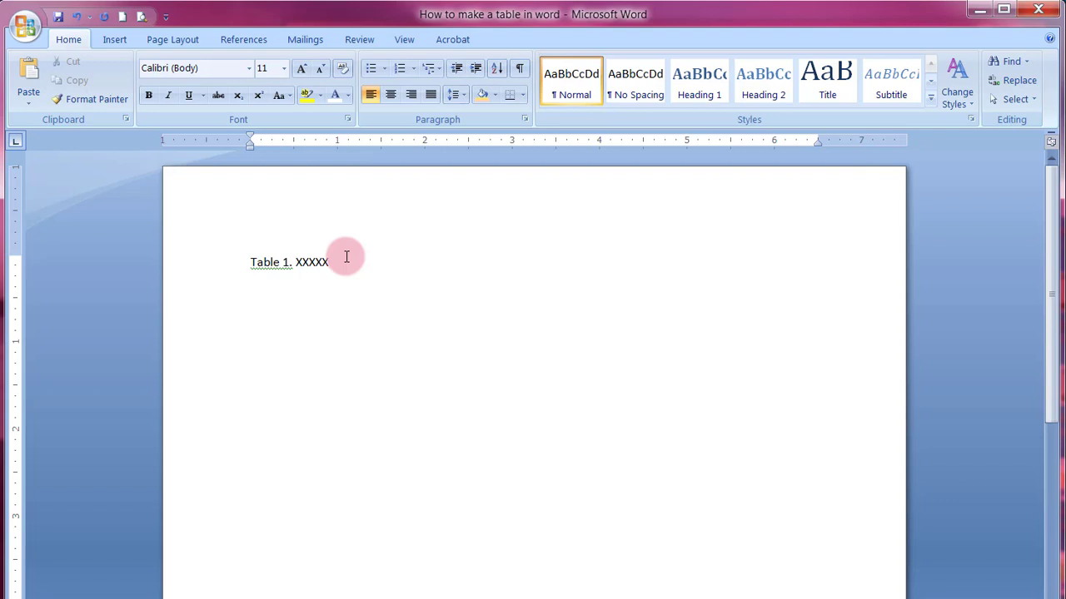
pyautogui.press('Return')
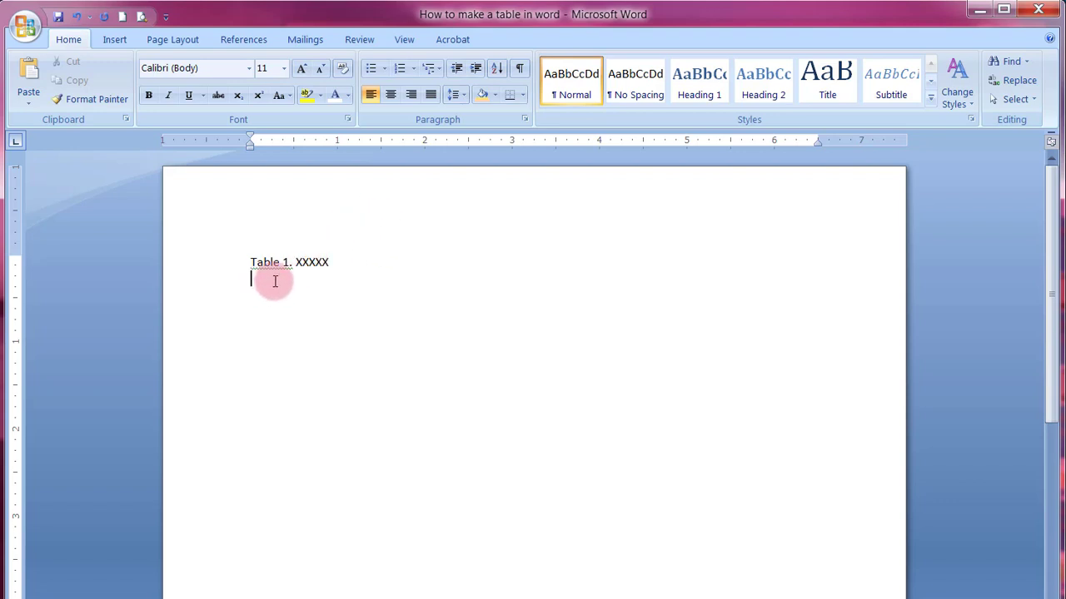
pyautogui.click(117, 43)
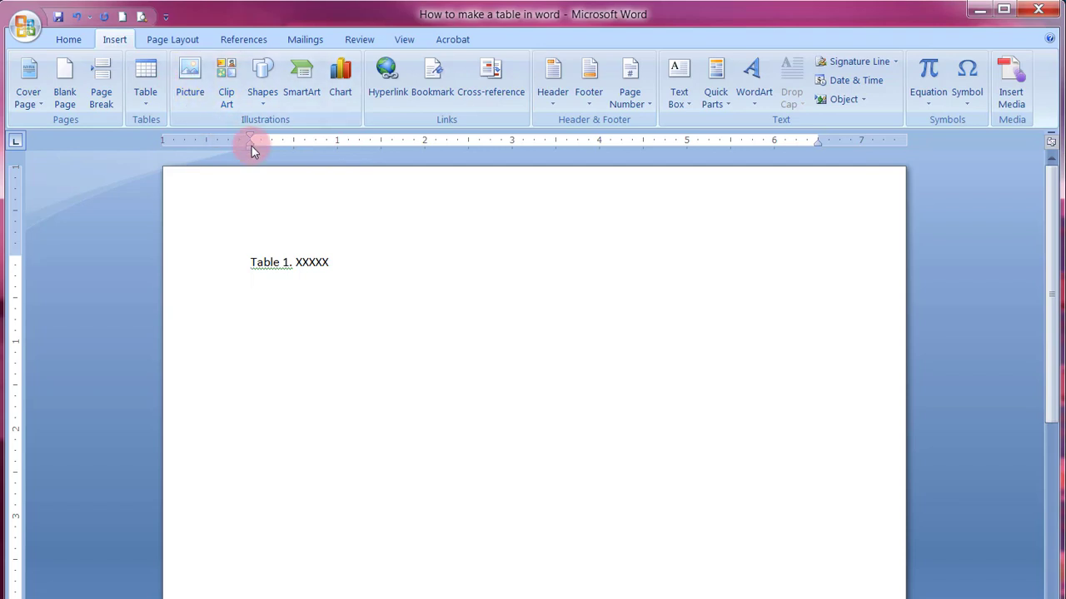
pyautogui.click(147, 92)
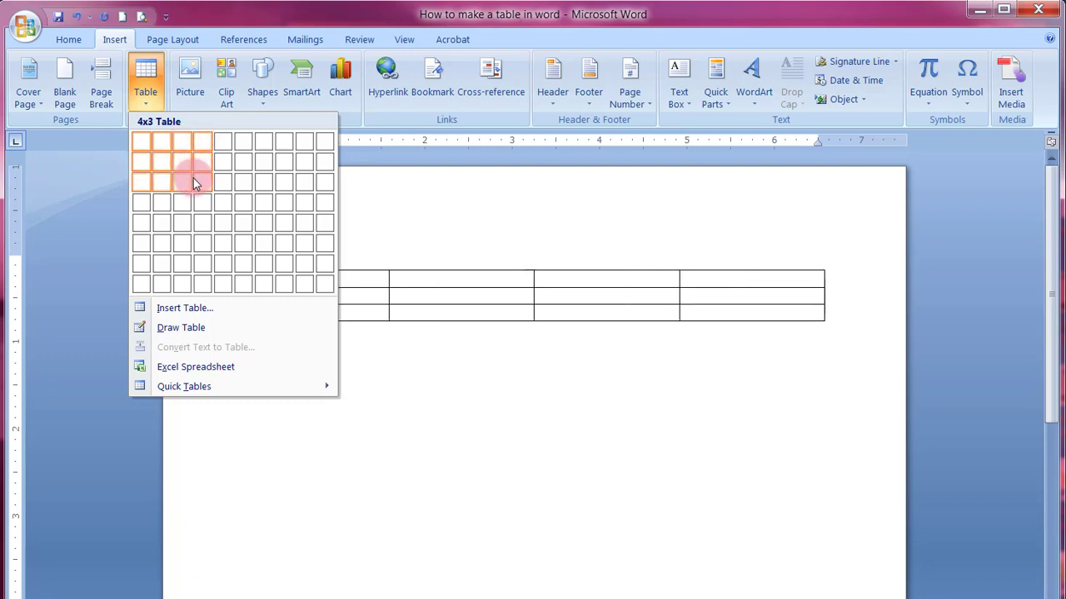
pyautogui.click(200, 290)
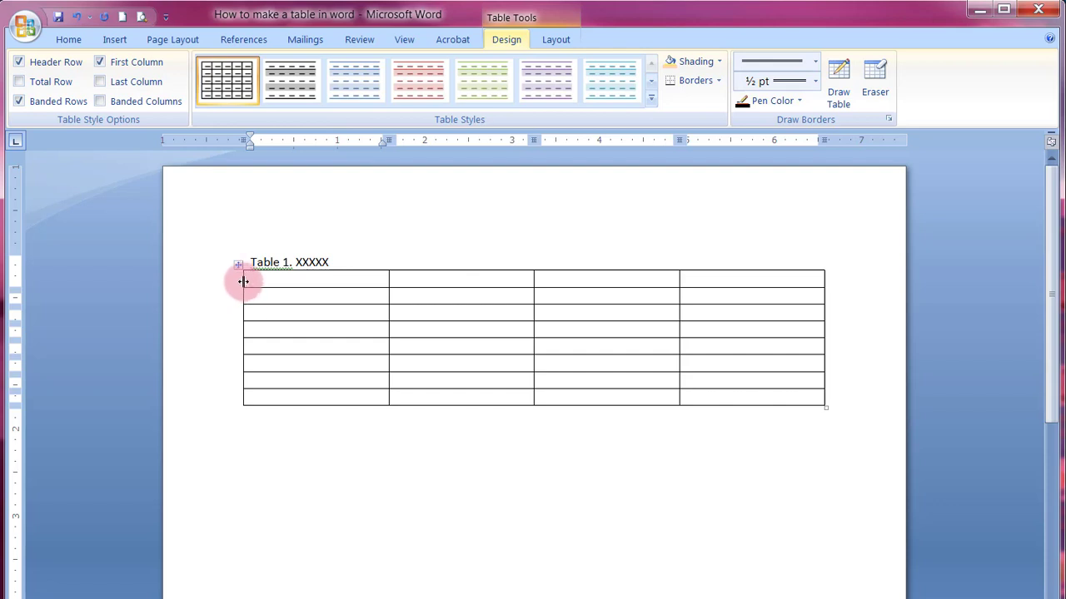
pyautogui.moveTo(243, 281); pyautogui.dragTo(243, 281)
pyautogui.moveTo(243, 282)
pyautogui.mouseDown()
pyautogui.moveTo(288, 283)
pyautogui.moveTo(239, 286)
pyautogui.moveTo(250, 288)
pyautogui.mouseUp()
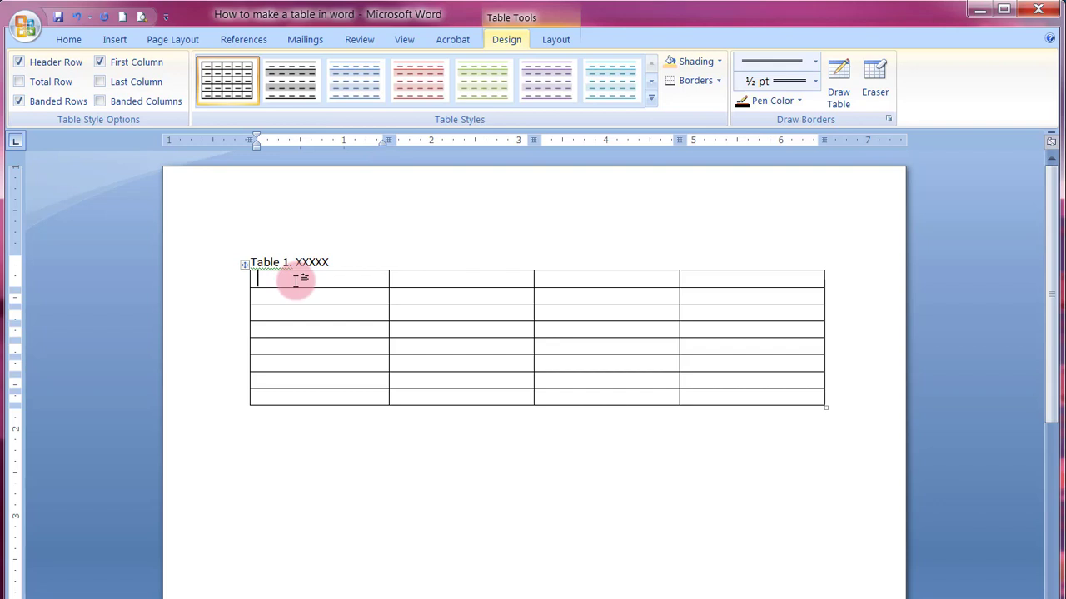
# - Fill the table's header row with "Study authors", "Sample", "Method" and "Analysis"
pyautogui.write('Study authors')
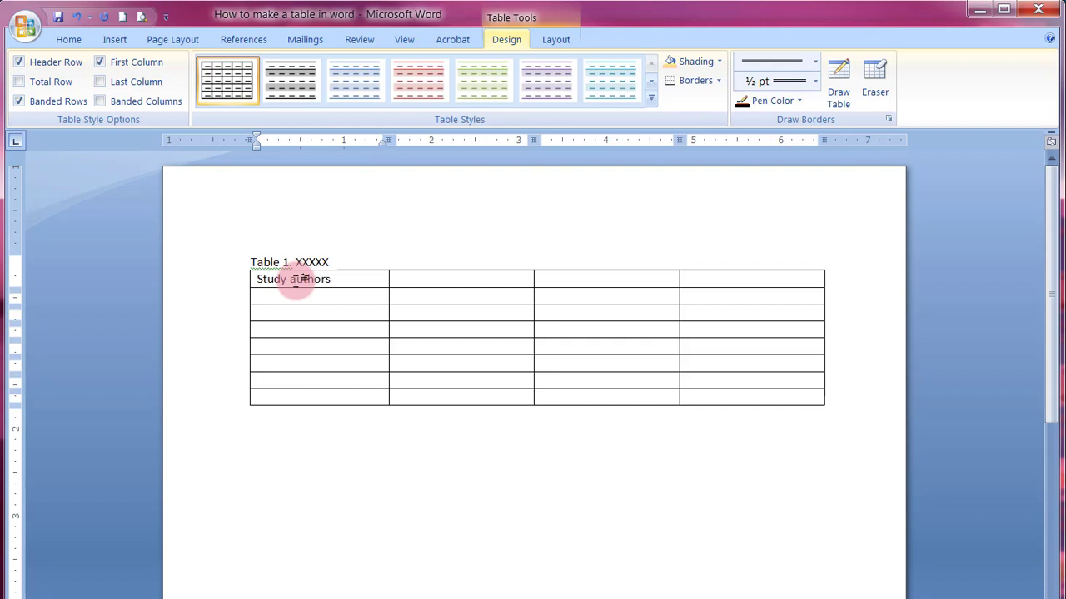
pyautogui.press('Tab')
pyautogui.write('Sample')
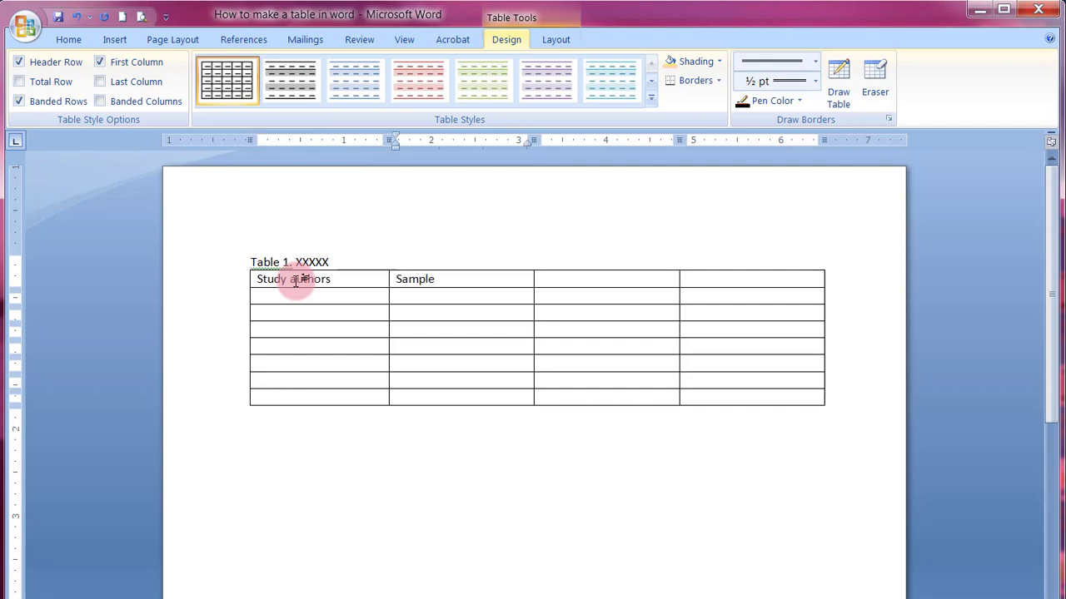
pyautogui.press('Tab')
pyautogui.write('Metho')
pyautogui.press('Tab')
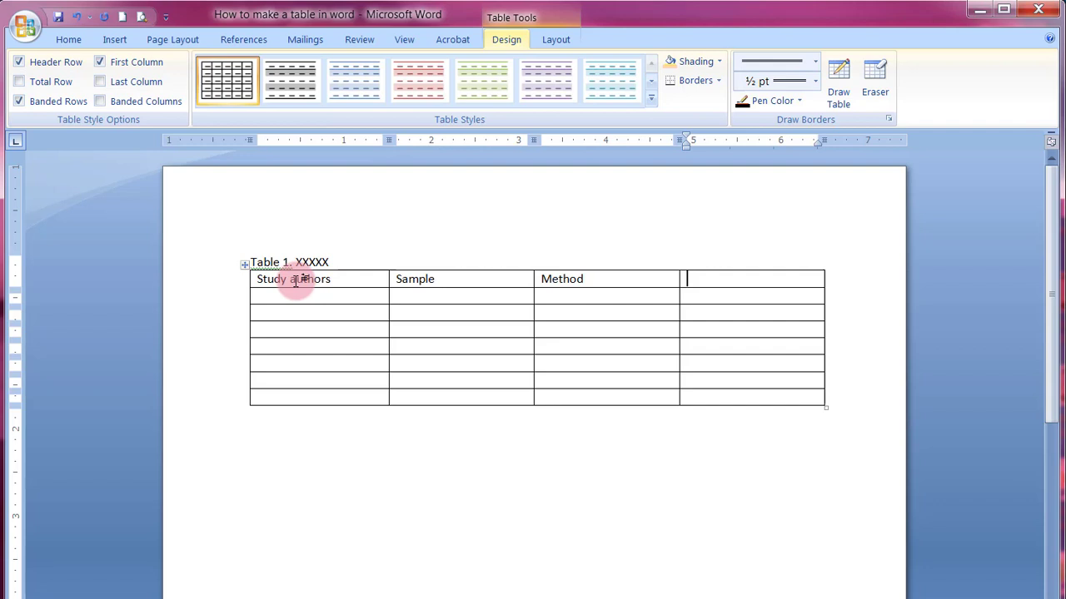
pyautogui.write('Analysis')
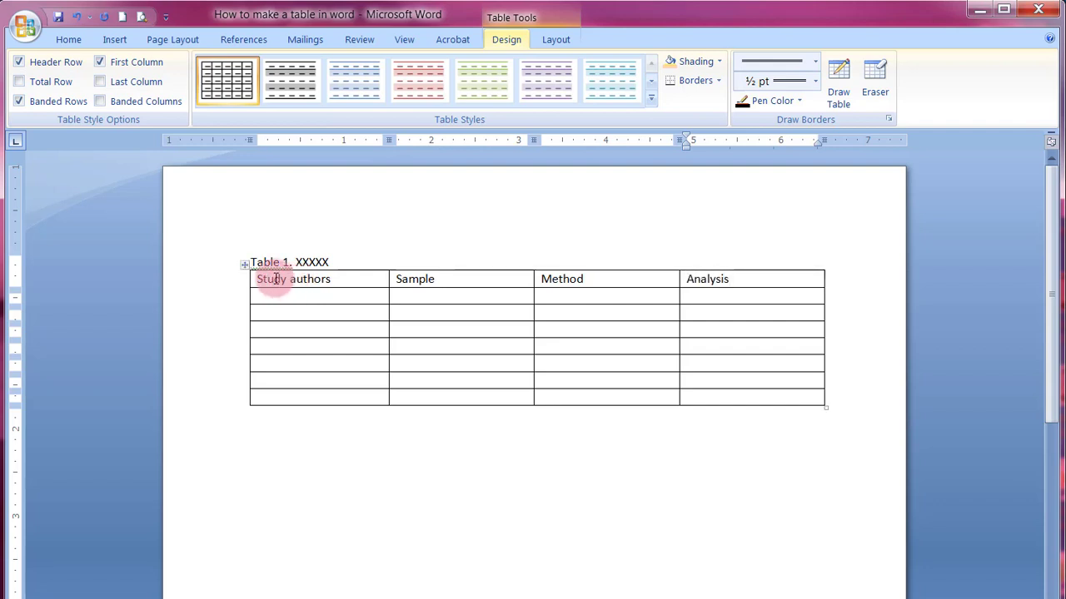
# - Make the text of the table's header row bold
pyautogui.click(198, 286)
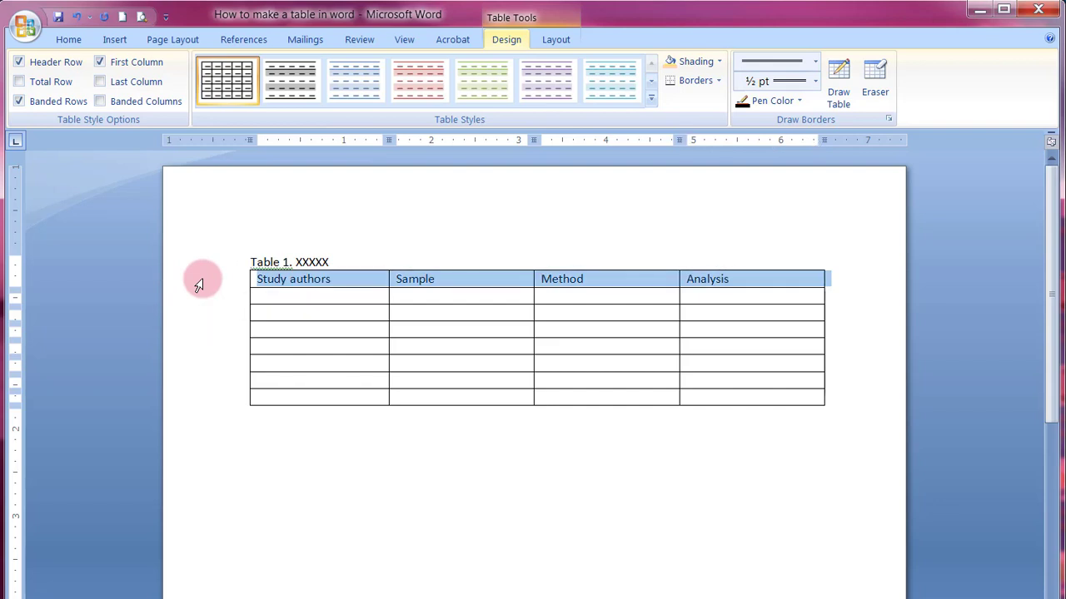
pyautogui.hotkey('ctrl', 'b')
pyautogui.click(315, 294)
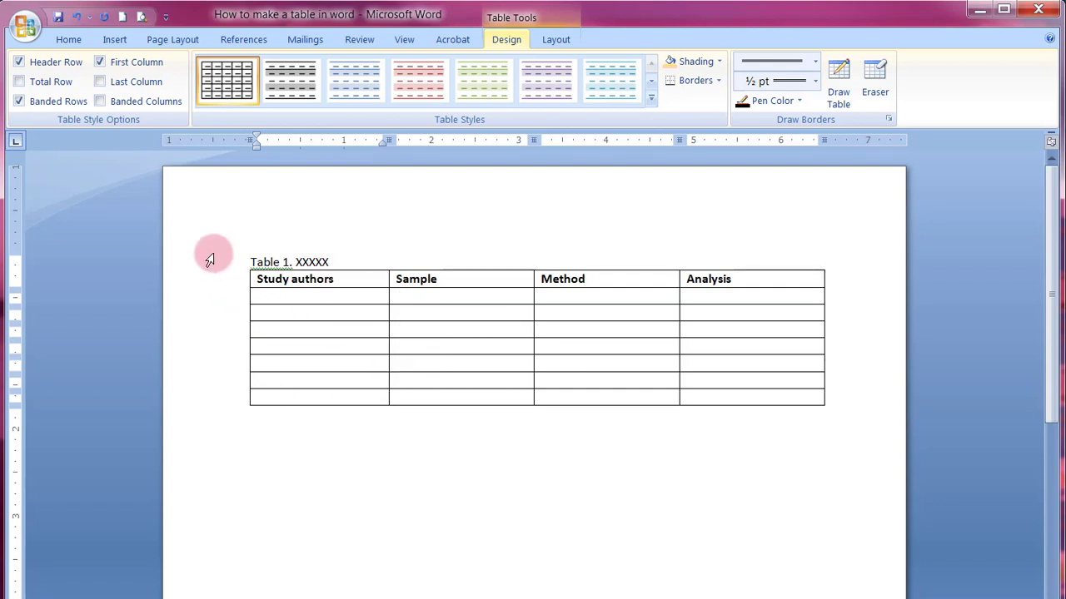
# - Set the caption and the whole table to Times New Roman, size 12
pyautogui.moveTo(210, 260); pyautogui.dragTo(213, 422)
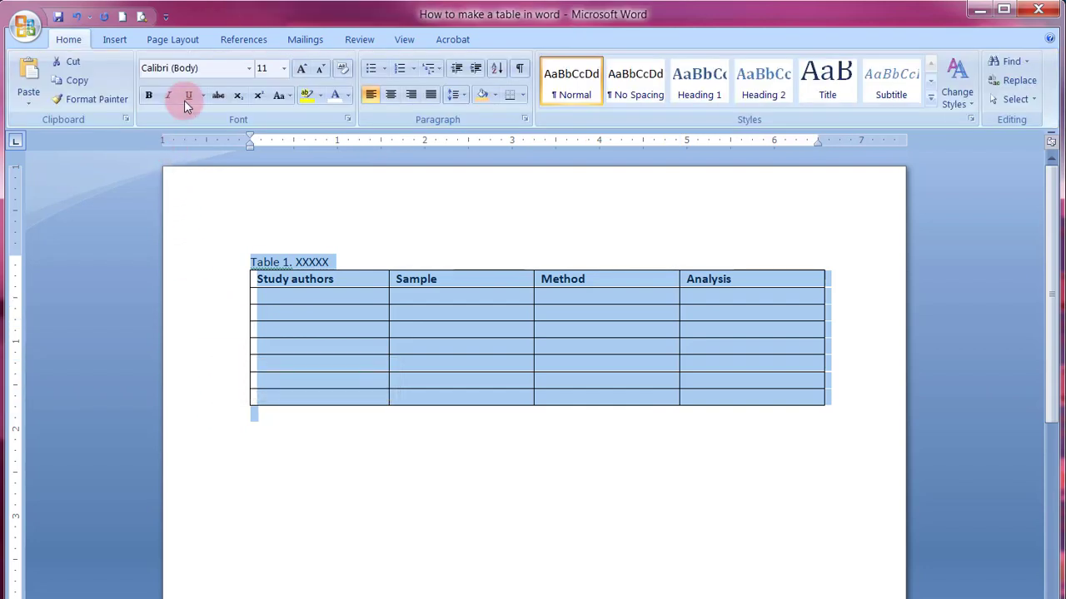
pyautogui.click(249, 70)
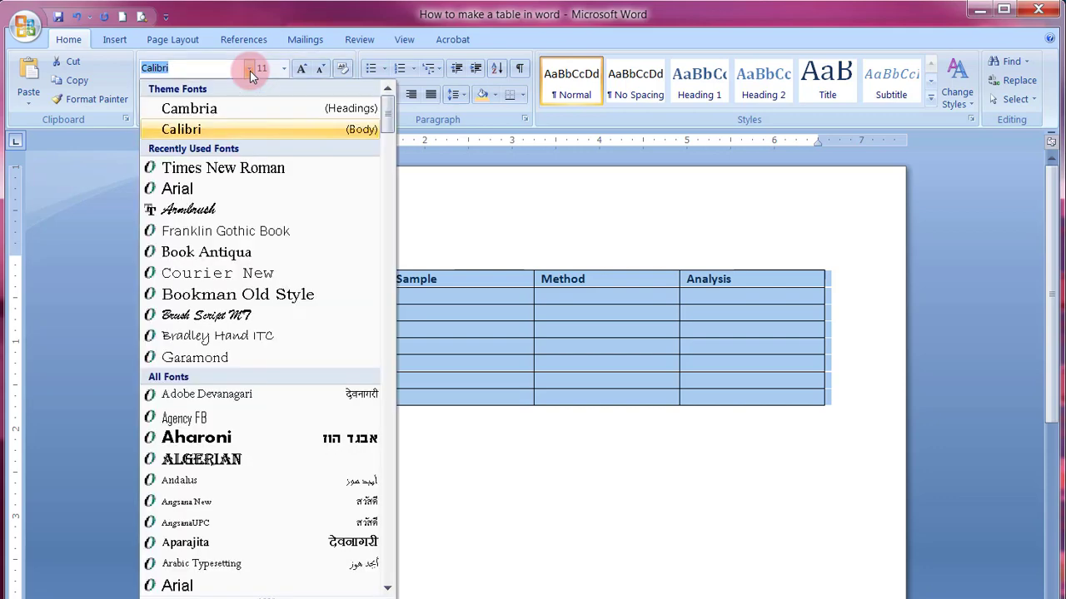
pyautogui.click(240, 168)
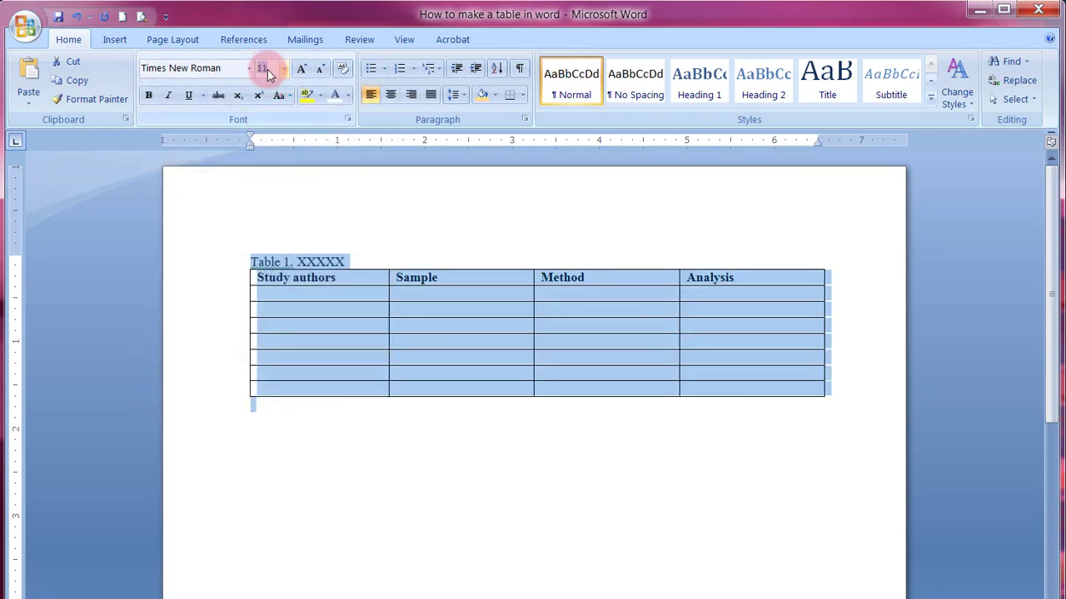
pyautogui.write('12')
pyautogui.press('Return')
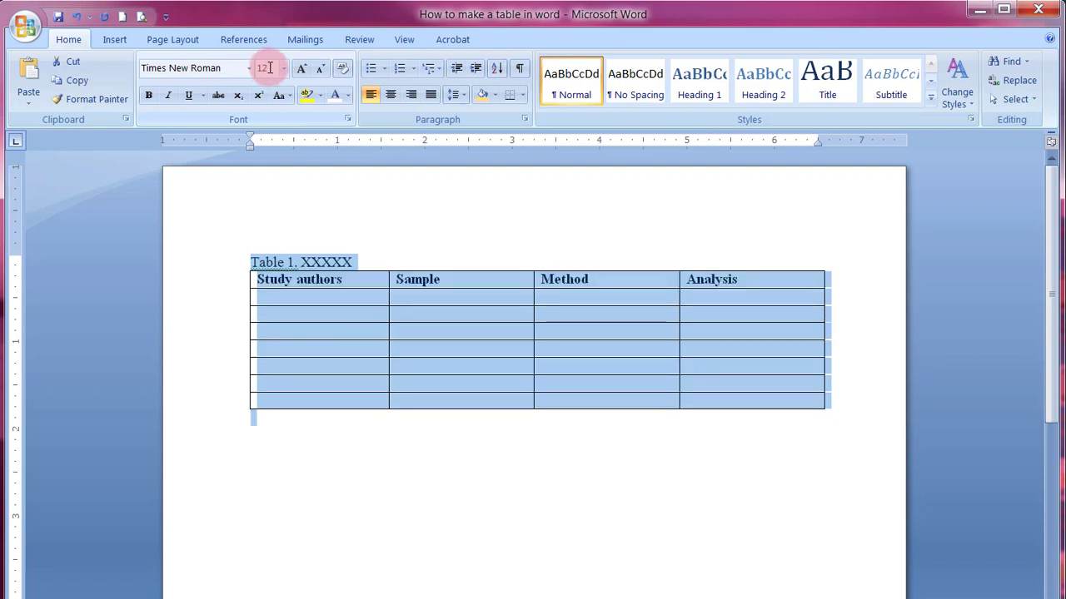
pyautogui.click(349, 264)
# - Fill the first three rows under "Study authors" with the authors' surnames and the years 2001, 2004 and 2001
pyautogui.click(354, 295)
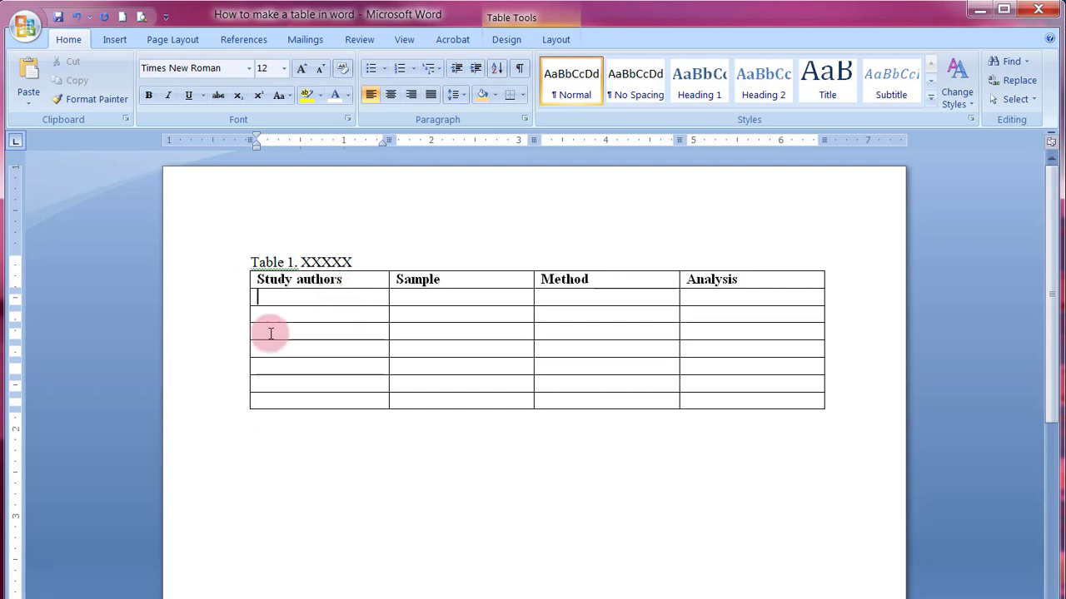
pyautogui.write('A')
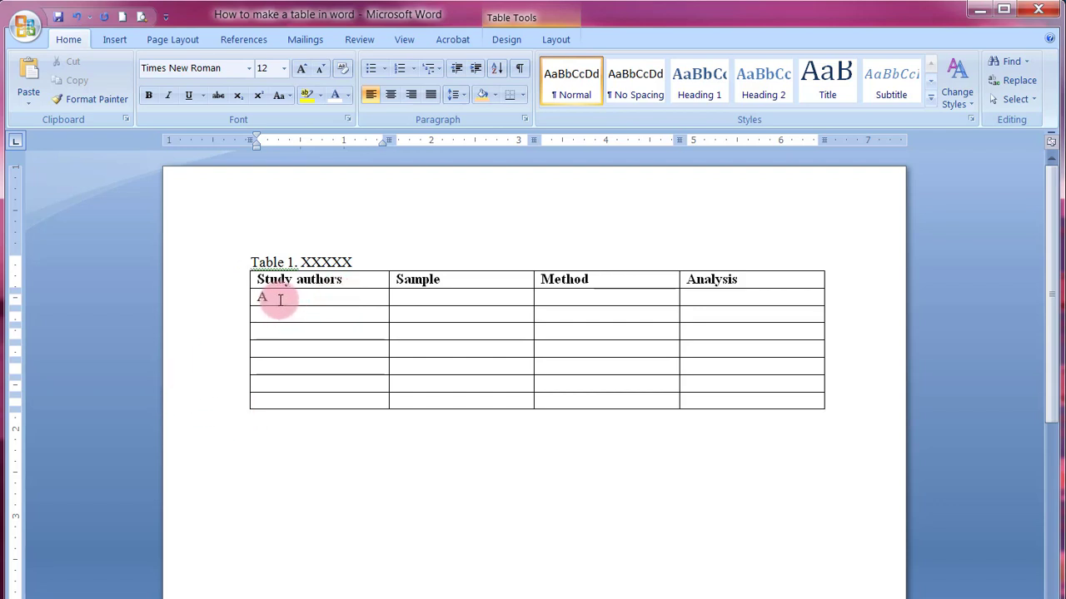
pyautogui.write('cevedo, 2001')
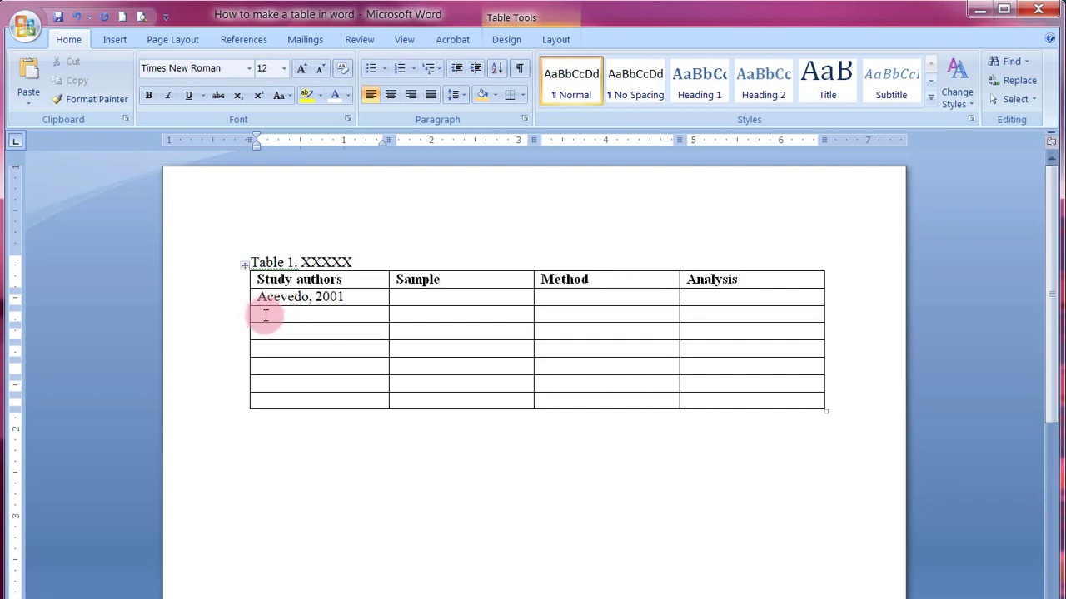
pyautogui.click(265, 316)
pyautogui.write('Bjork & Salinas, 2004')
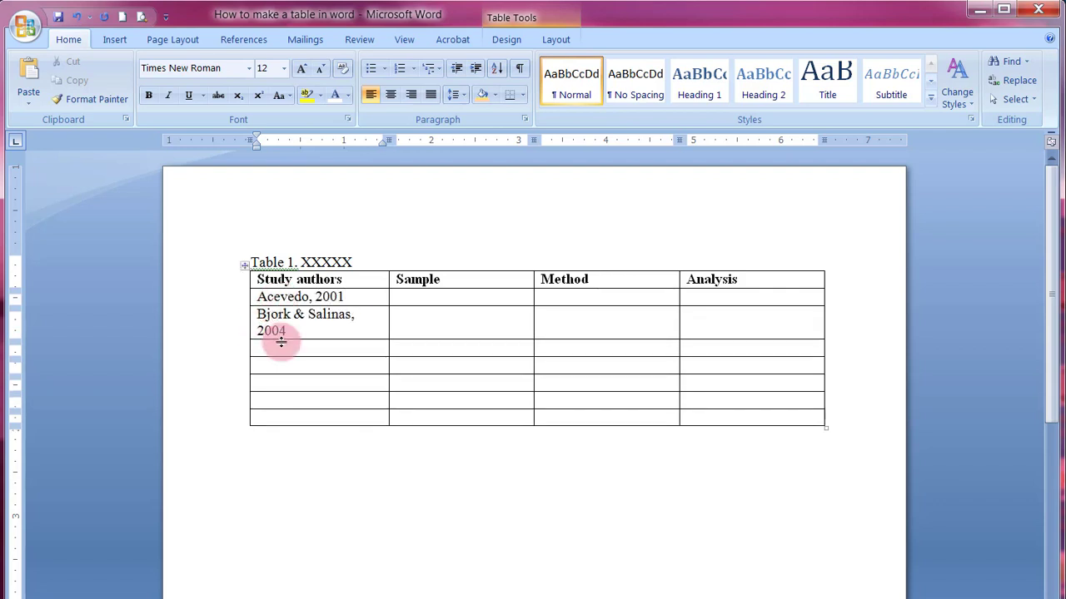
pyautogui.click(281, 343)
pyautogui.write('Gutierrez & Wang, 2001')
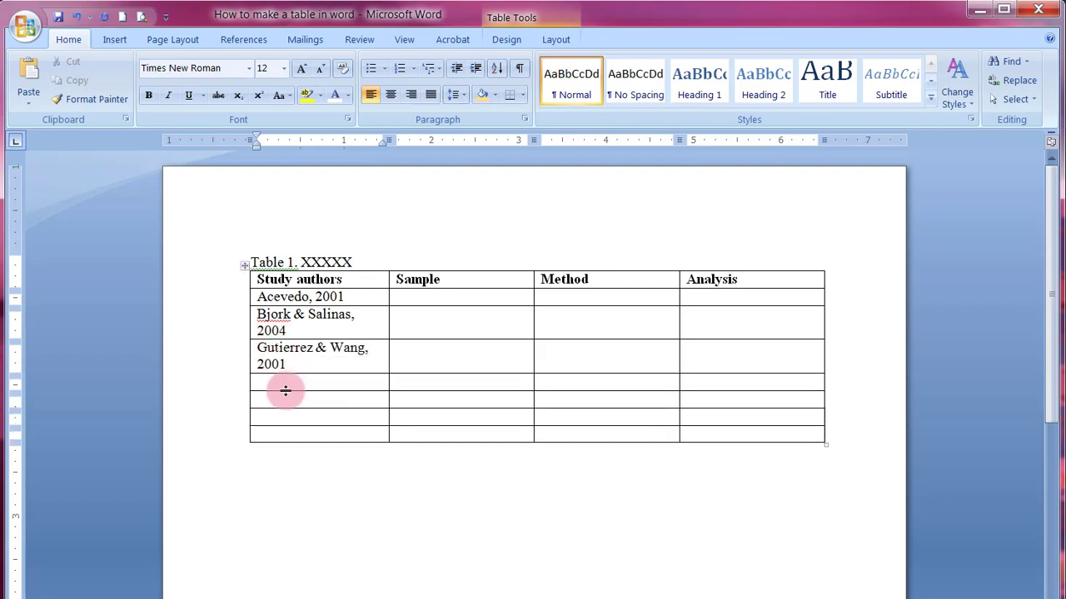
# - Fill the next three rows under "Study authors" with the authors' surnames and the years 1999, 2010 and 2013
pyautogui.click(281, 383)
pyautogui.write('Harper & Chen,')
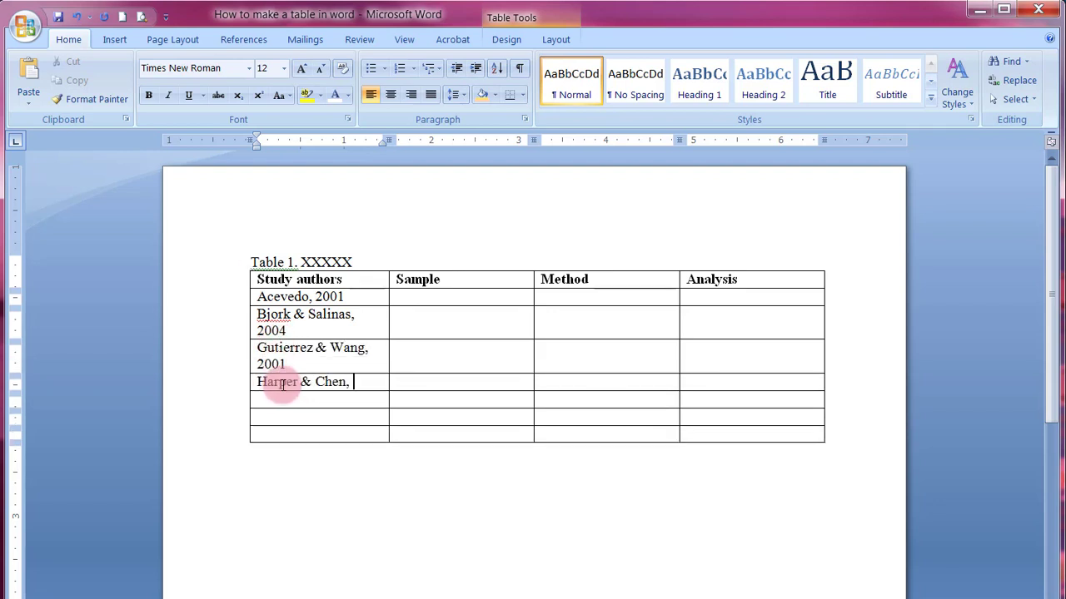
pyautogui.write(' 1999Jasper, ')
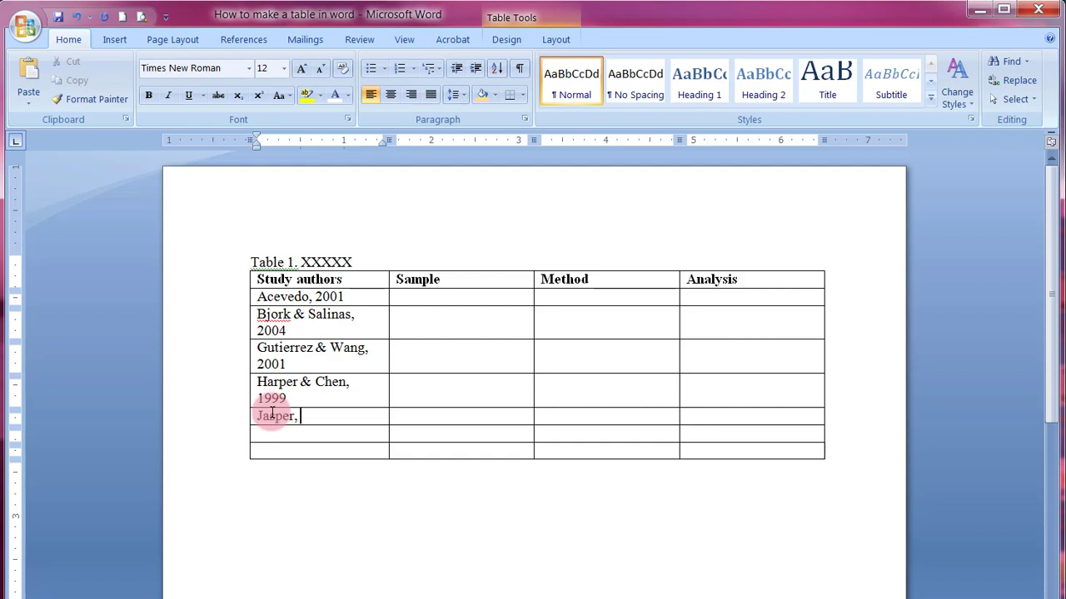
pyautogui.write('Lukas, & Petyr,')
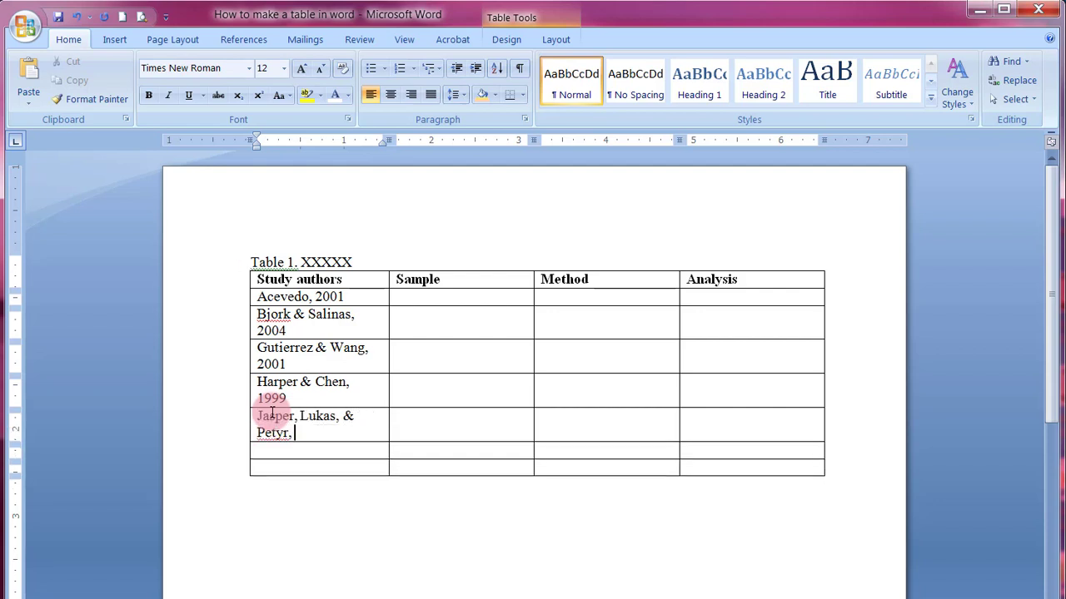
pyautogui.write(' 2010')
pyautogui.click(266, 451)
pyautogui.write('Portos &')
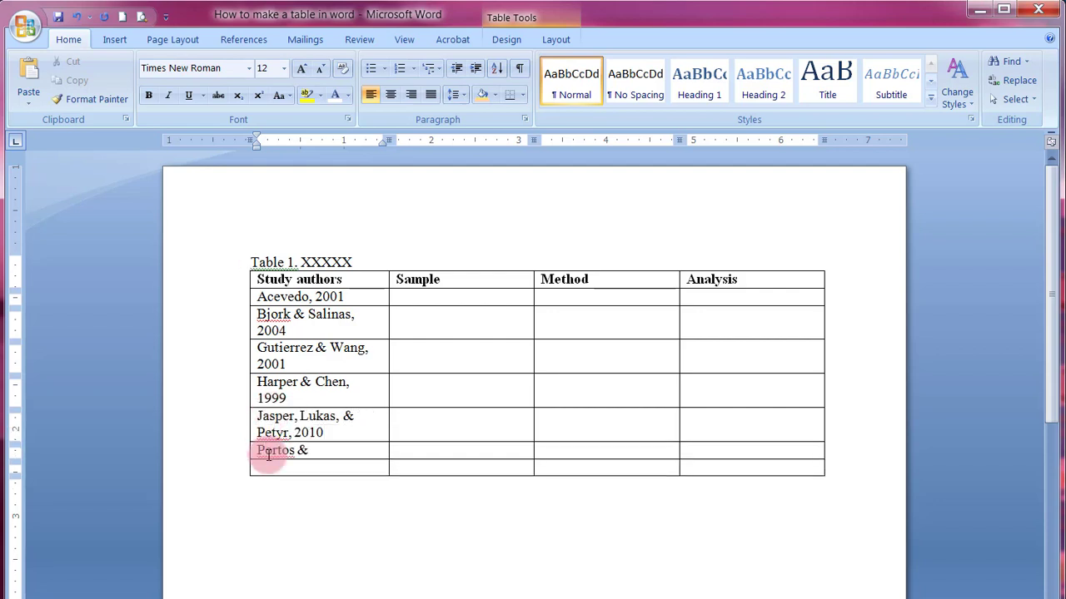
pyautogui.write(' Athens, 2013')
# - Enter the three authors' surnames and the year 2004 in the table's last row under "Study authors"
pyautogui.click(268, 481)
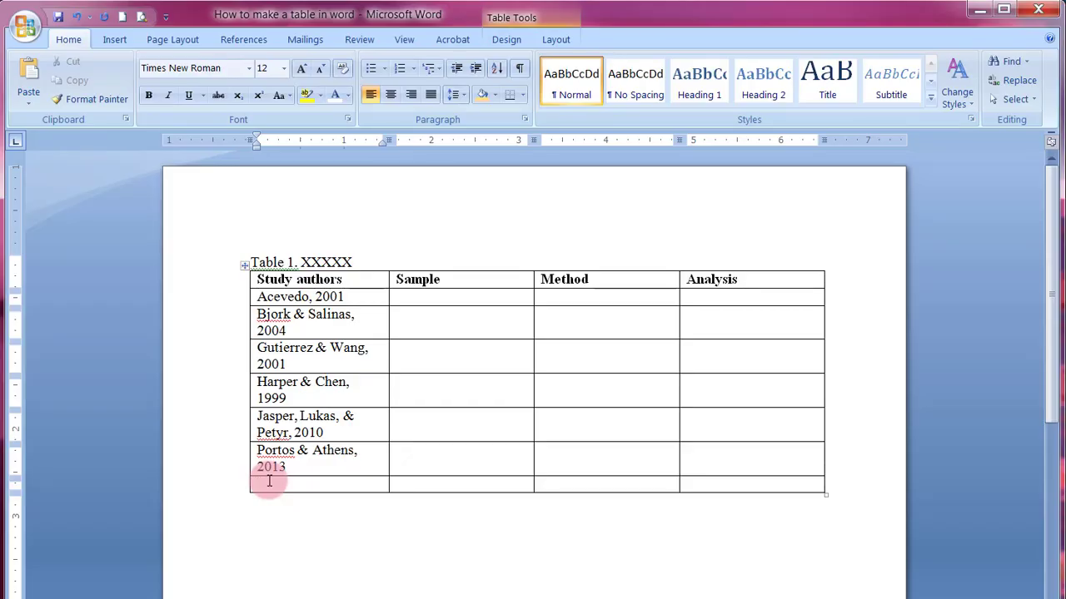
pyautogui.write('Rubio, Ba')
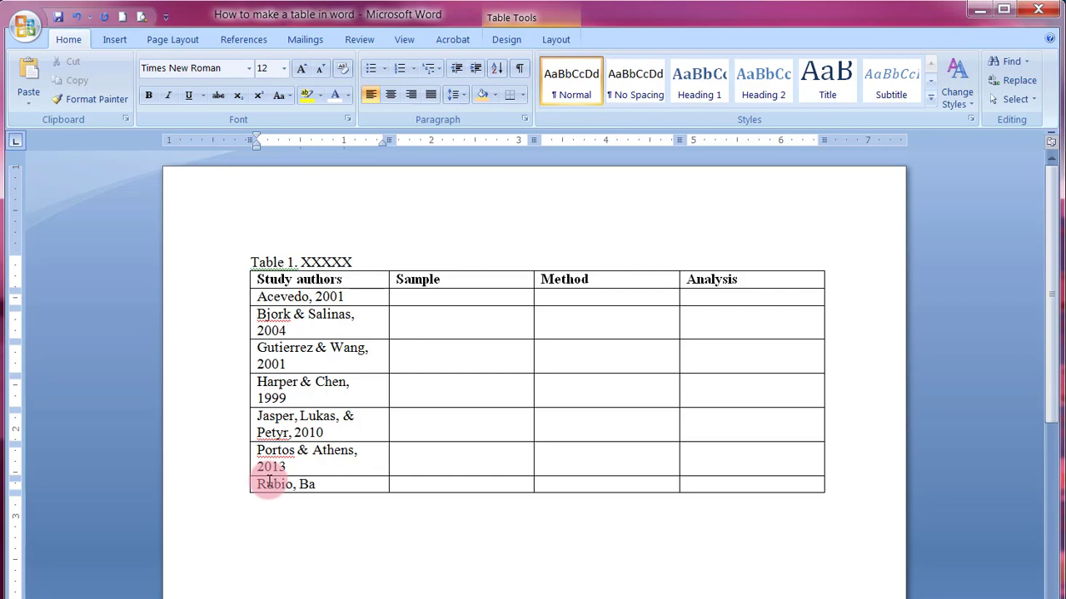
pyautogui.write('ja, & Fresh')
pyautogui.press('BackSpace')
pyautogui.write('ca,')
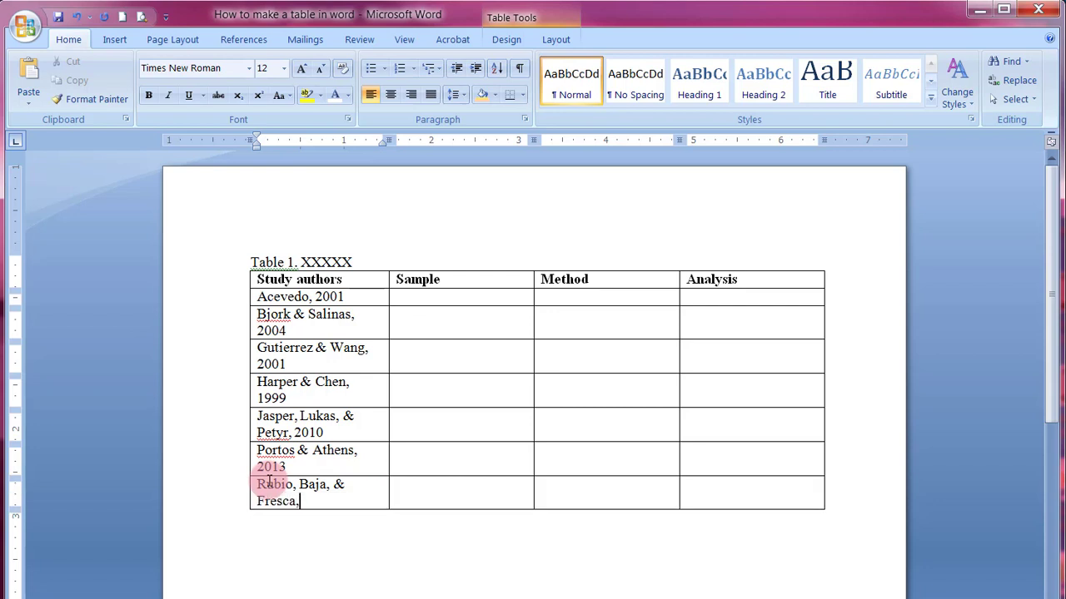
pyautogui.write(' 2004')
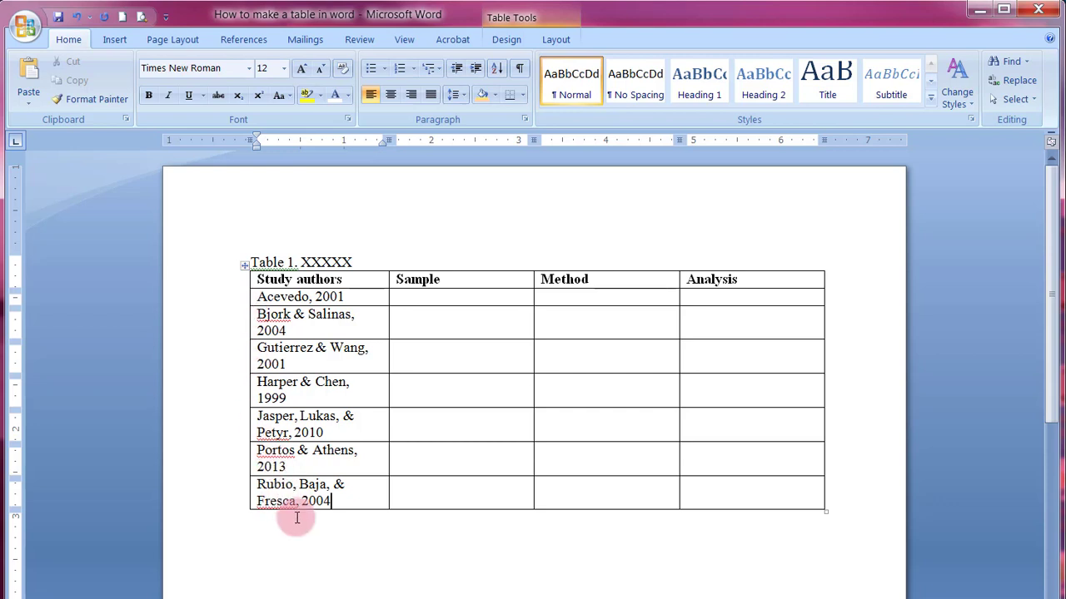
# - Insert an empty row below the table's last row
pyautogui.click(225, 506)
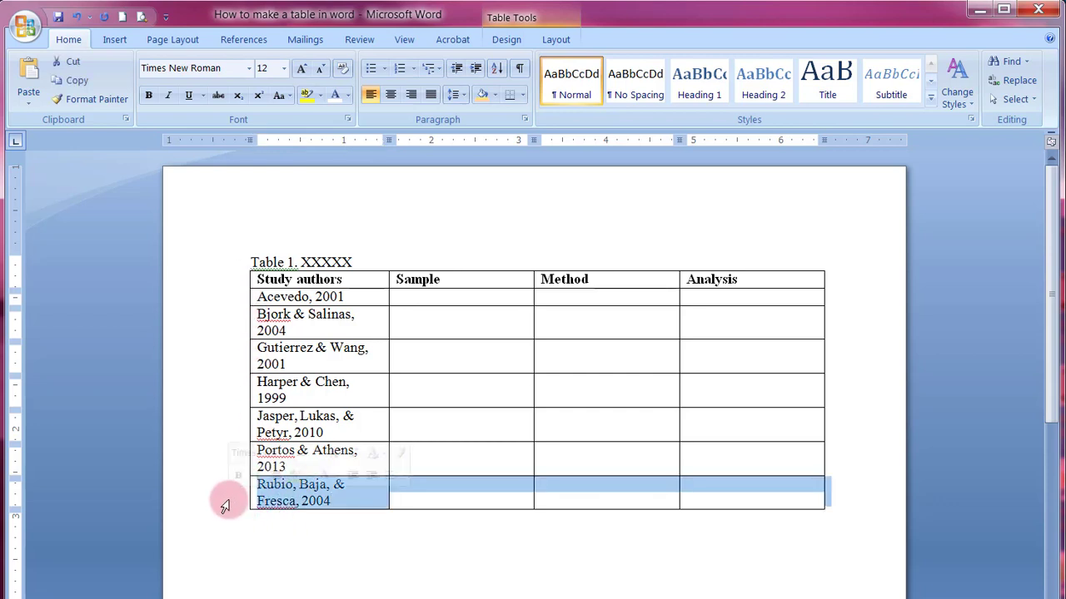
pyautogui.rightClick(267, 504)
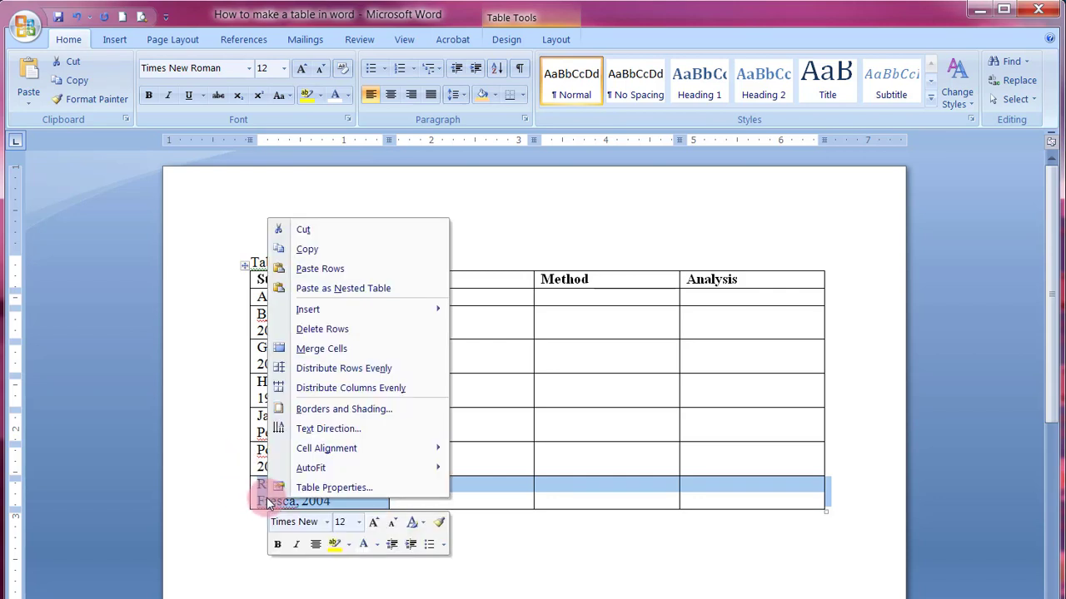
pyautogui.moveTo(344, 313)
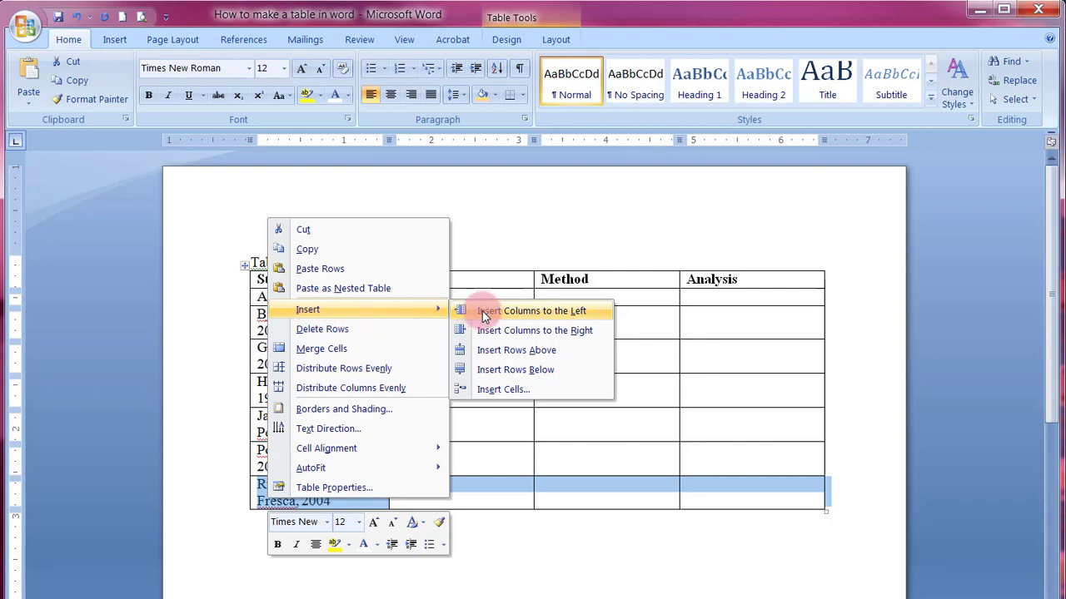
pyautogui.click(498, 378)
pyautogui.click(307, 516)
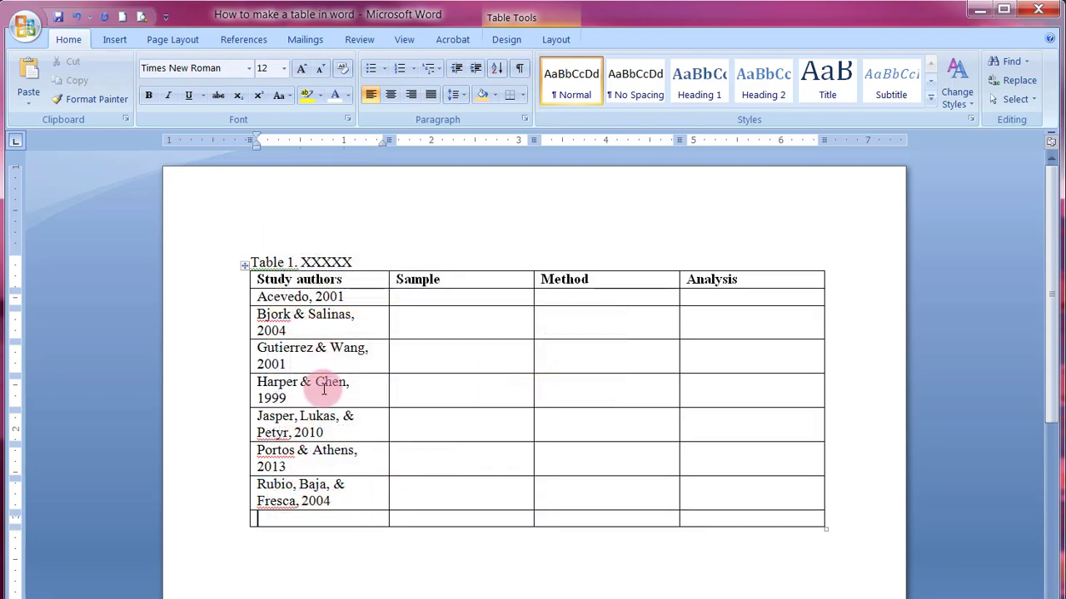
# - Repeat the row insertion to add two more empty rows at the end of the table
pyautogui.click(228, 525)
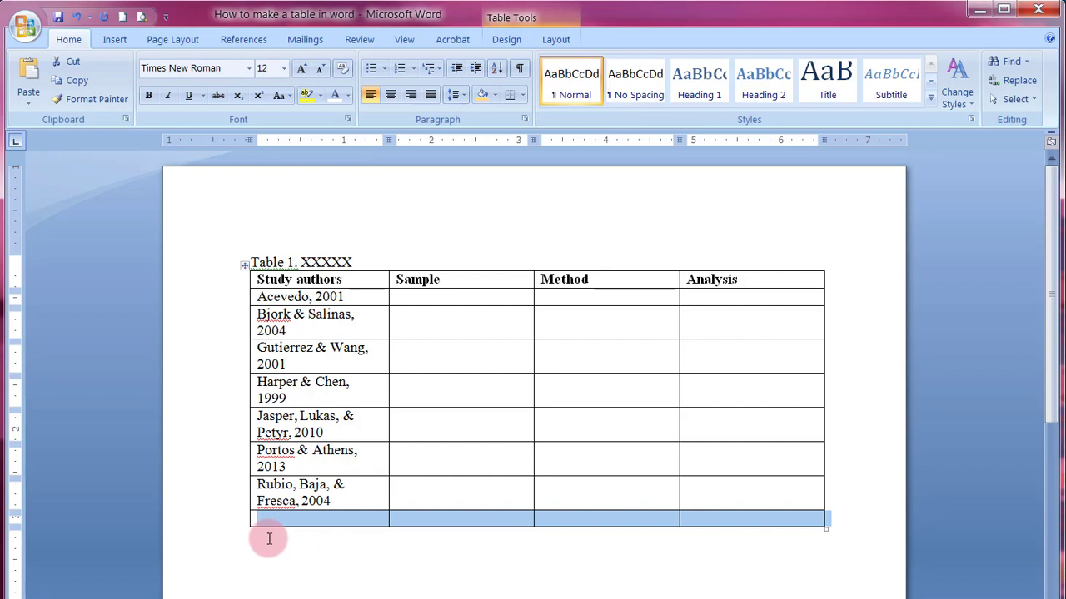
pyautogui.hotkey('ctrl', 'y')
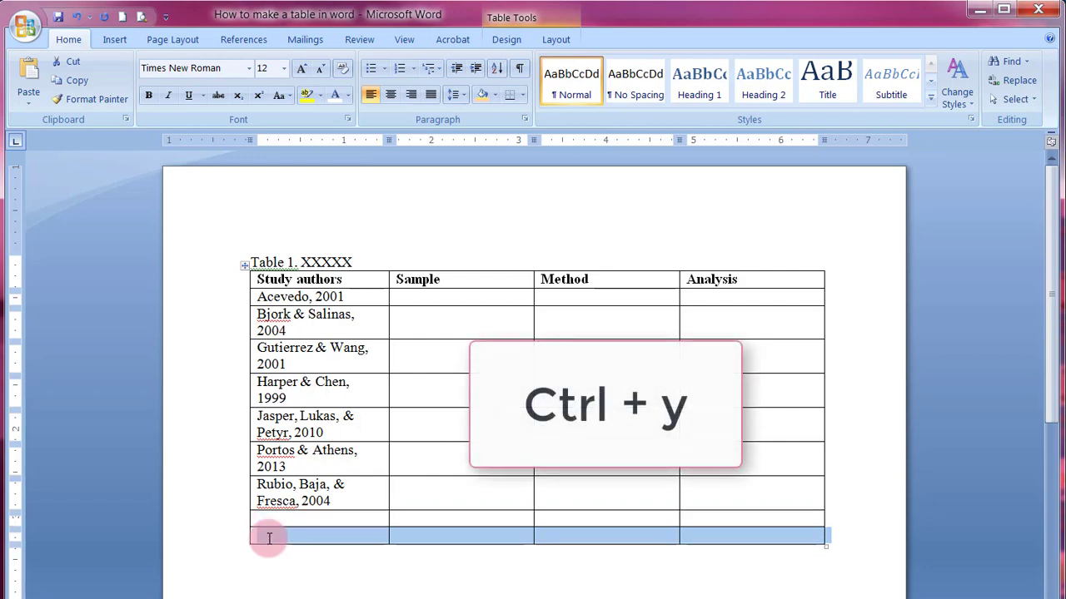
pyautogui.hotkey('ctrl', 'y')
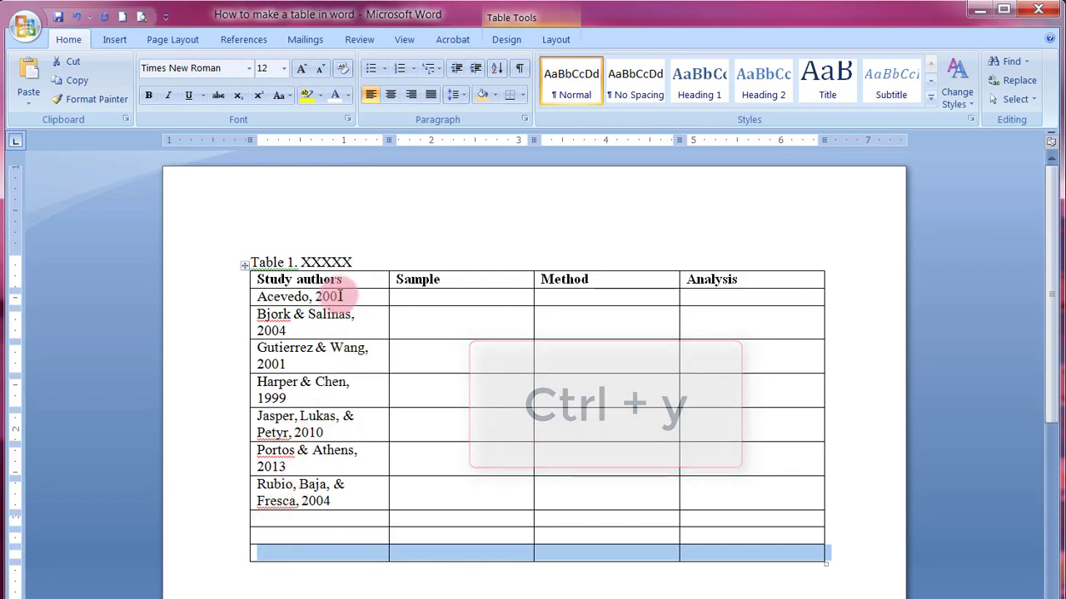
pyautogui.click(476, 595)
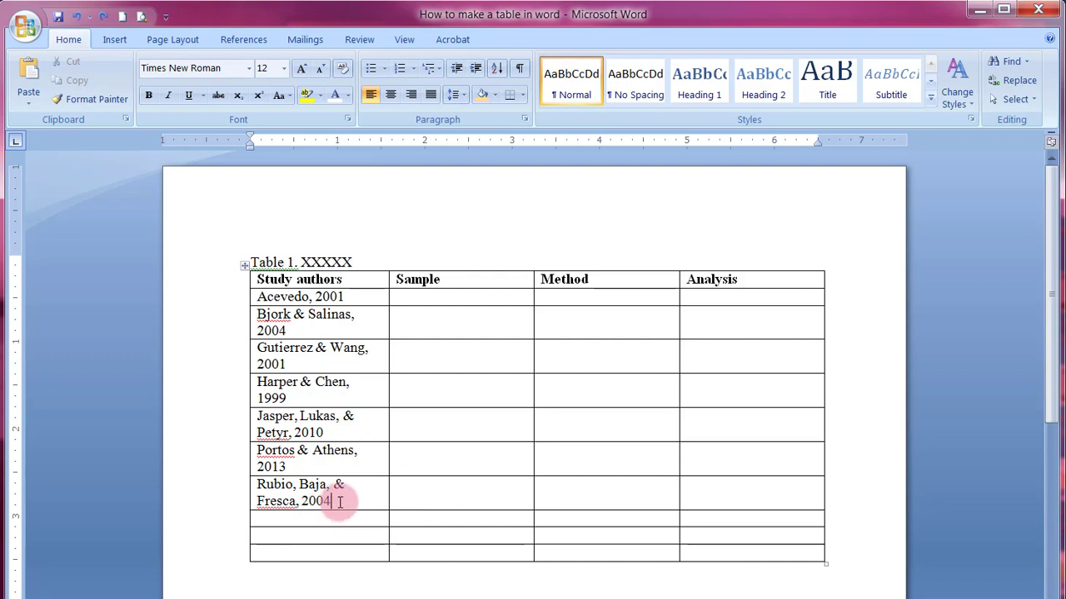
# - Copy the last study authors entry, dated 2004, into the three empty rows below it
pyautogui.moveTo(338, 502); pyautogui.dragTo(281, 518)
pyautogui.hotkey('ctrl', 'c')
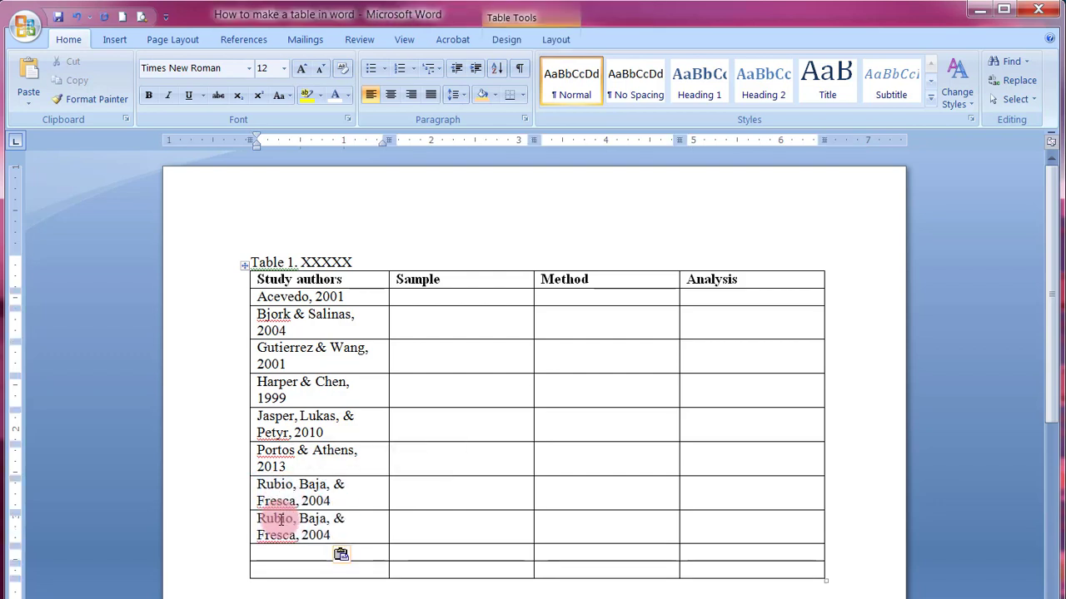
pyautogui.click(274, 554)
pyautogui.hotkey('ctrl', 'v')
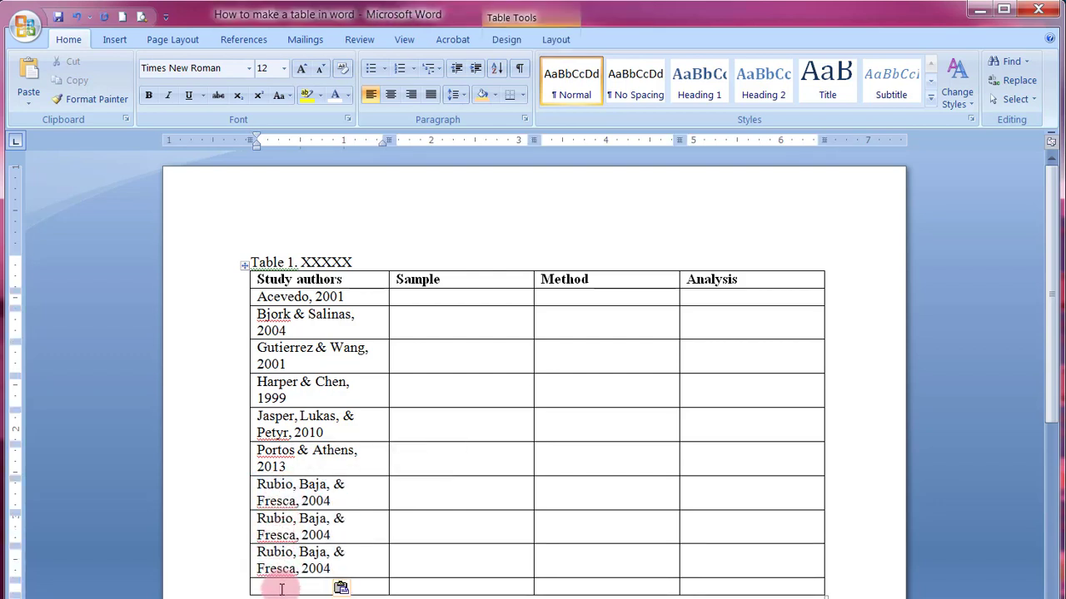
pyautogui.click(274, 585)
pyautogui.hotkey('ctrl', 'v')
pyautogui.click(344, 593)
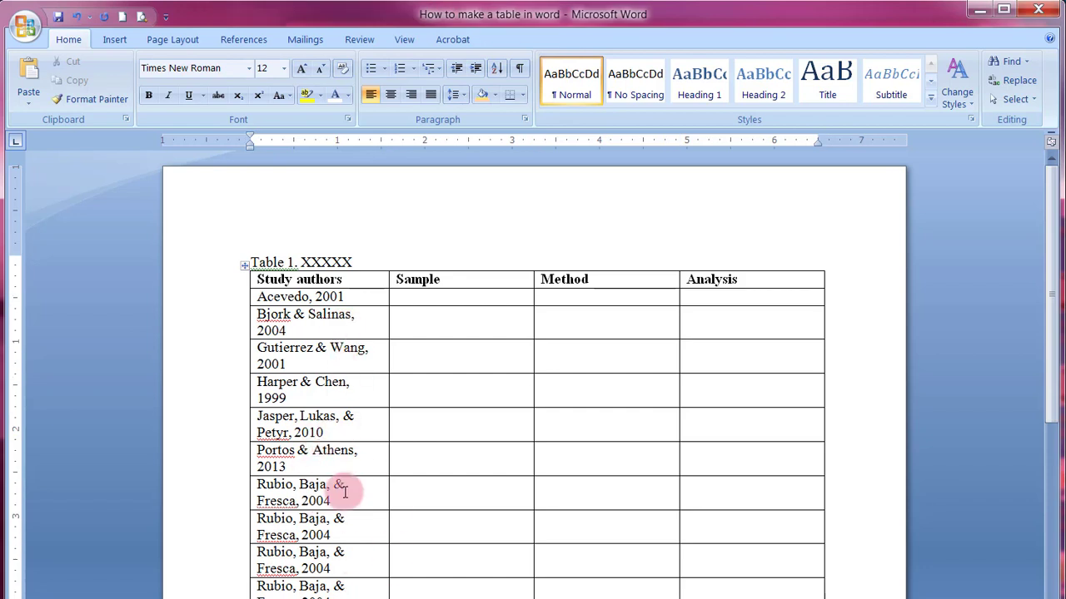
# - Enter "n=340" with a lowercase n in the Sample cell of the first study
pyautogui.click(422, 298)
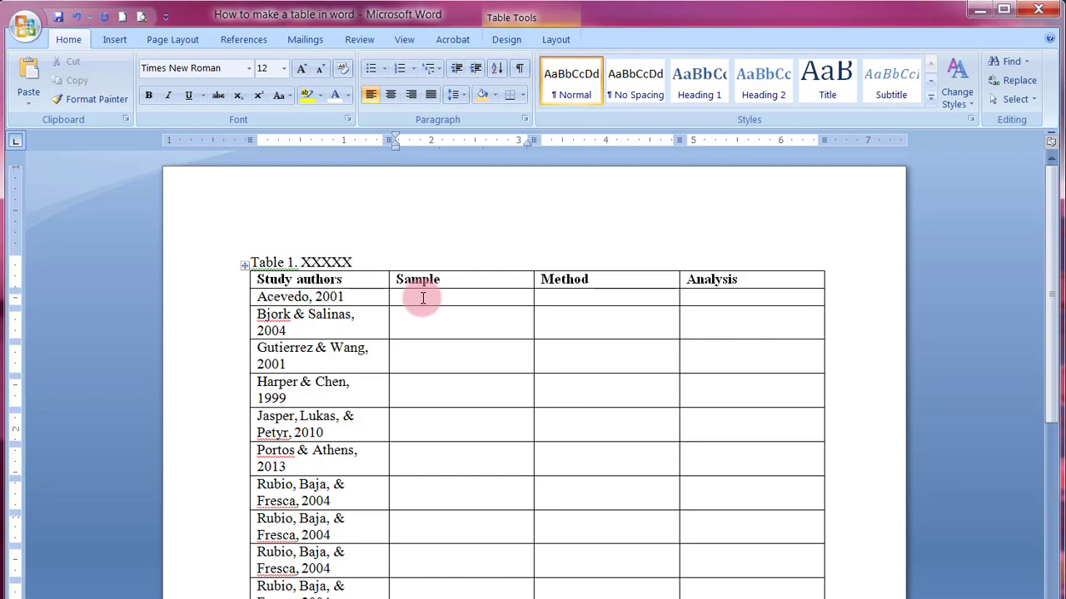
pyautogui.write('N=340')
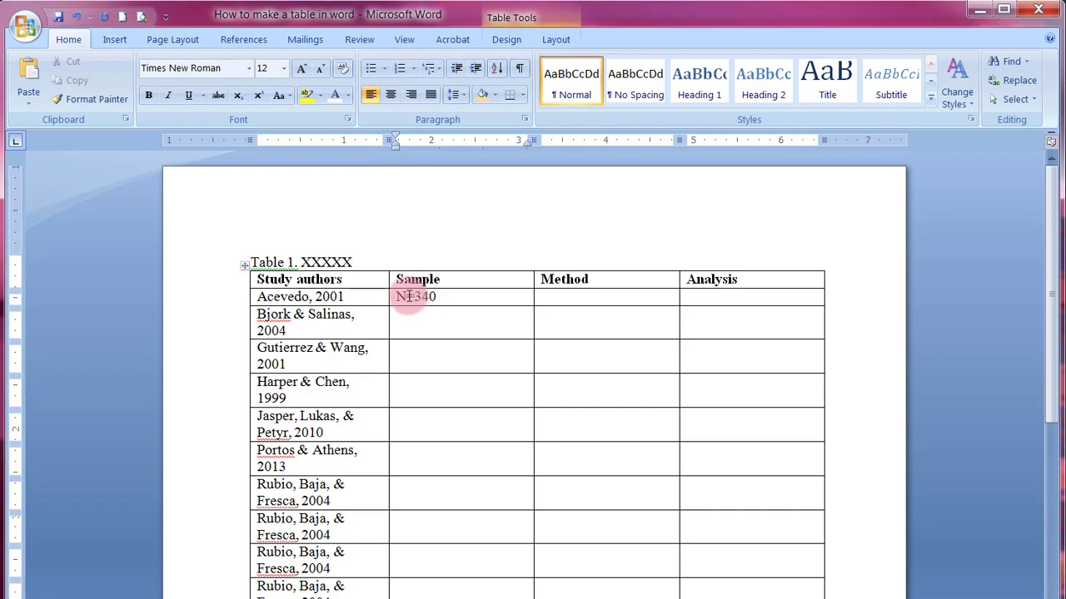
pyautogui.click(405, 296)
pyautogui.press('BackSpace')
pyautogui.write('n')
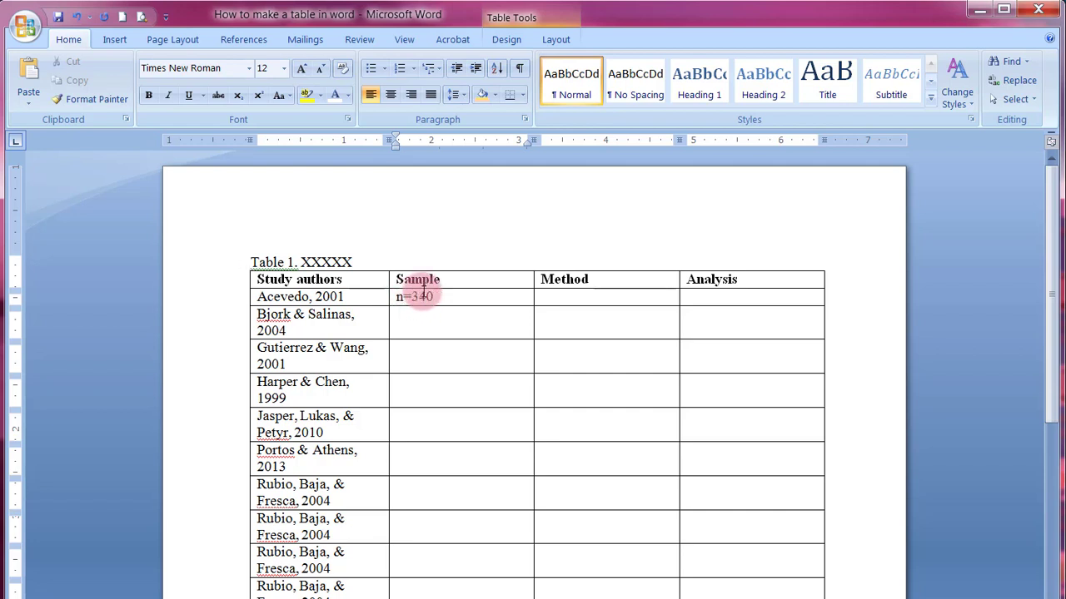
# - Add "Random sampling" as a second line below "n=340" in the first study's Sample cell
pyautogui.click(449, 298)
pyautogui.press('Return')
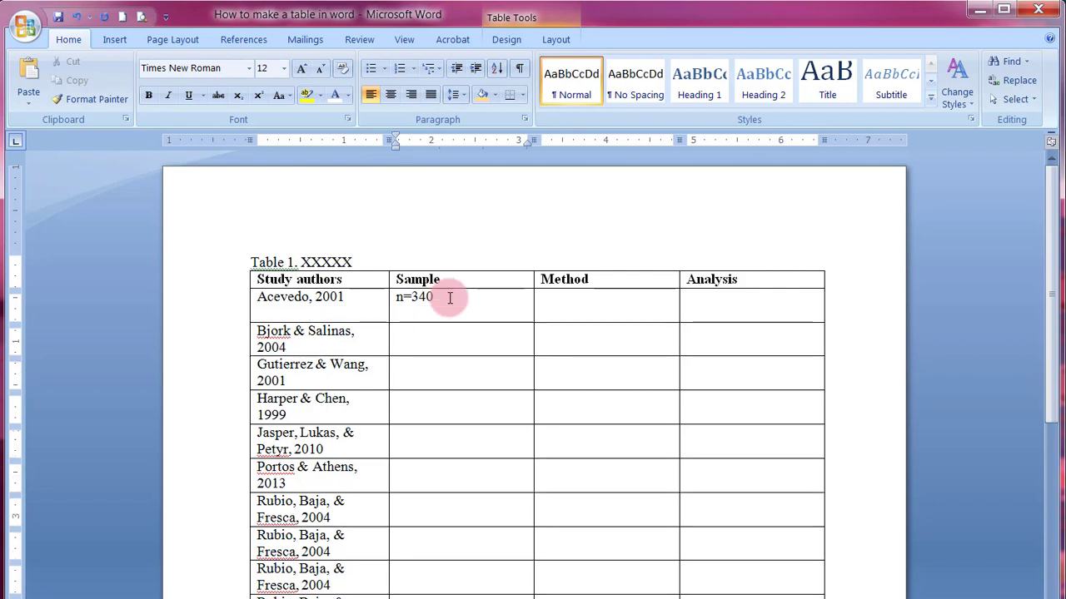
pyautogui.write('Random sam[p')
pyautogui.press('BackSpace')
pyautogui.press('BackSpace')
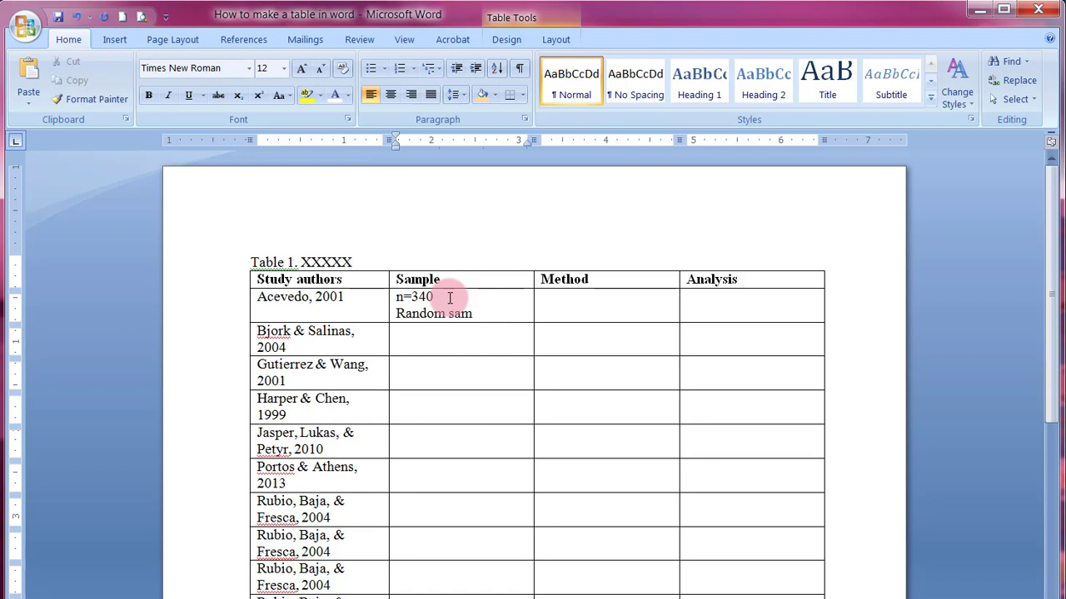
pyautogui.write('pling')
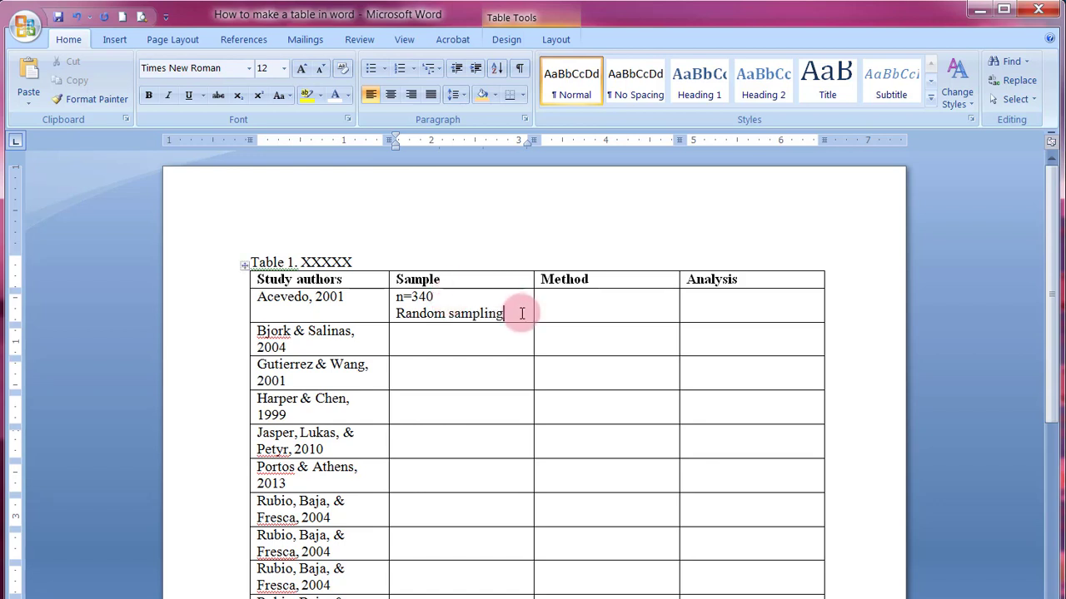
# - Give both lines of the first study's Sample cell square bullets and reduce their indent to align with the cell's left edge
pyautogui.moveTo(517, 313); pyautogui.dragTo(388, 305)
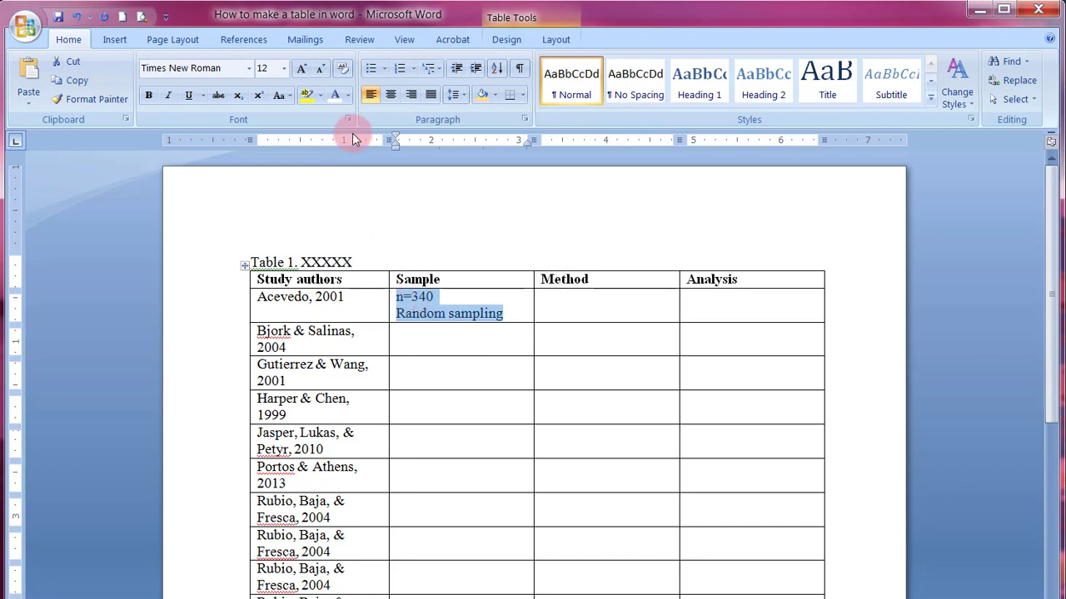
pyautogui.click(384, 72)
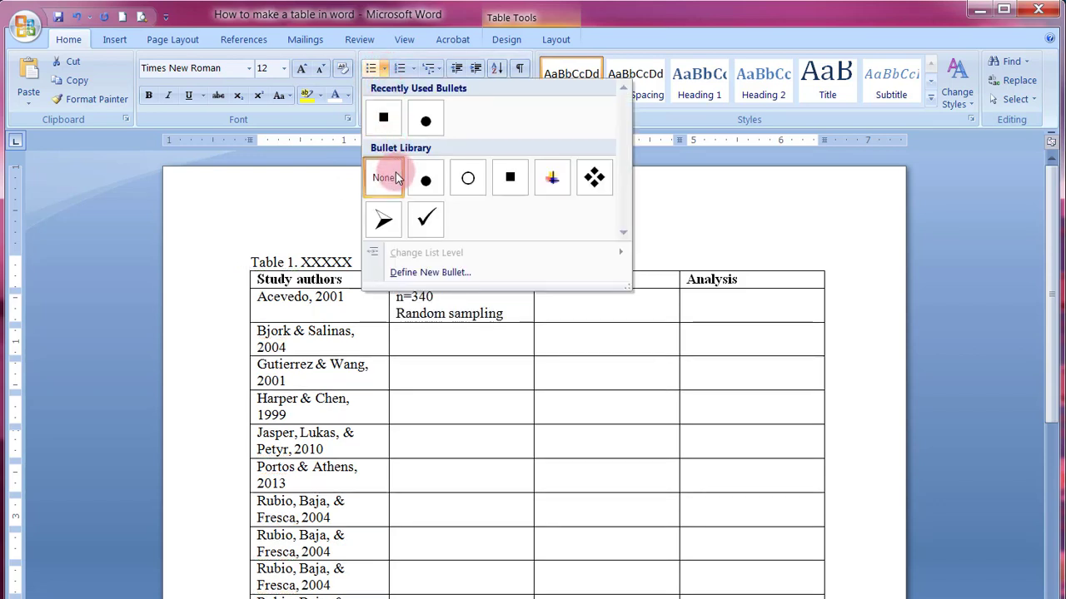
pyautogui.click(382, 120)
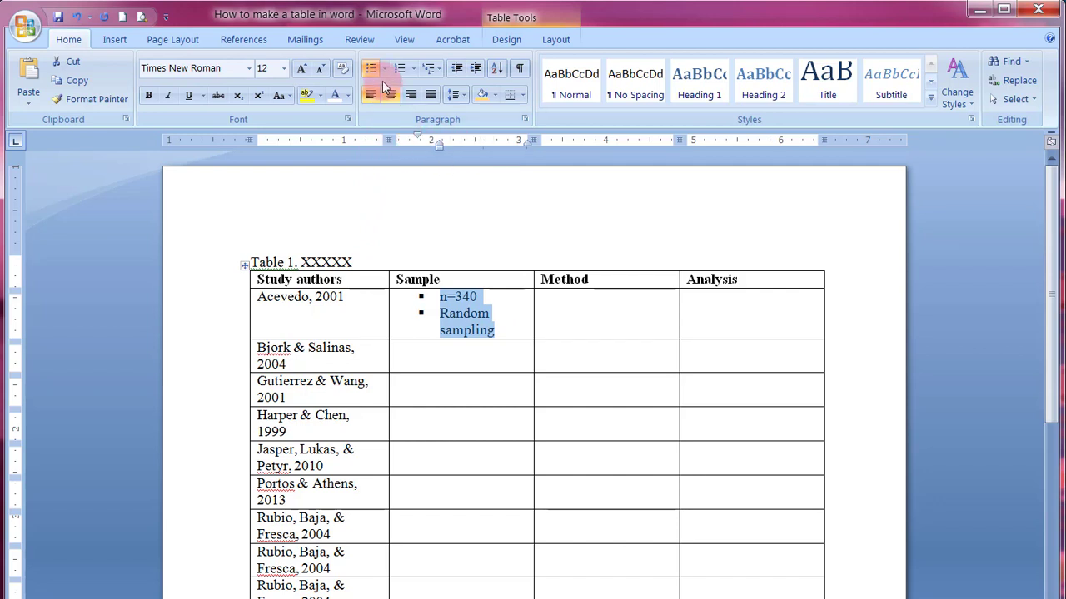
pyautogui.click(403, 41)
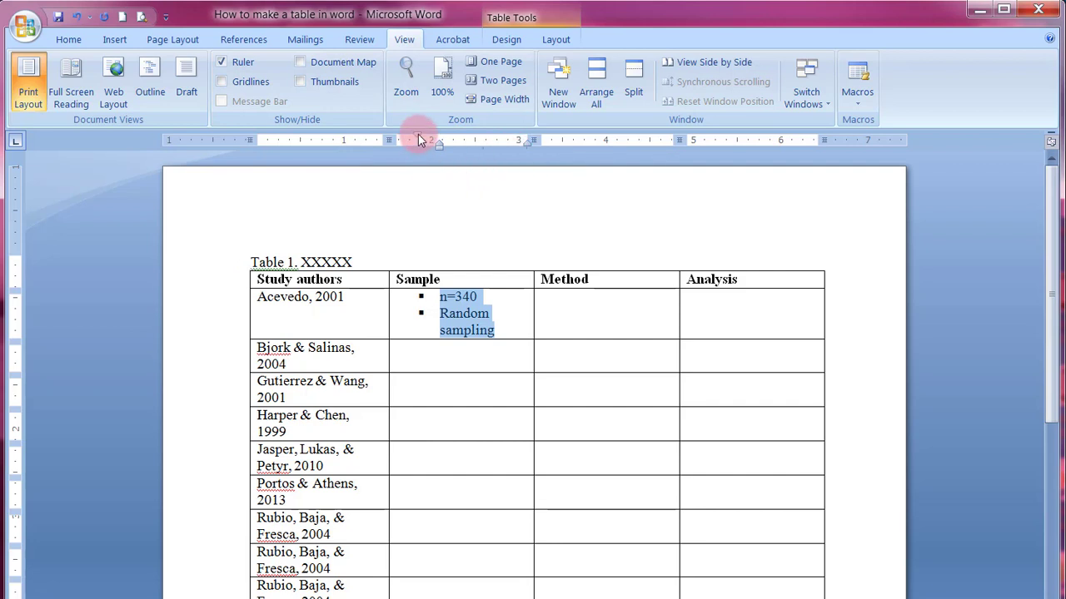
pyautogui.moveTo(418, 139)
pyautogui.mouseDown()
pyautogui.moveTo(395, 139)
pyautogui.moveTo(433, 143)
pyautogui.moveTo(409, 145)
pyautogui.mouseUp()
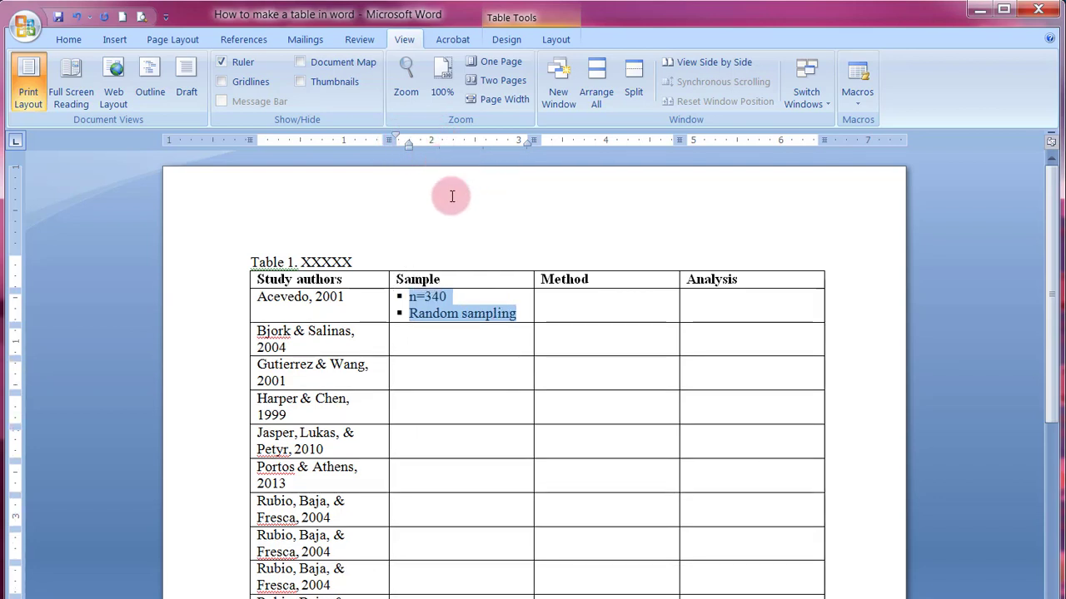
# - Copy the first study's bulleted Sample cell into the empty Sample cells of the studies below it
pyautogui.click(388, 300)
pyautogui.hotkey('ctrl', 'c')
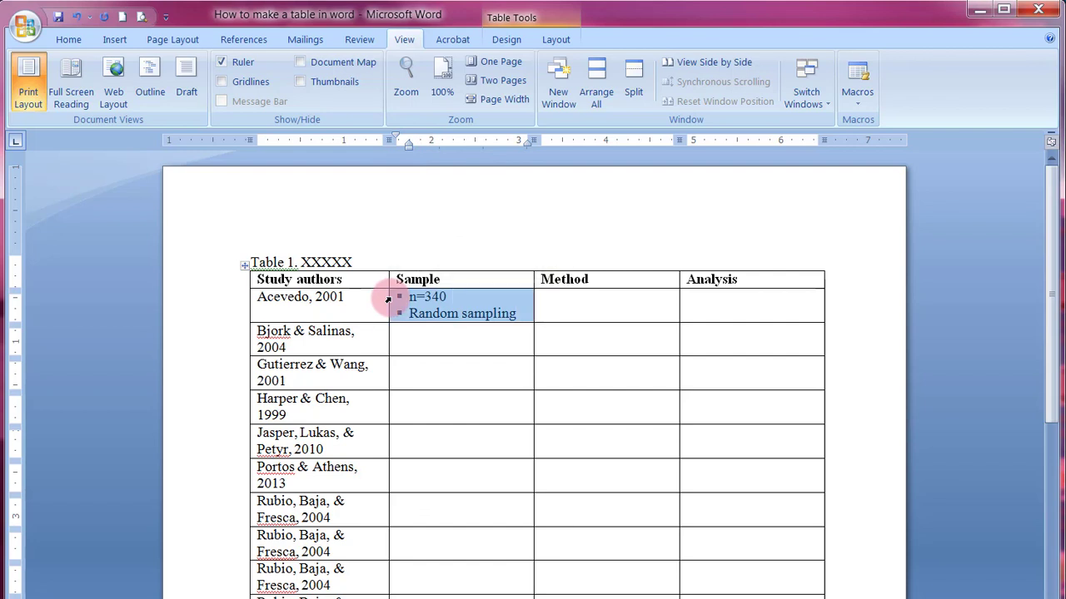
pyautogui.moveTo(399, 334); pyautogui.dragTo(421, 590)
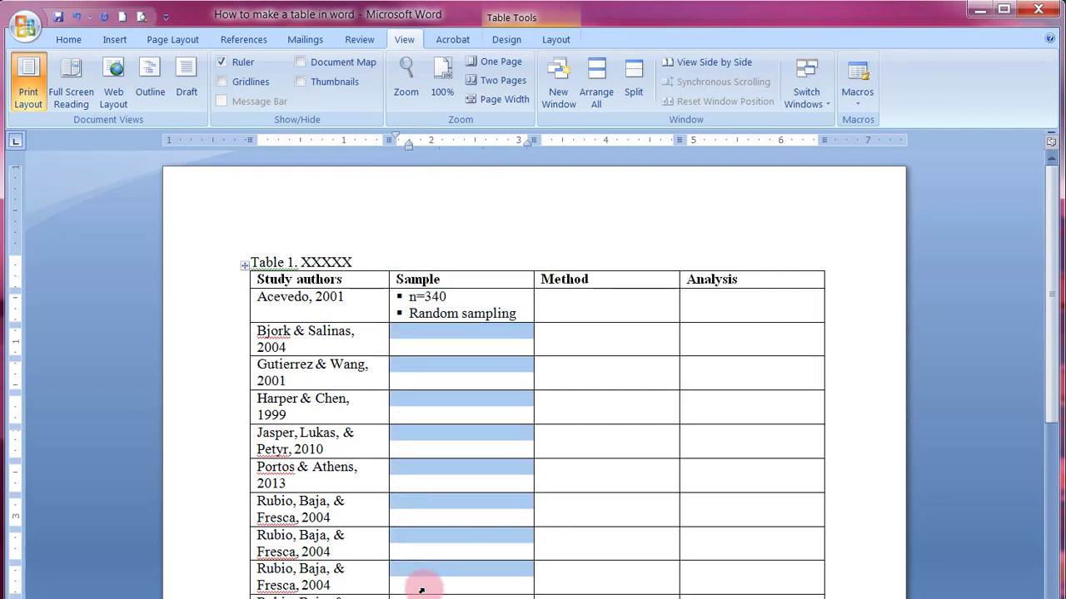
pyautogui.hotkey('ctrl', 'v')
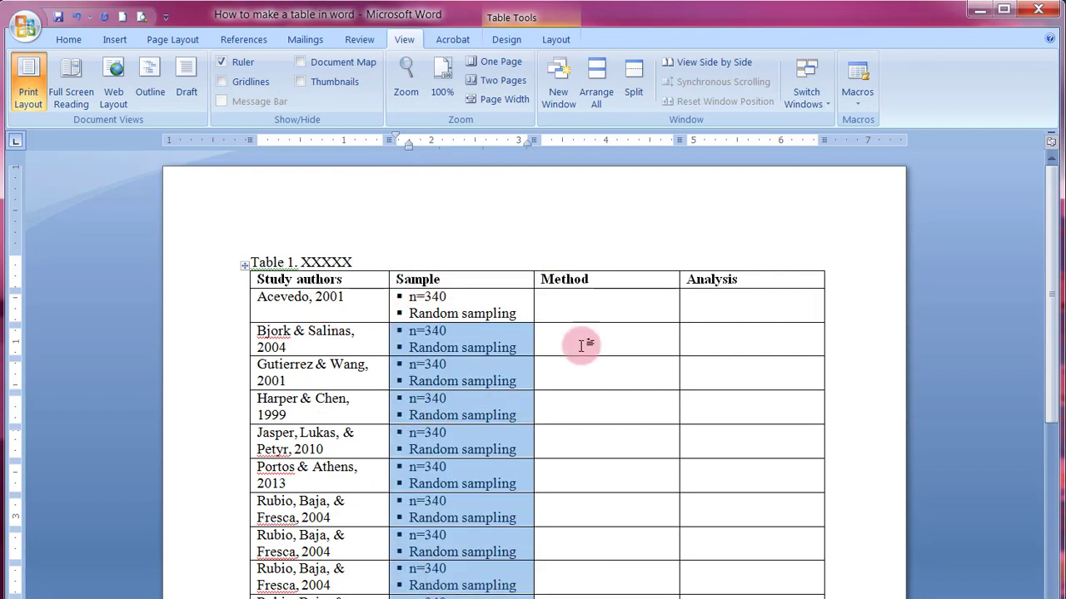
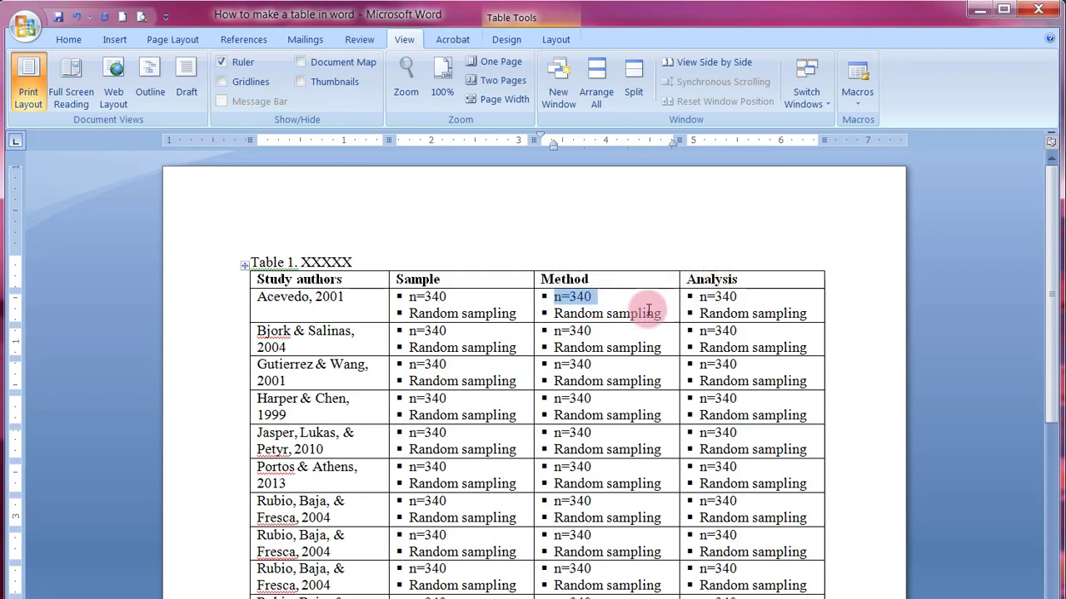
# - Clear the "n=340" and "Random sampling" text from the first study's Method cell, keeping one empty bullet
pyautogui.moveTo(661, 313); pyautogui.dragTo(556, 313)
pyautogui.press('BackSpace')
pyautogui.press('BackSpace')
pyautogui.press('BackSpace')
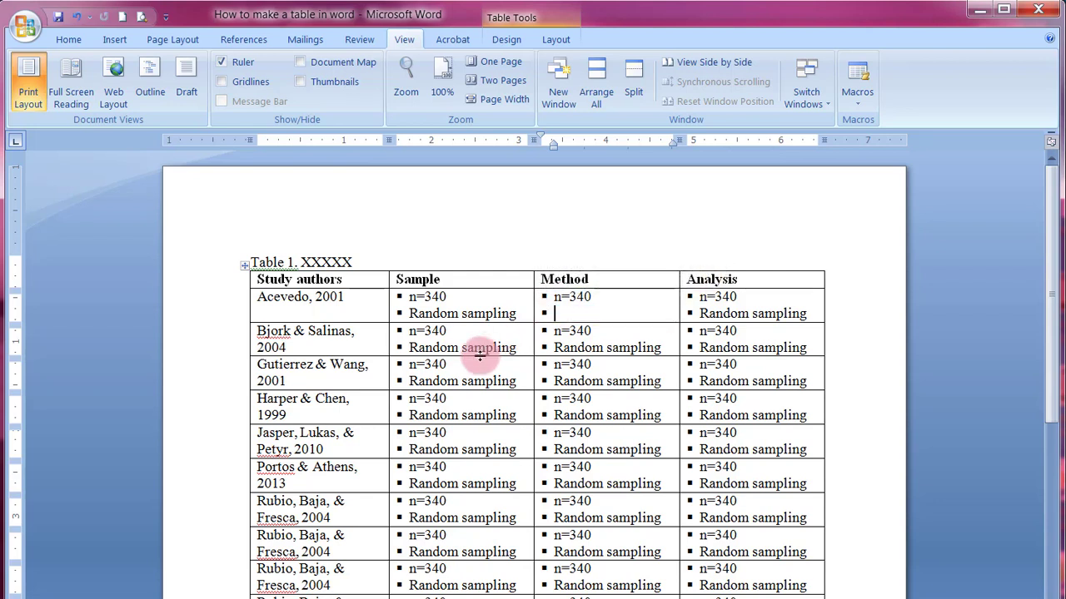
pyautogui.press('BackSpace')
pyautogui.press('BackSpace')
pyautogui.press('BackSpace')
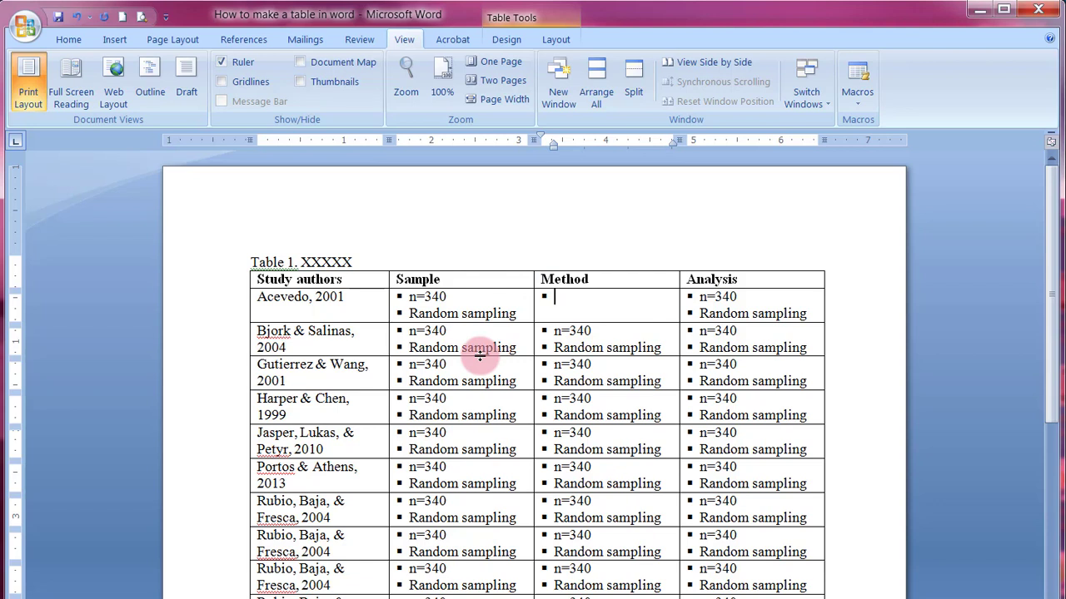
# - Enter "Primary vs secondary (if secondary, the name of the source)" as the first bullet of the first study's Method cell
pyautogui.write('L')
pyautogui.press('BackSpace')
pyautogui.write('Primary vs secondary')
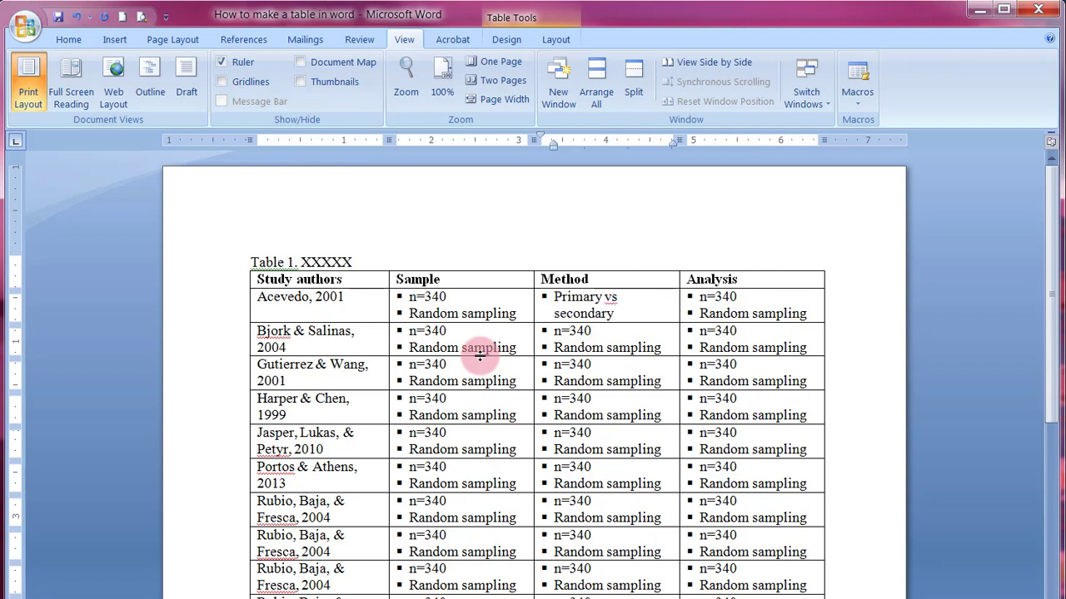
pyautogui.write(' (if secondary,')
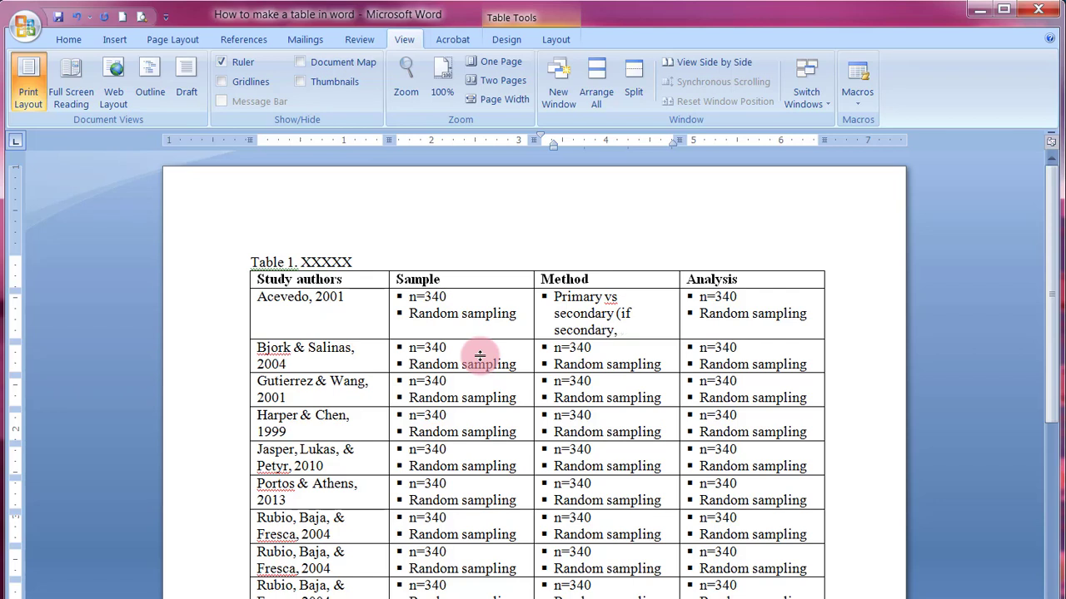
pyautogui.write(' the name of the sour')
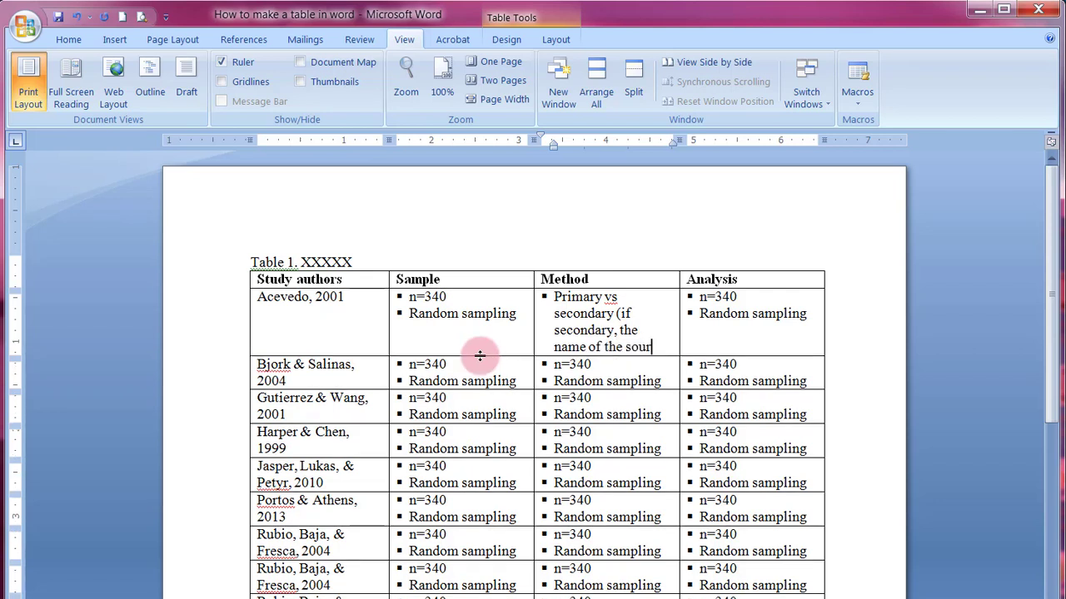
pyautogui.write('ce)')
# - Add a second Method bullet for the first study reading "Longitudinal vs Cross-sectional"
pyautogui.press('Return')
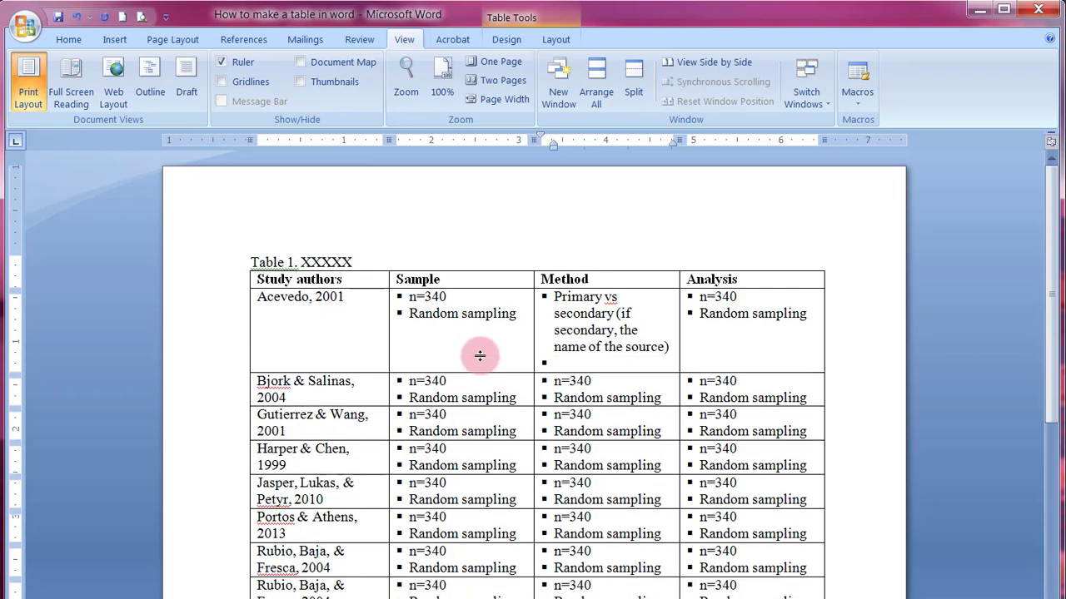
pyautogui.write('Longitudinal v')
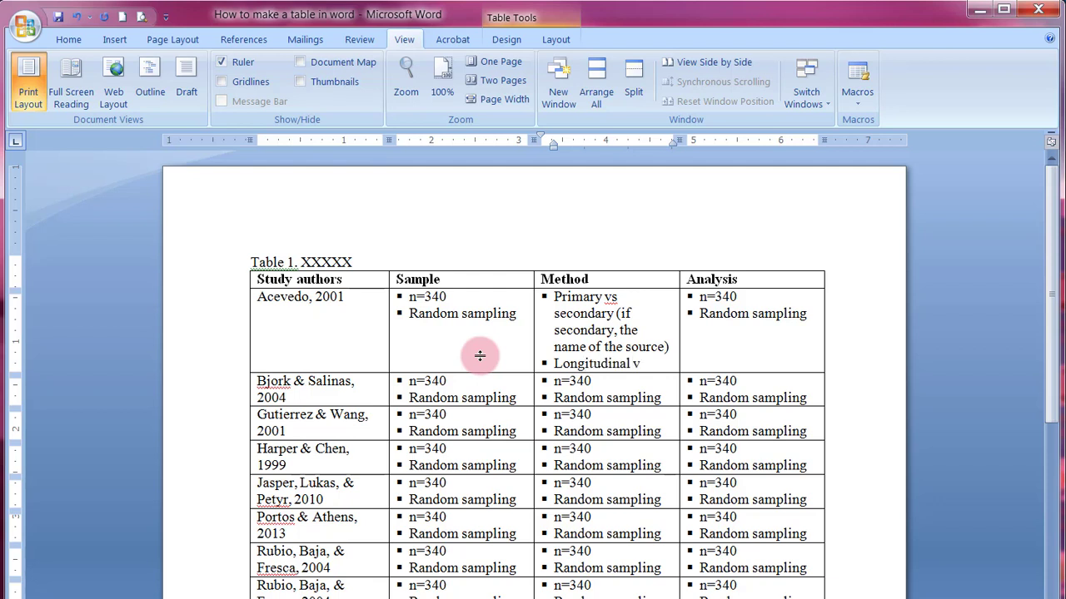
pyautogui.write('s Cross-s')
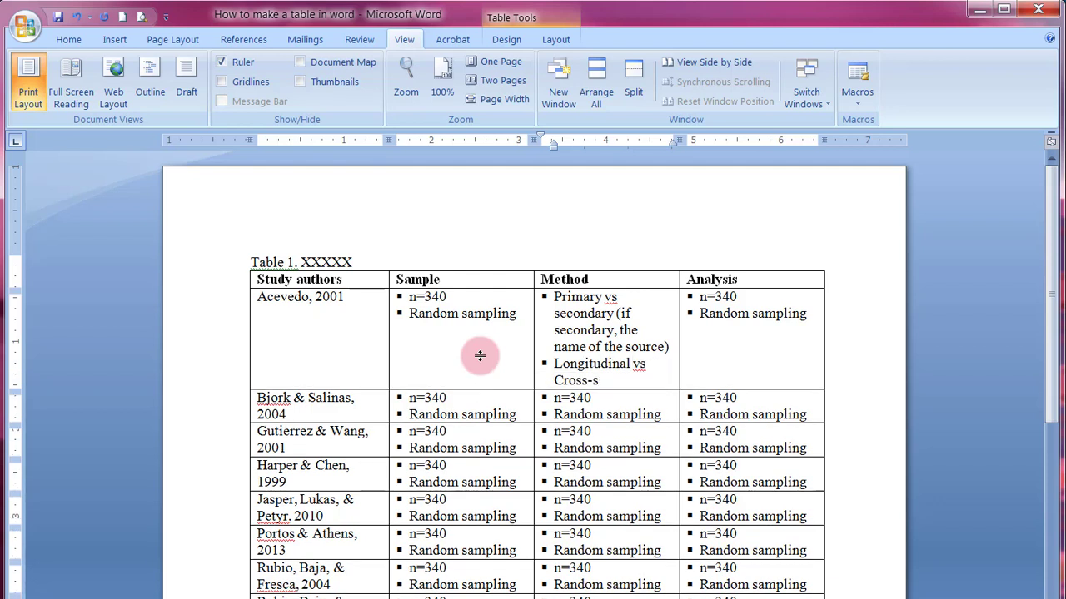
pyautogui.write('ectional')
# - Add a third Method bullet for the first study reading "What type of data (administrative records, survey data, etc.)"
pyautogui.press('Return')
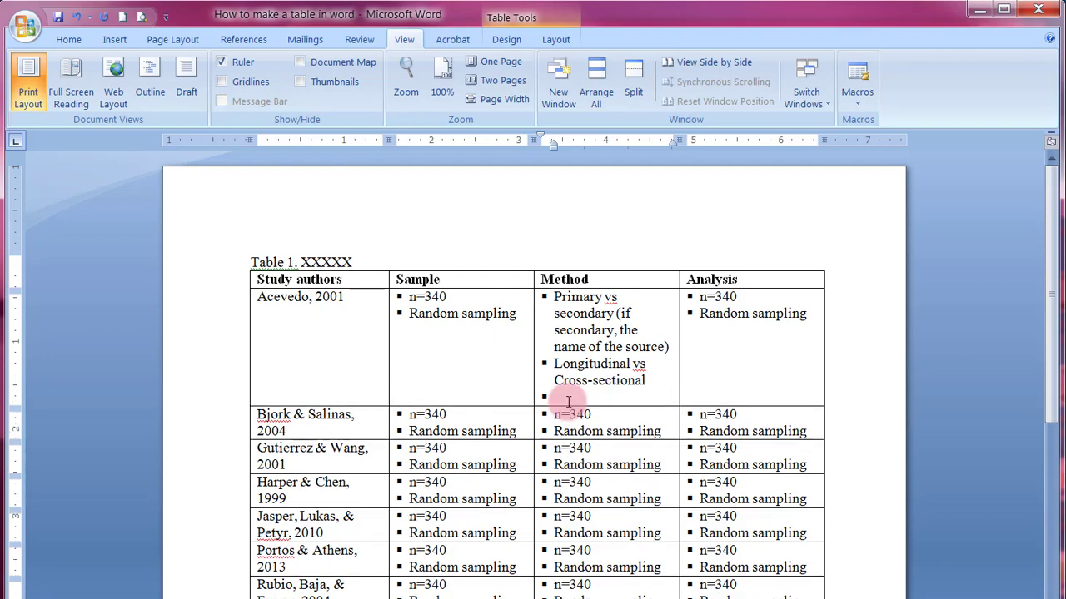
pyautogui.write('What type of data')
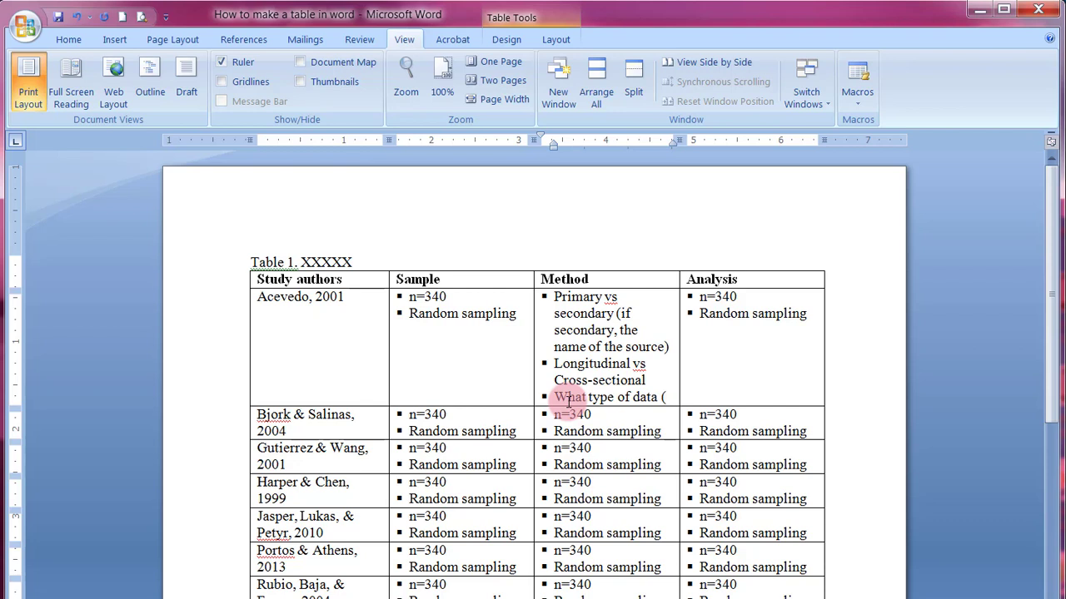
pyautogui.write(' (admin')
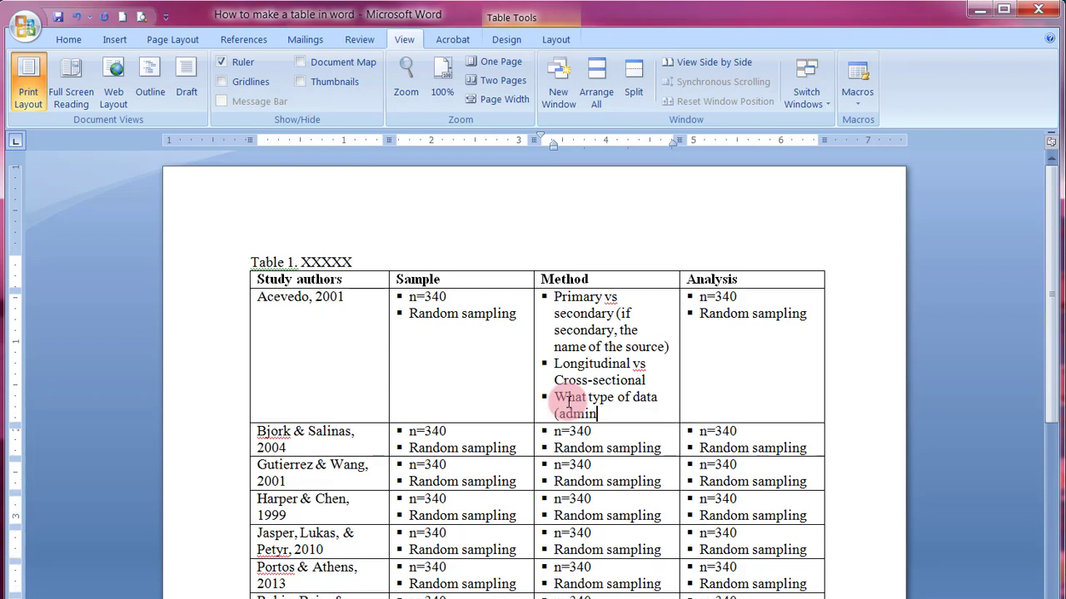
pyautogui.write('istrative records,')
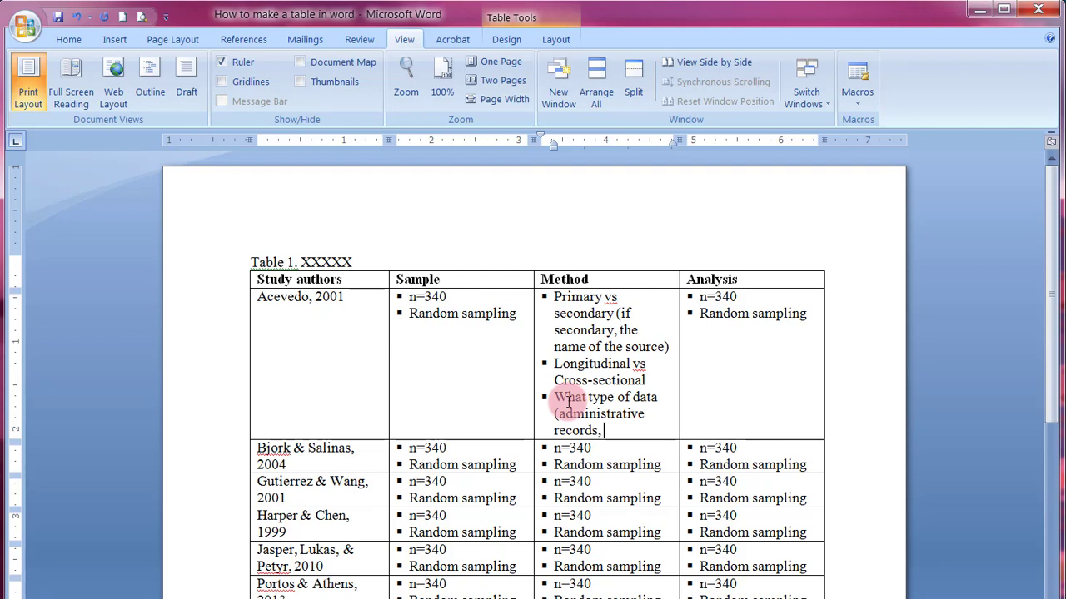
pyautogui.write(' survey')
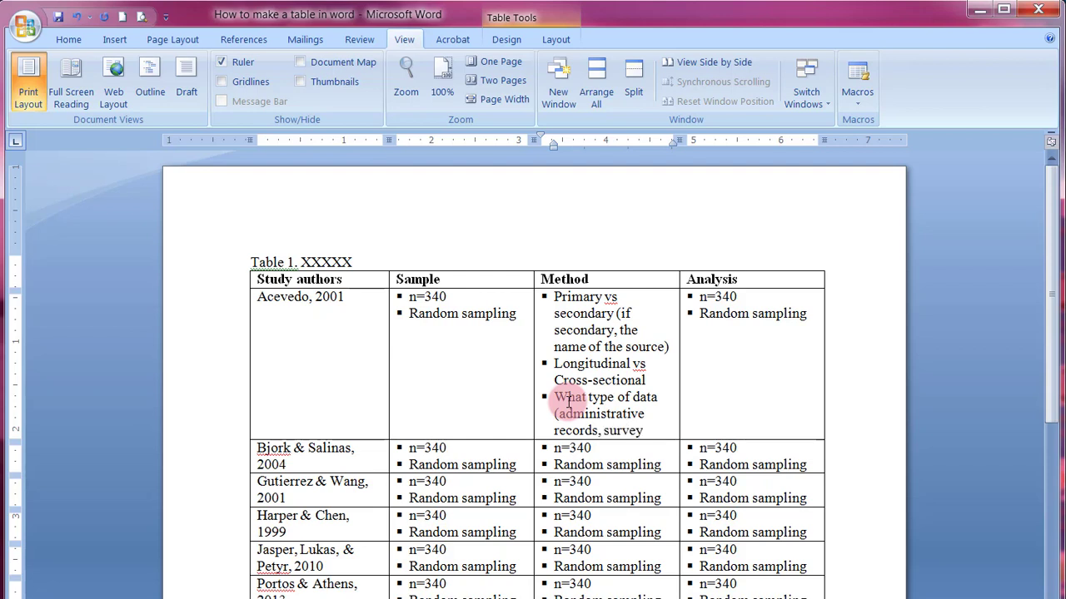
pyautogui.write(' data, etc.)')
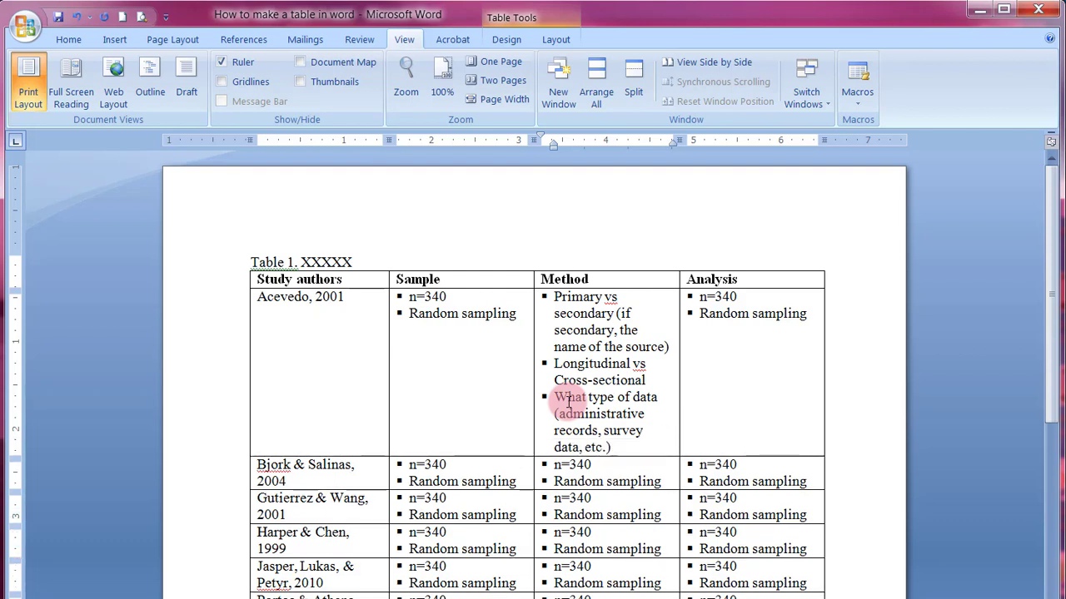
# - Add a fourth Method bullet for the first study reading "How were the data collected (interviews, observations, questionnaires, etc.)"
pyautogui.press('Return')
pyautogui.write('How were the d')
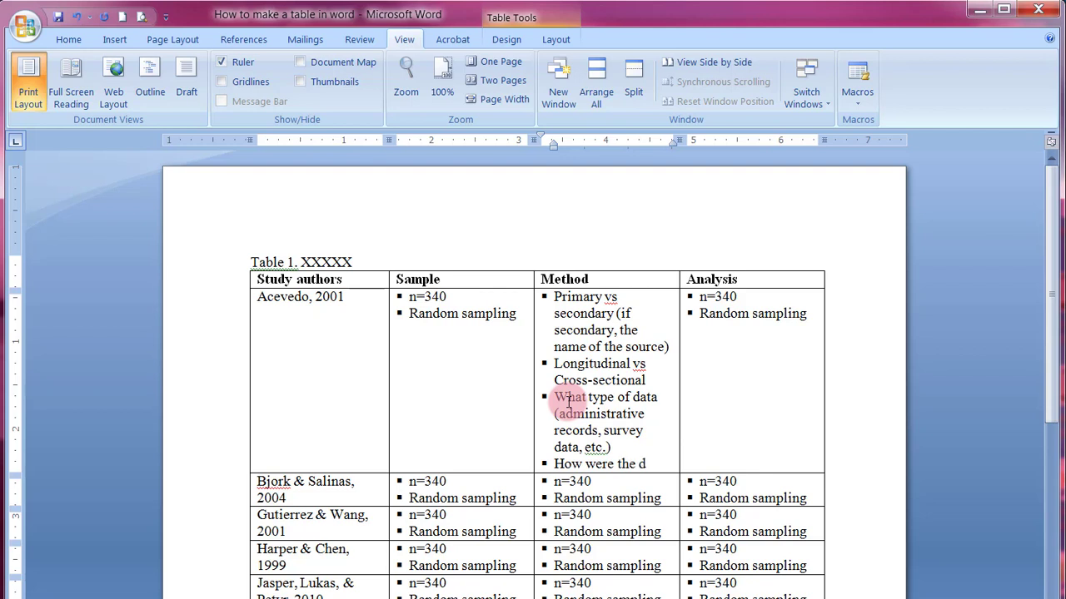
pyautogui.write('ata collected')
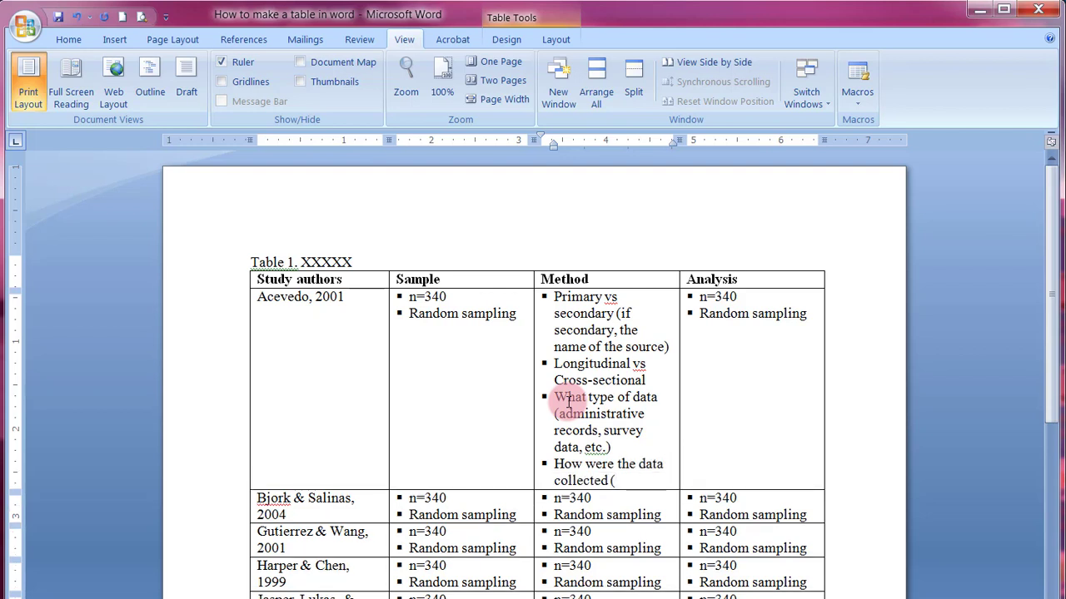
pyautogui.write(' (interviews, o')
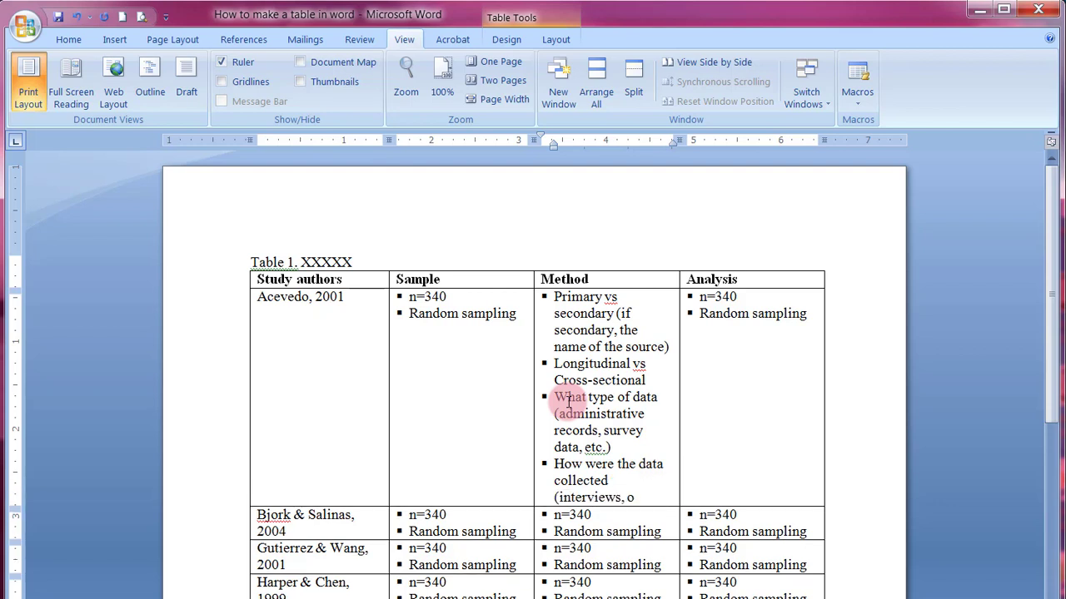
pyautogui.write('bservations, ')
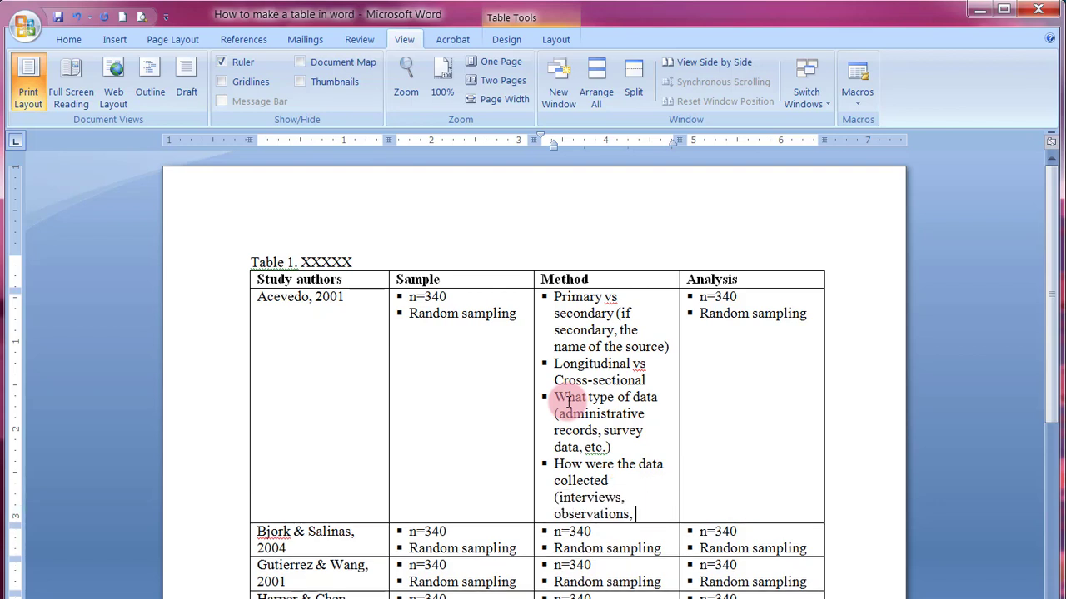
pyautogui.write('question')
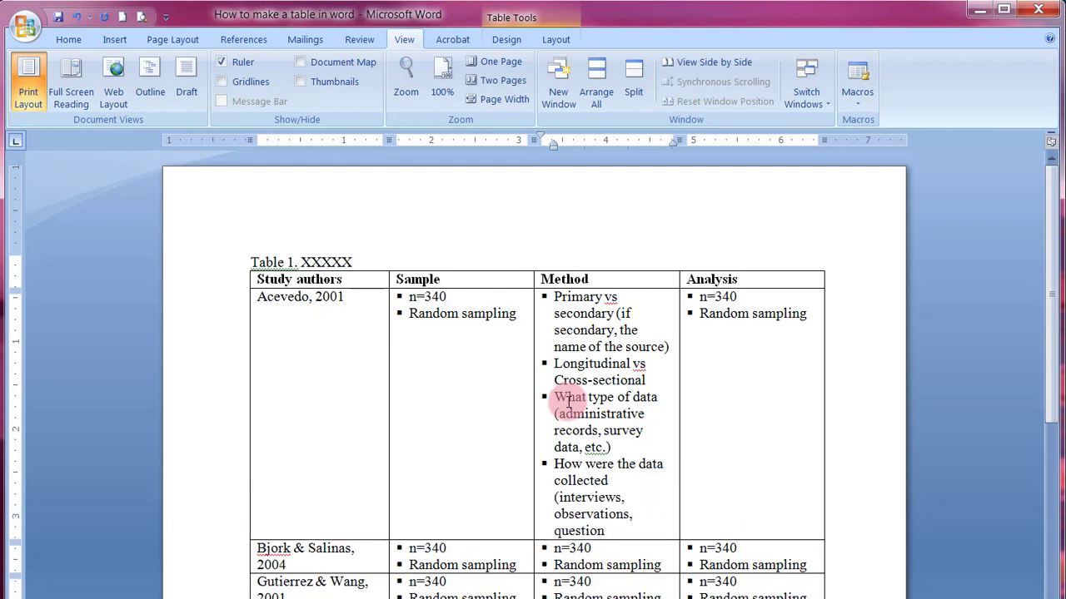
pyautogui.write('naires, etc.)')
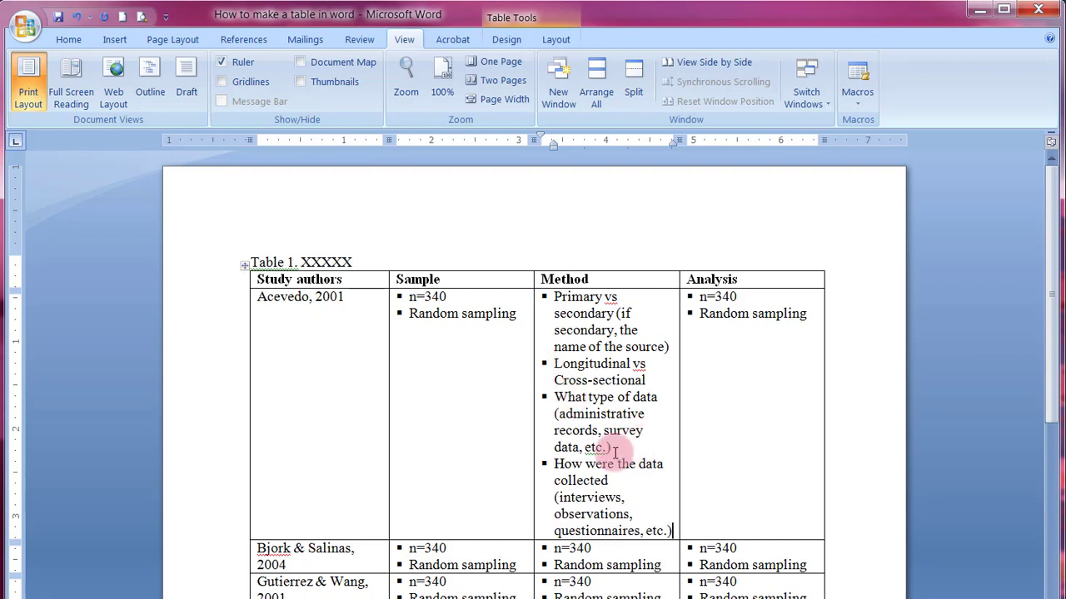
pyautogui.moveTo(555, 464); pyautogui.dragTo(647, 466)
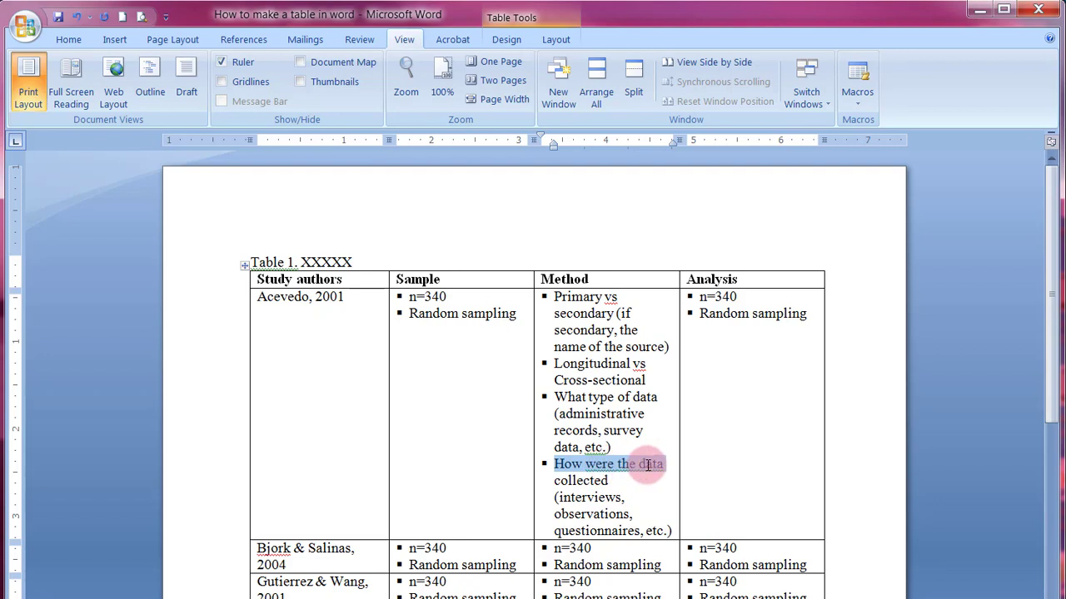
pyautogui.click(604, 465)
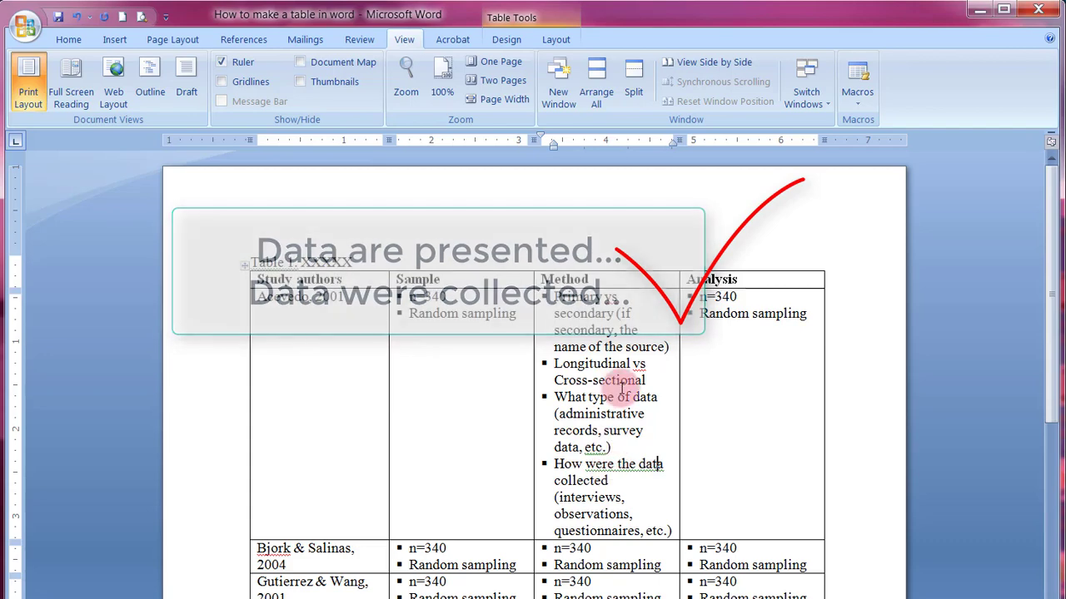
# - Copy the first study's Method cell over the Method cells of the studies below it
pyautogui.scroll(-2, 594, 381)
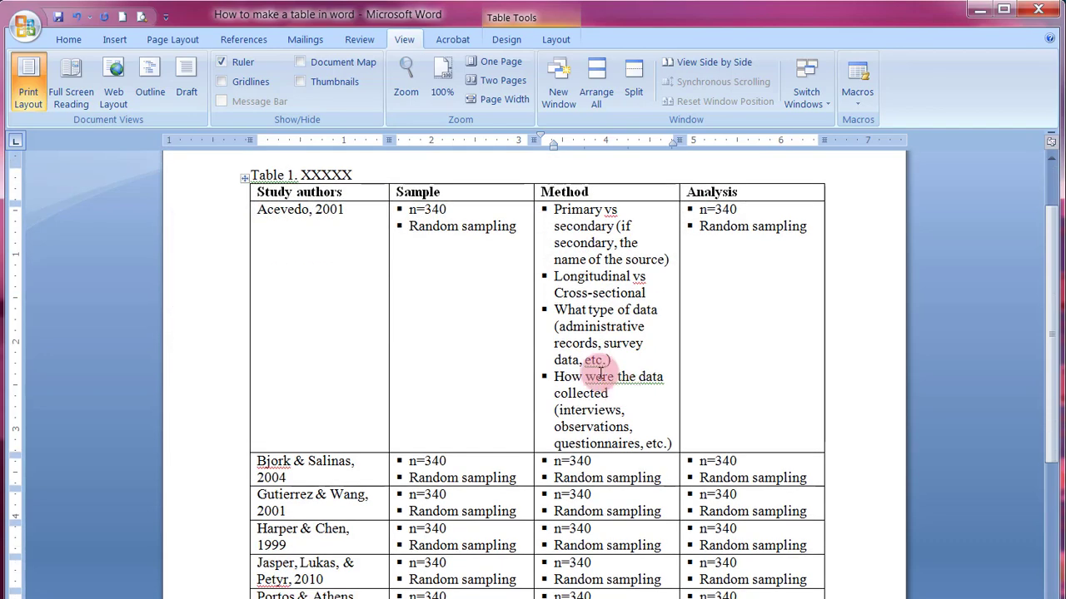
pyautogui.click(538, 275)
pyautogui.hotkey('ctrl', 'c')
pyautogui.scroll(-3, 586, 350)
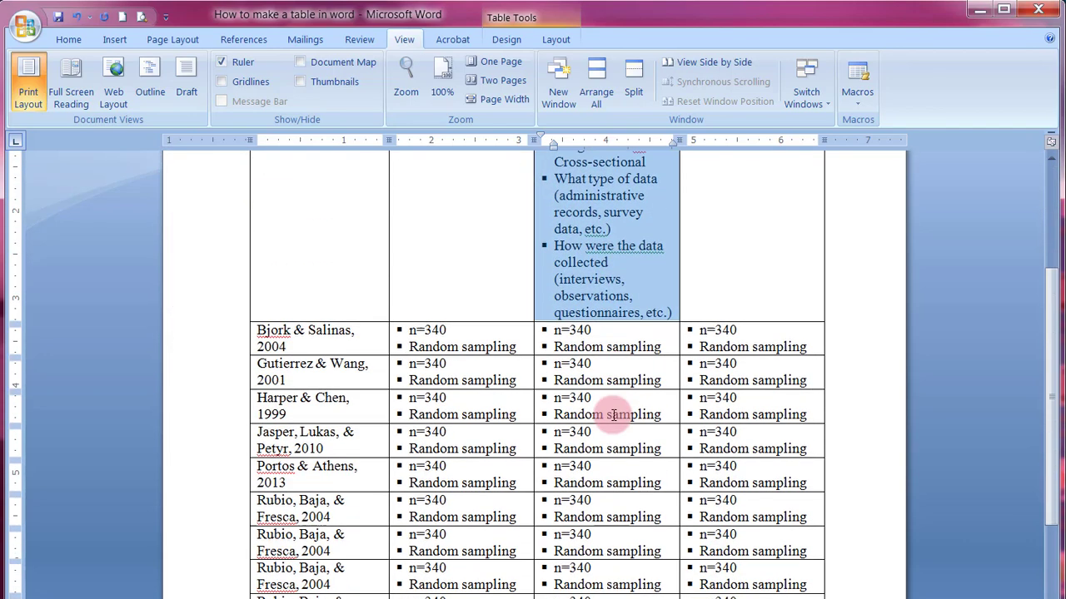
pyautogui.click(542, 332)
pyautogui.click(543, 336)
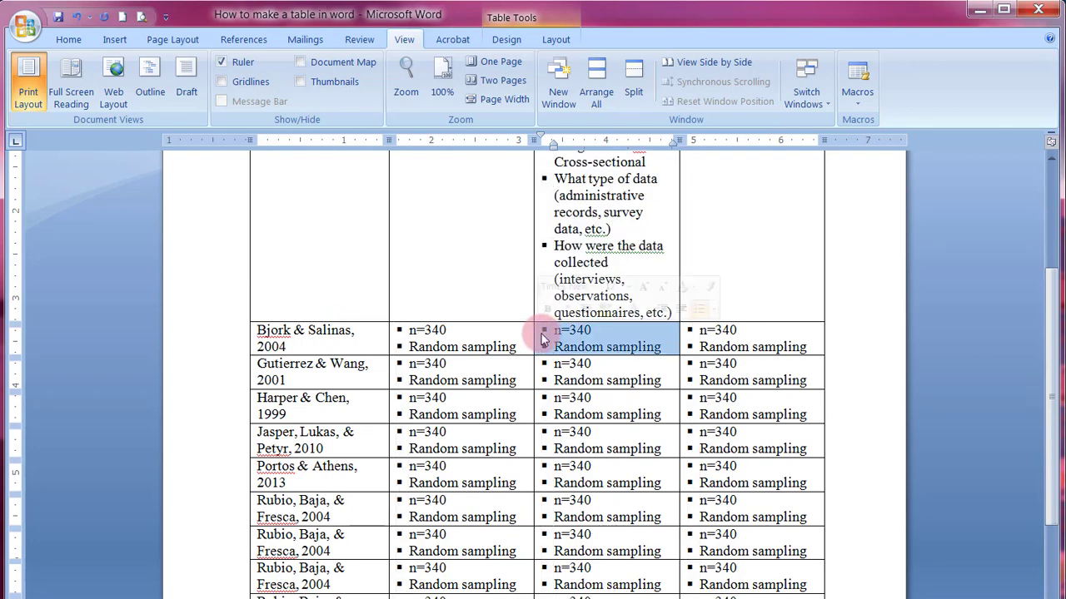
pyautogui.click(545, 341)
pyautogui.moveTo(549, 333); pyautogui.dragTo(633, 591)
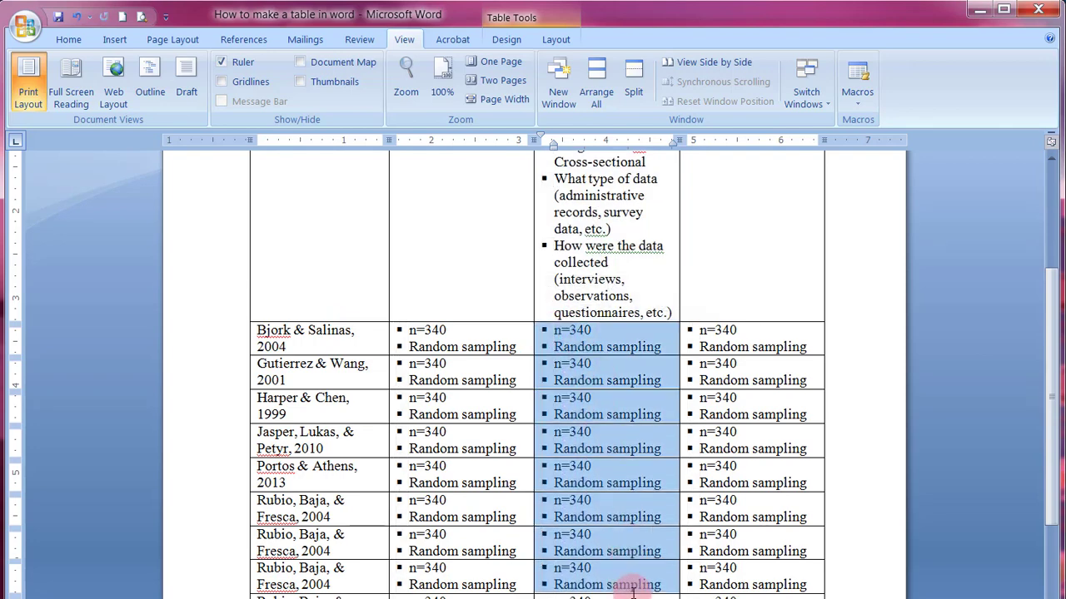
pyautogui.hotkey('ctrl', 'v')
# - Replace both Analysis bullets of the first study with a single bullet reading "Logistic regression"
pyautogui.scroll(-12, 616, 549)
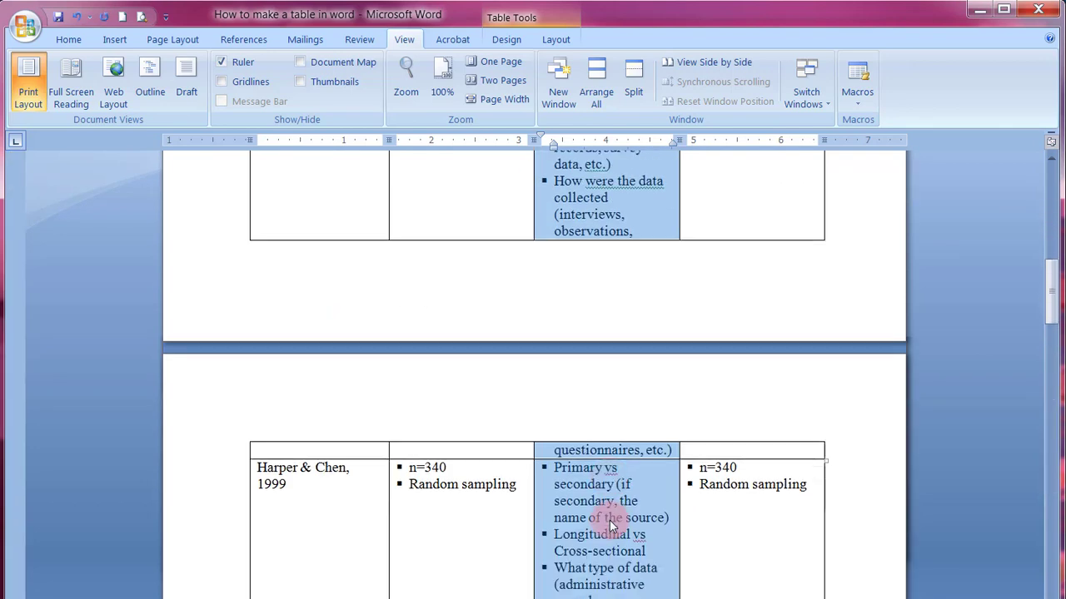
pyautogui.scroll(-15, 610, 523)
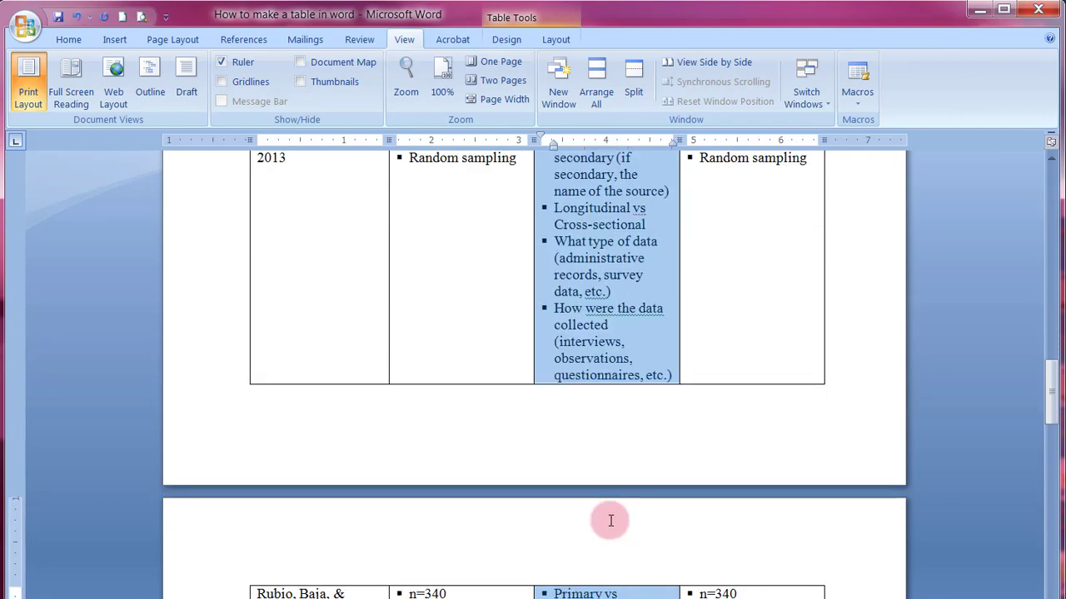
pyautogui.scroll(-5, 610, 521)
pyautogui.scroll(14, 610, 521)
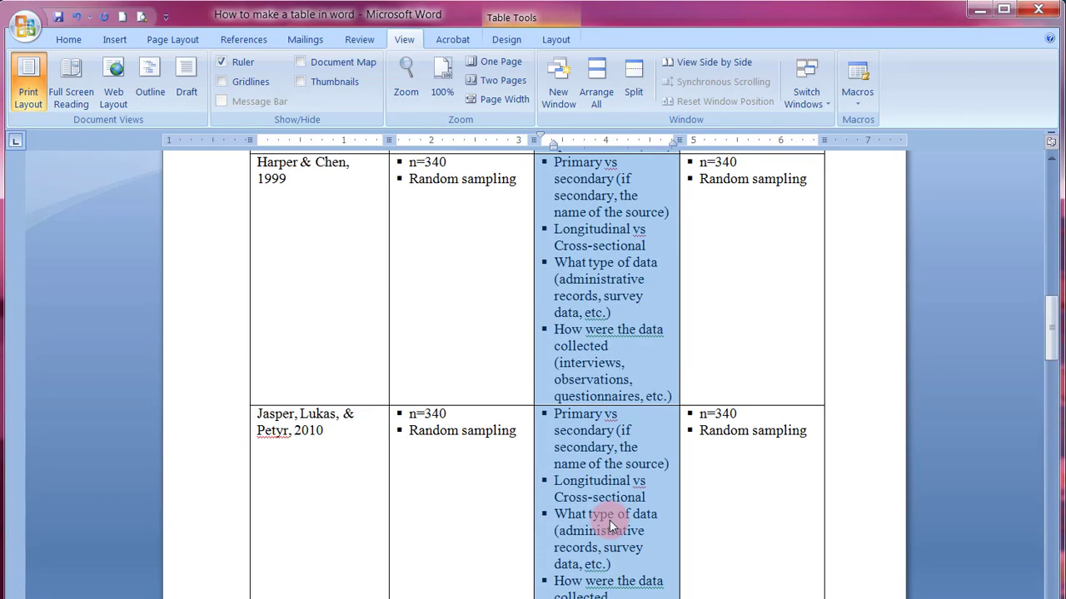
pyautogui.scroll(20, 609, 520)
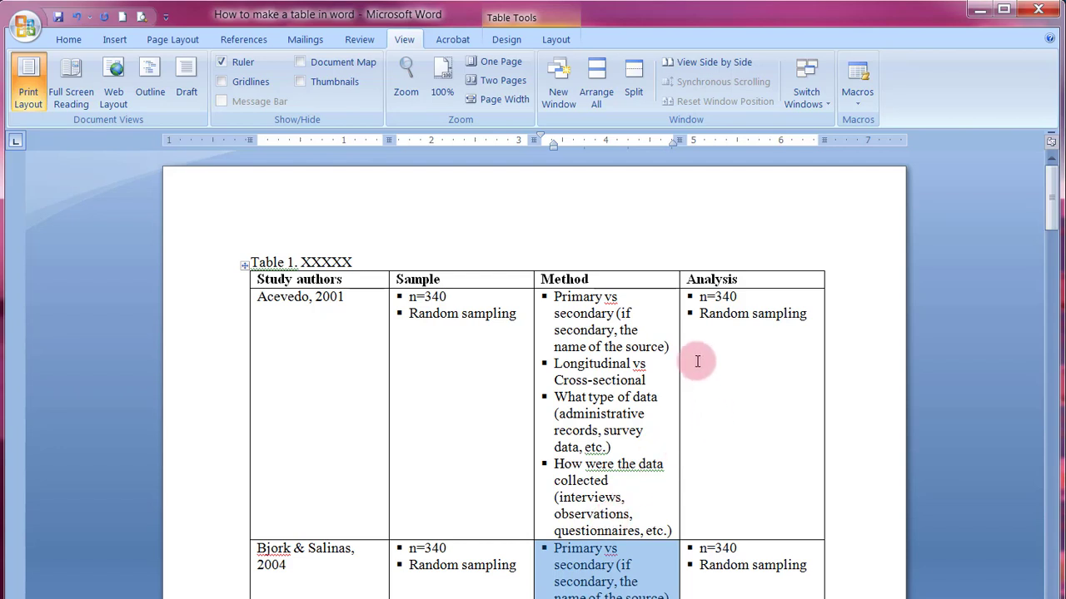
pyautogui.moveTo(810, 313); pyautogui.dragTo(706, 304)
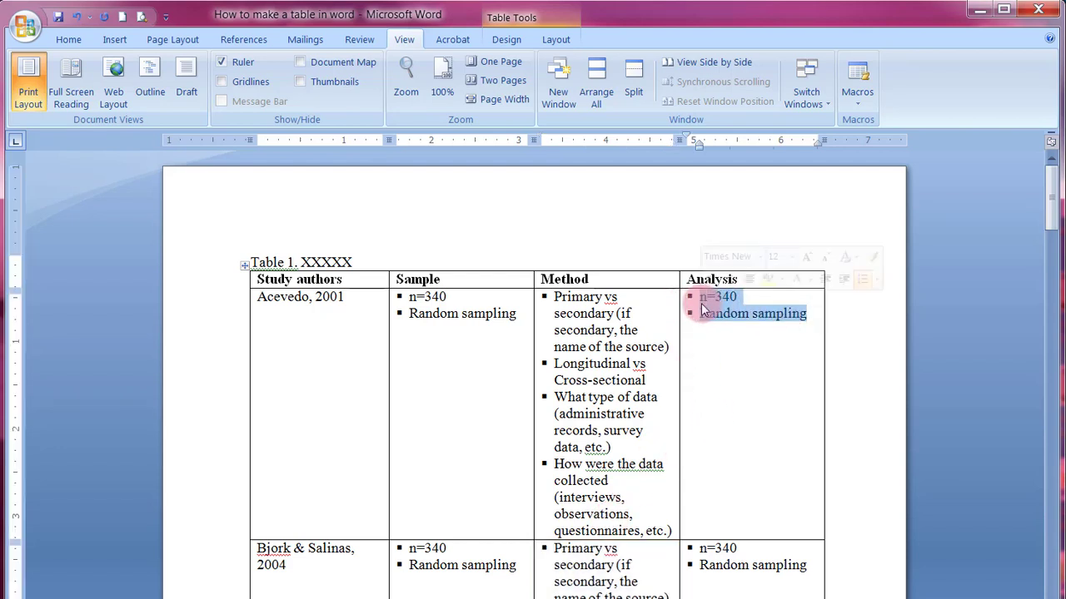
pyautogui.write('Logistic')
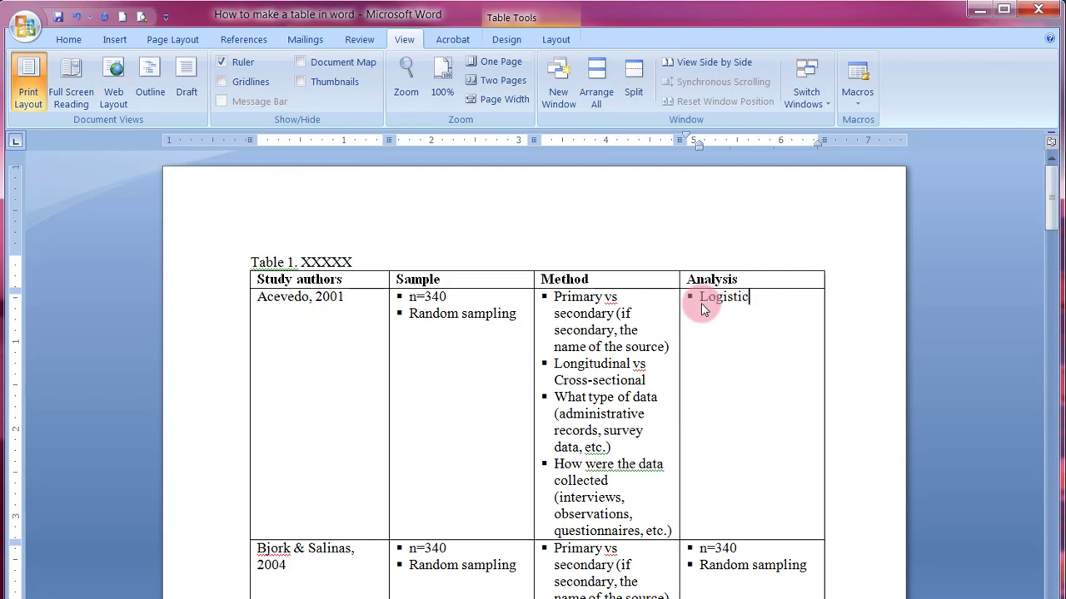
pyautogui.write(' regression')
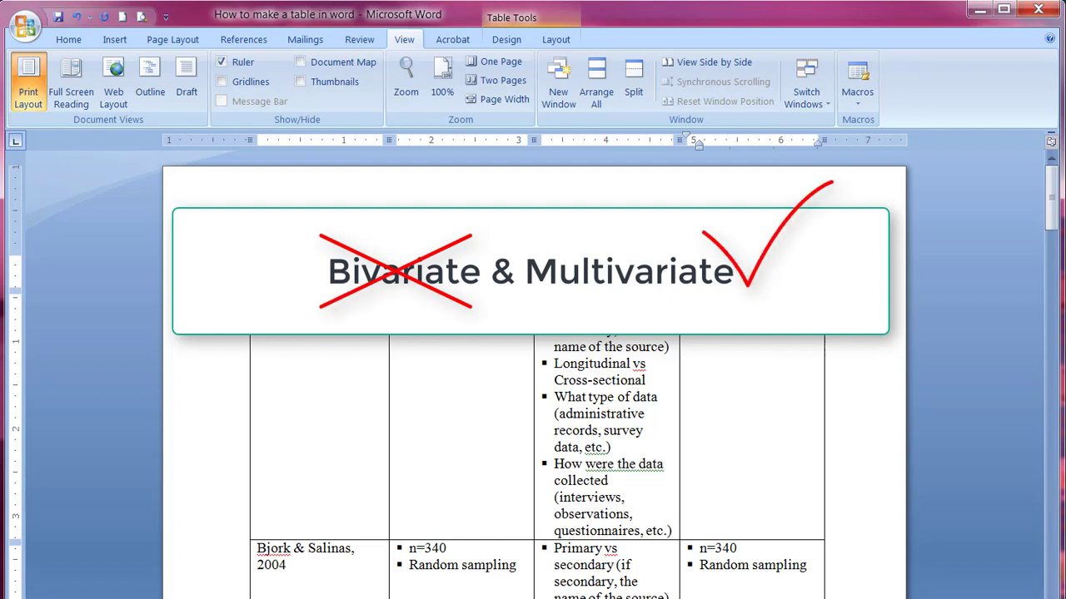
# - Copy the first study's Analysis cell over the Analysis cells of all the studies below it
pyautogui.click(679, 299)
pyautogui.hotkey('ctrl', 'c')
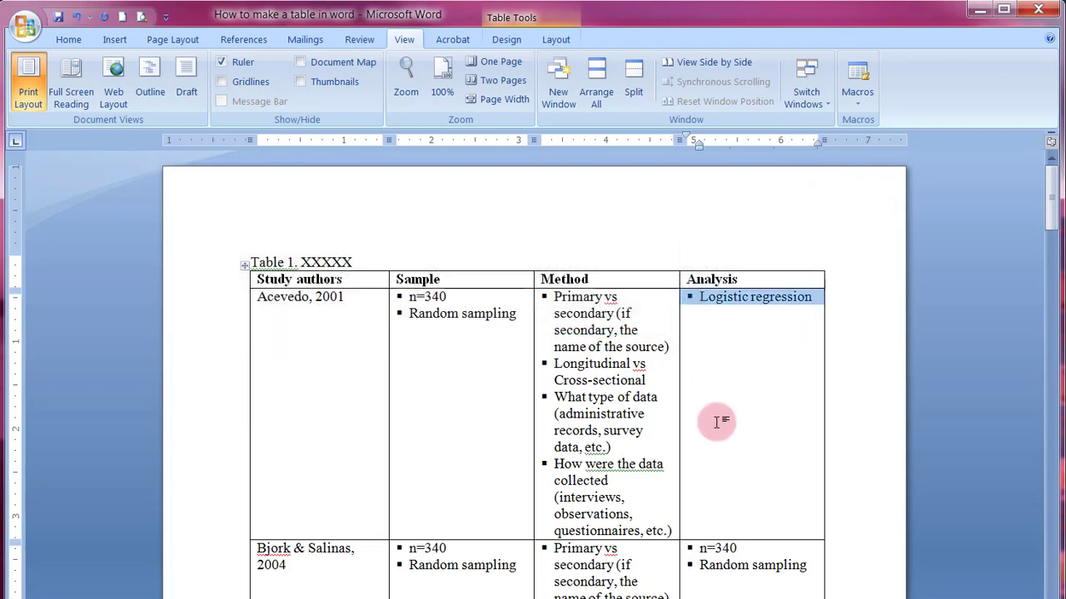
pyautogui.scroll(-3, 714, 424)
pyautogui.moveTo(682, 385); pyautogui.dragTo(756, 566)
pyautogui.hotkey('ctrl', 'v')
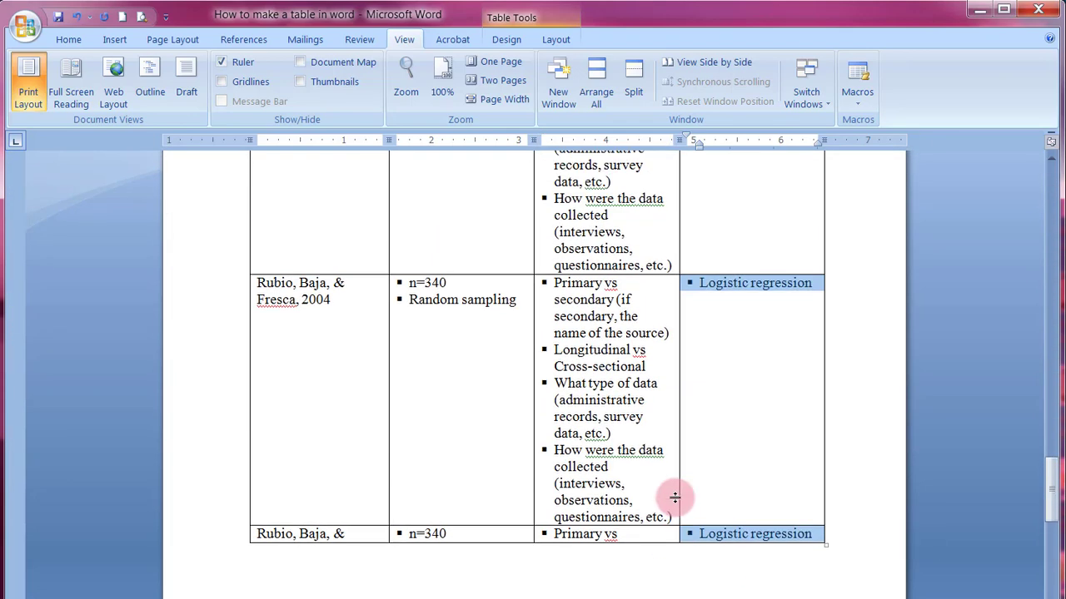
# - Narrow the Study authors, Sample and Analysis columns so the Method column becomes wider
pyautogui.scroll(-6, 674, 496)
pyautogui.scroll(20, 674, 497)
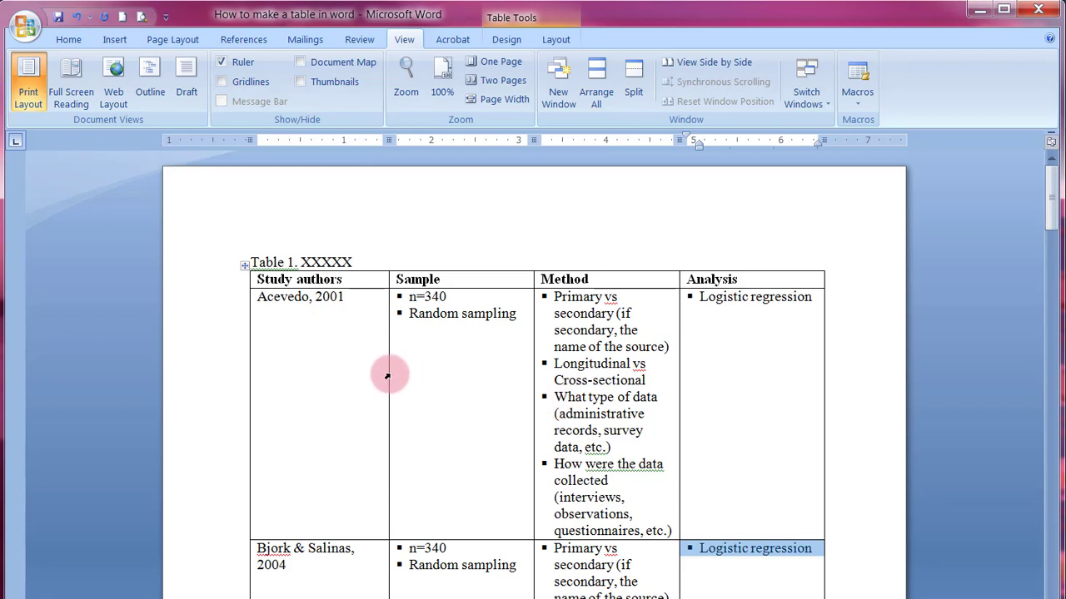
pyautogui.moveTo(388, 374); pyautogui.dragTo(350, 375)
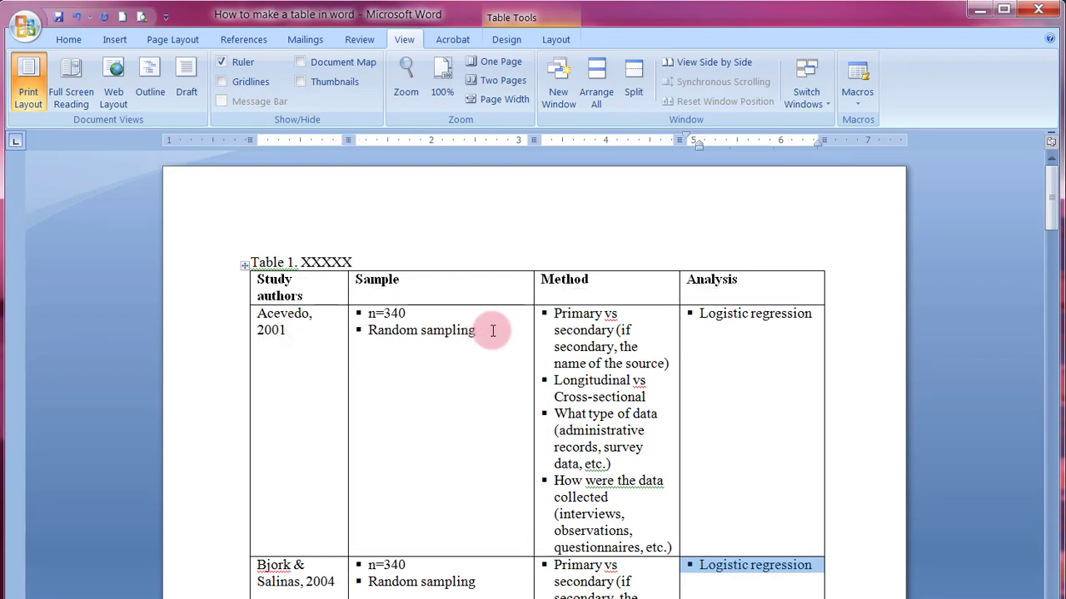
pyautogui.moveTo(534, 320); pyautogui.dragTo(441, 320)
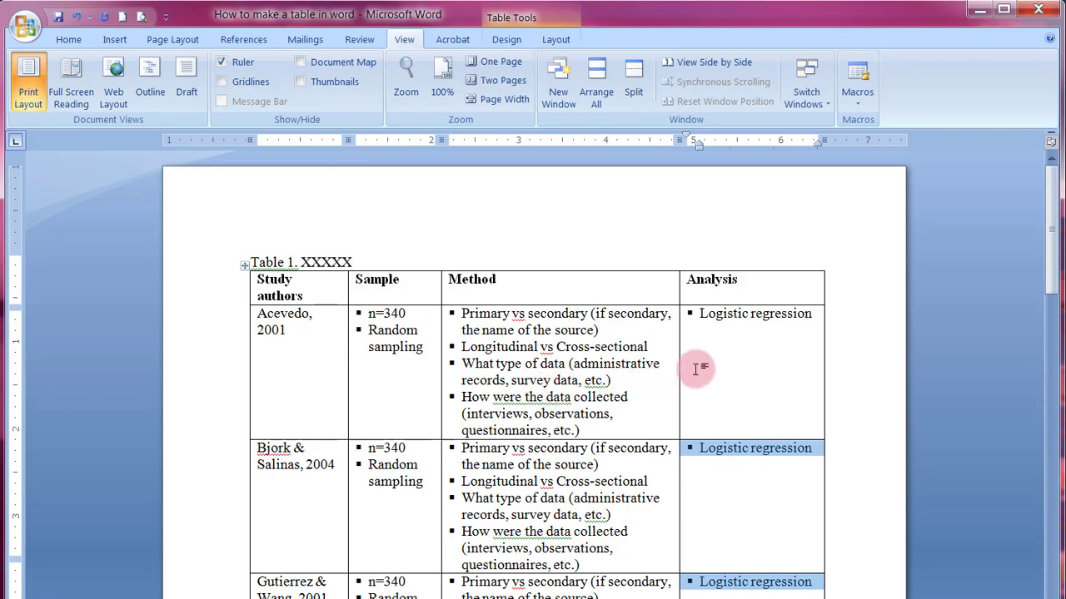
pyautogui.moveTo(678, 353); pyautogui.dragTo(720, 352)
pyautogui.click(581, 358)
# - Fine-tune the border between Method and Analysis, making the Analysis column slightly narrower
pyautogui.scroll(-2, 581, 358)
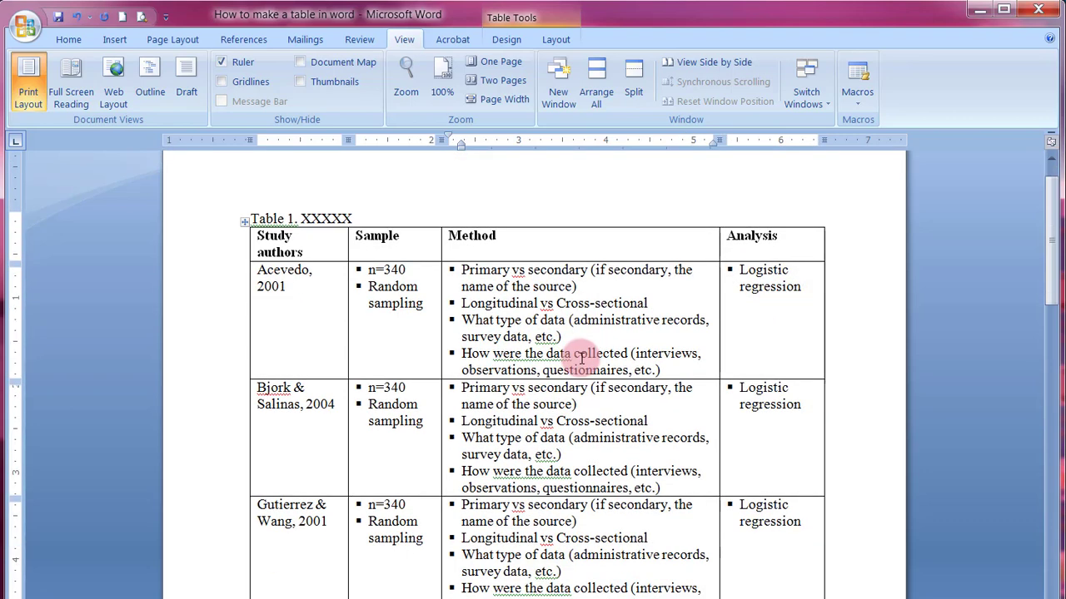
pyautogui.scroll(-3, 625, 354)
pyautogui.scroll(-12, 629, 348)
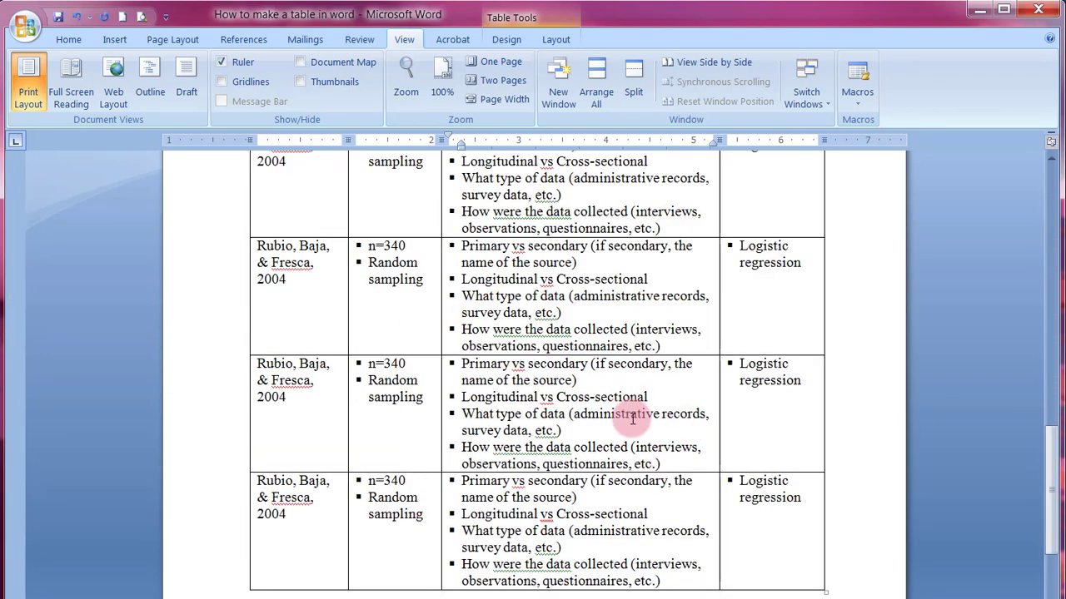
pyautogui.scroll(18, 633, 419)
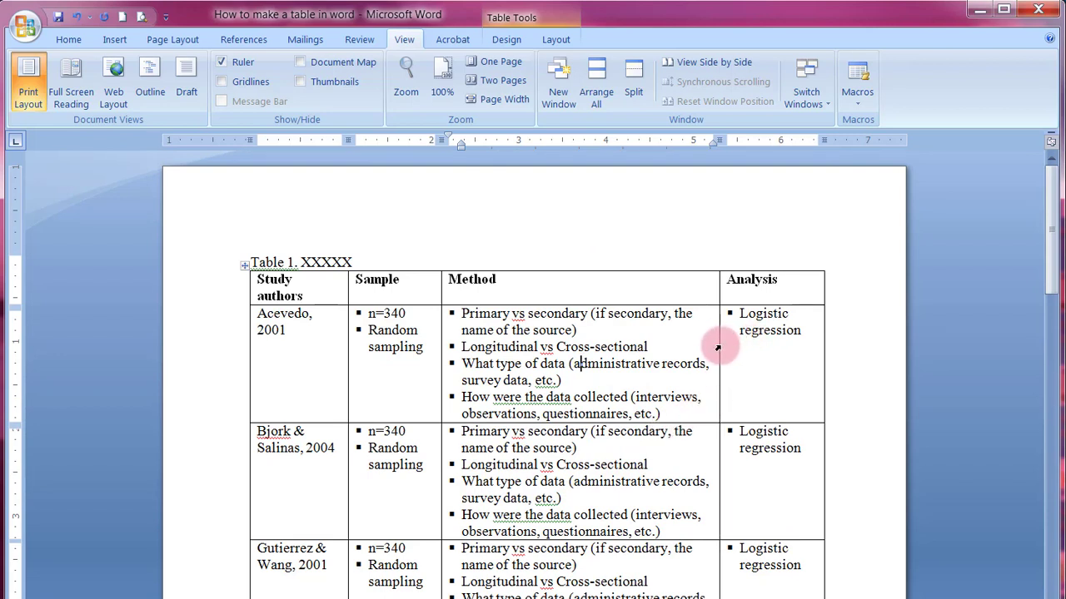
pyautogui.moveTo(718, 346); pyautogui.dragTo(728, 347)
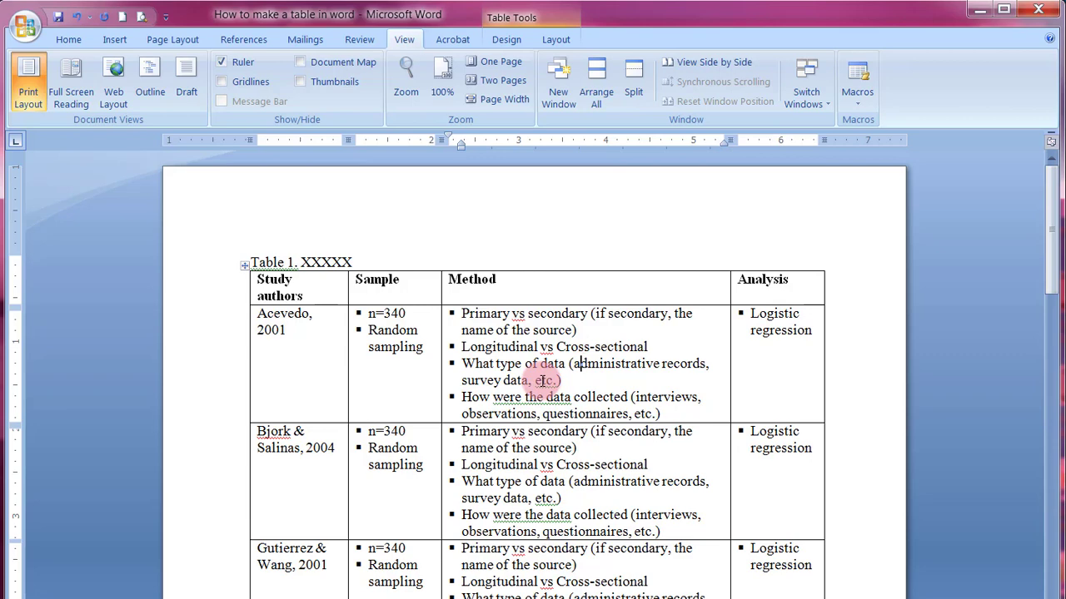
# - Cut the table rows from the study that splits across the page break down to the end of the table
pyautogui.scroll(-12, 545, 378)
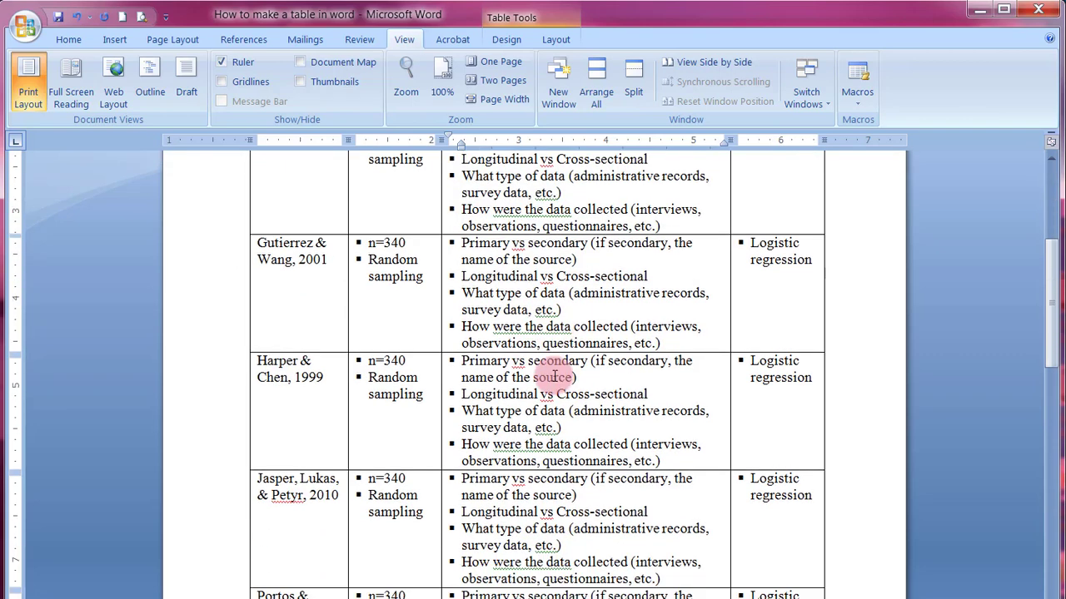
pyautogui.scroll(-9, 554, 375)
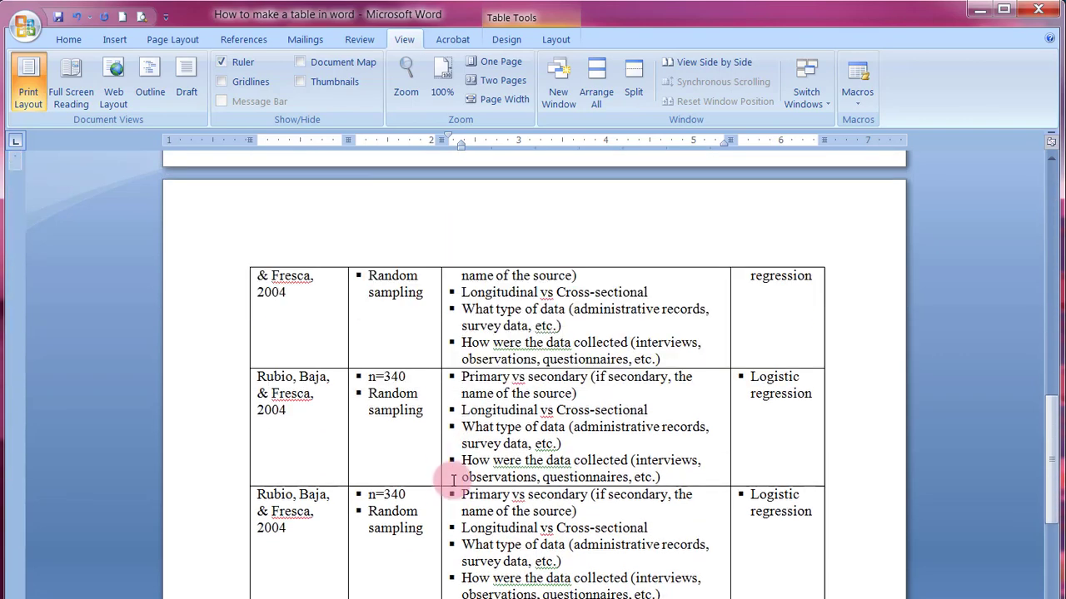
pyautogui.scroll(-2, 454, 483)
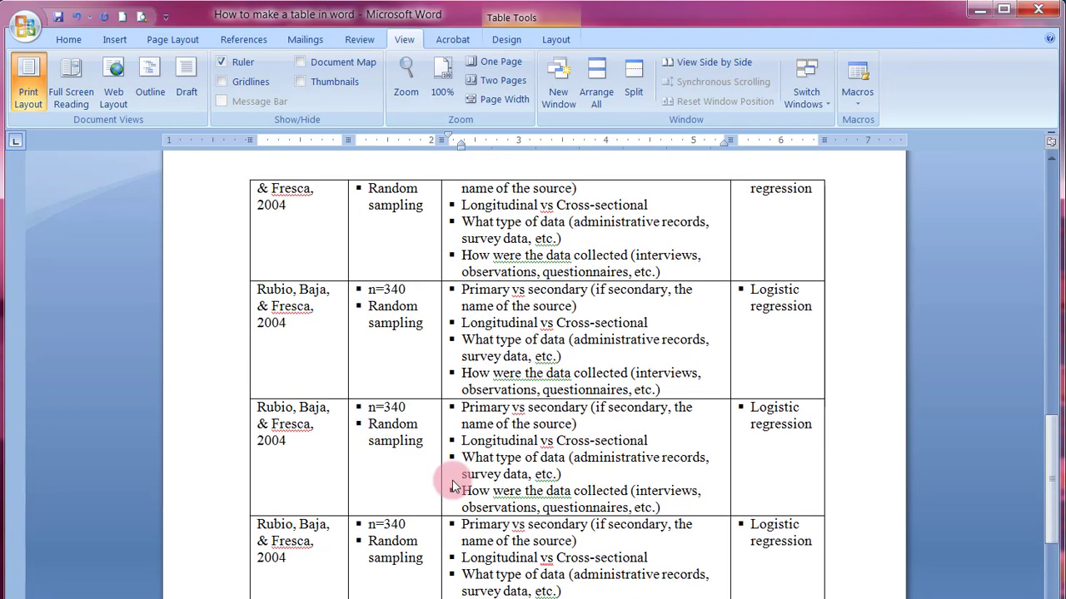
pyautogui.scroll(6, 454, 485)
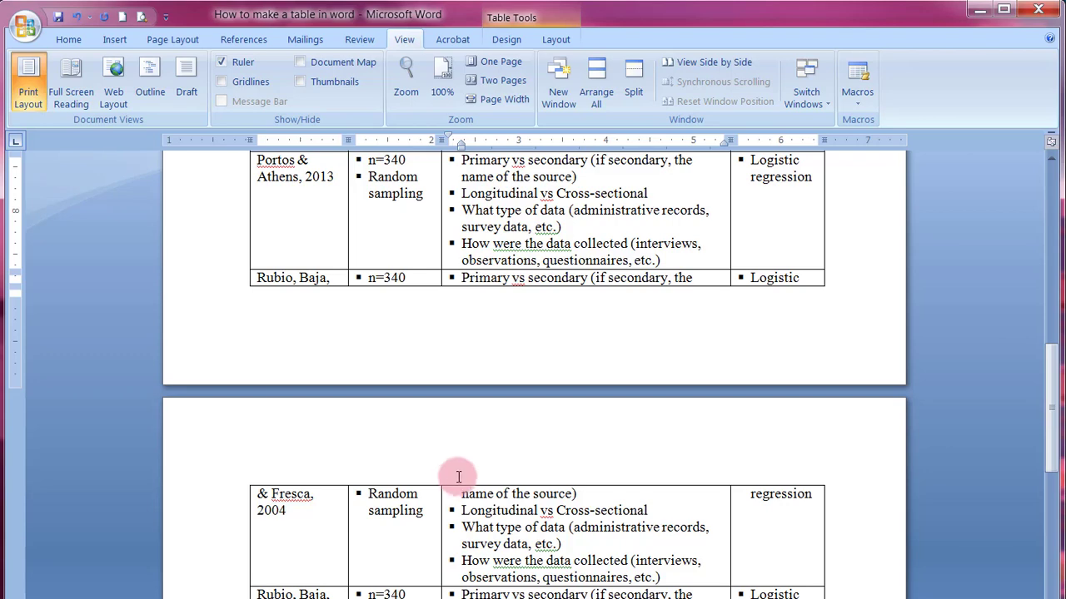
pyautogui.click(208, 290)
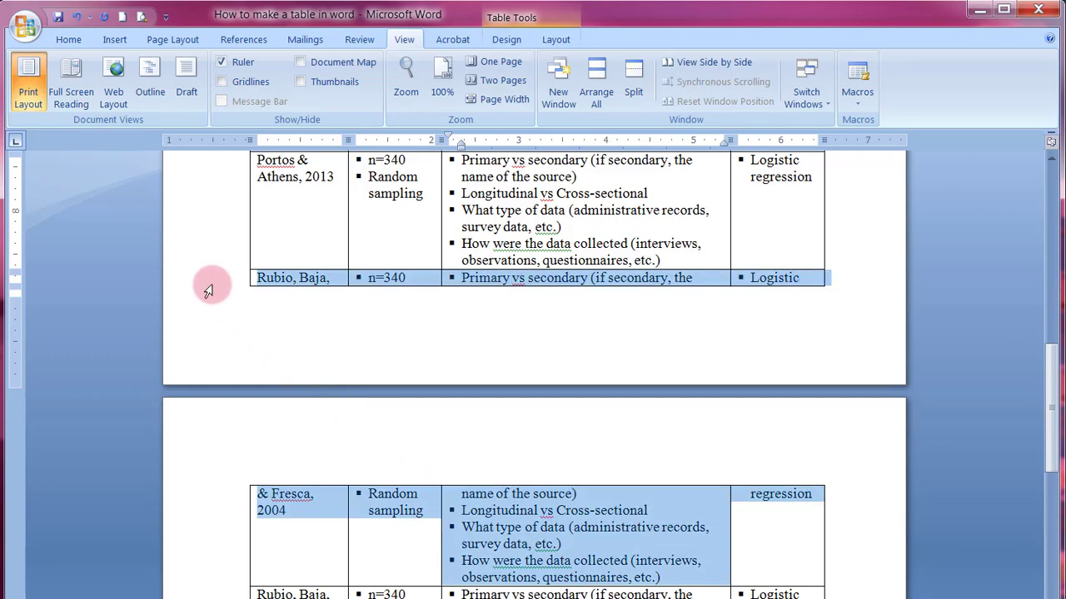
pyautogui.moveTo(208, 290); pyautogui.dragTo(325, 478)
pyautogui.scroll(10, 325, 467)
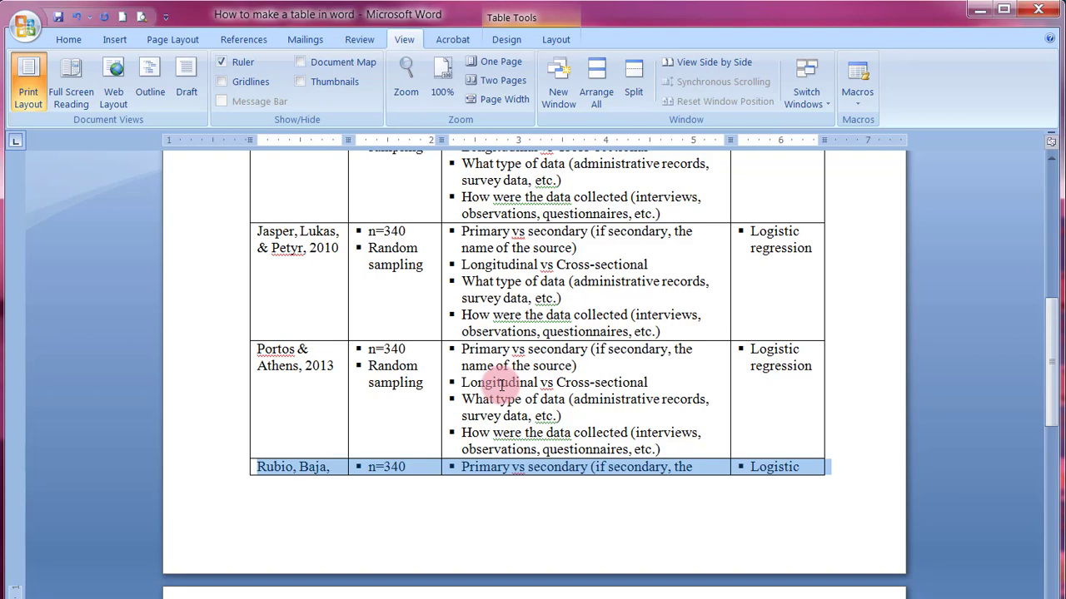
pyautogui.press('BackSpace')
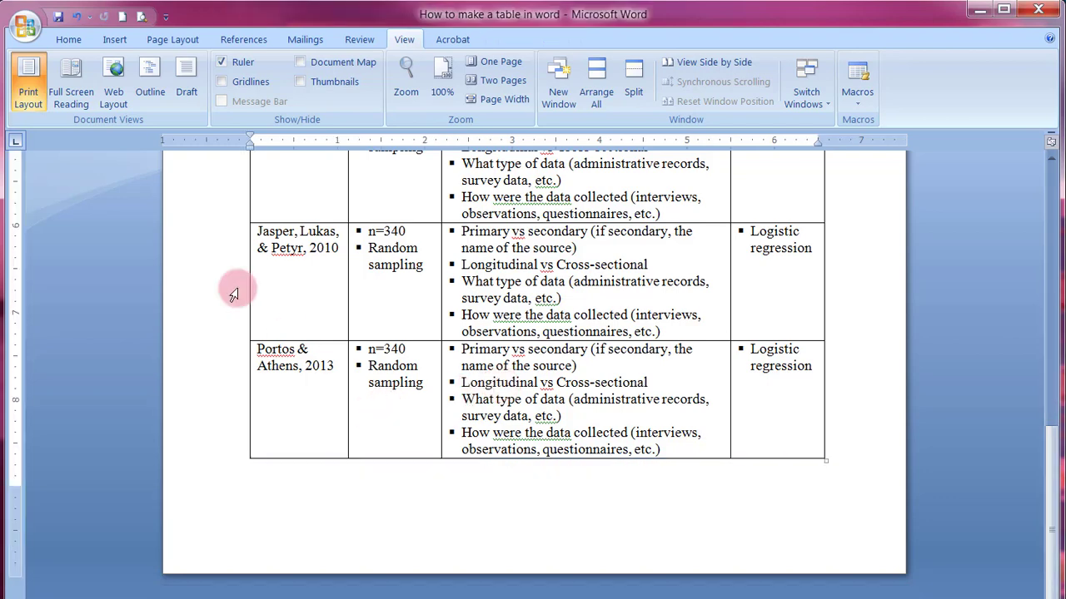
# - Add the caption "Table 1. XXXXXX" at the top of the next page and paste the cut rows below it
pyautogui.click(71, 39)
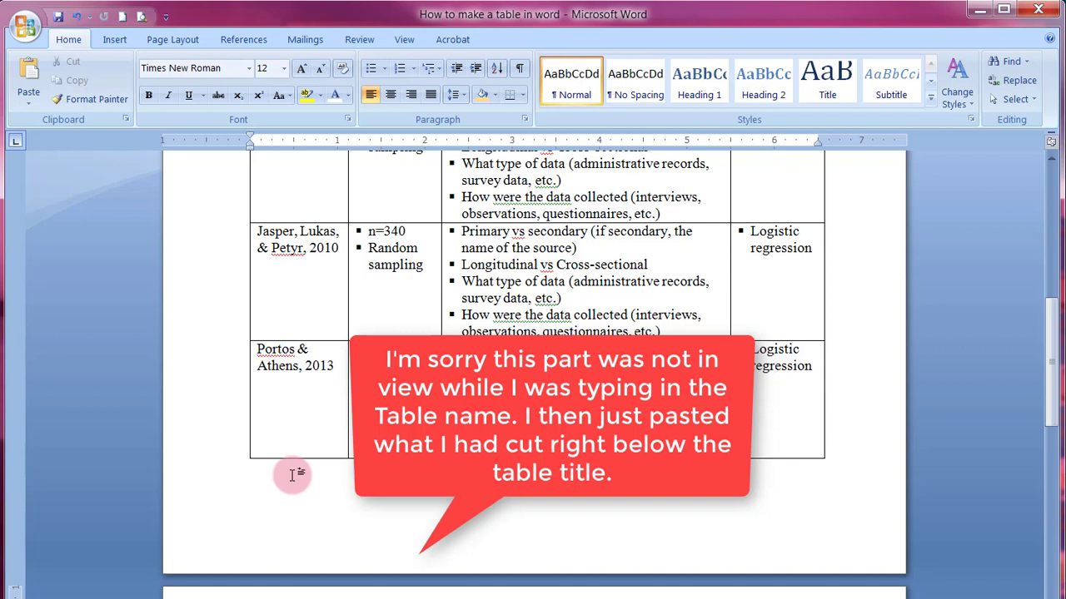
pyautogui.scroll(-1, 291, 475)
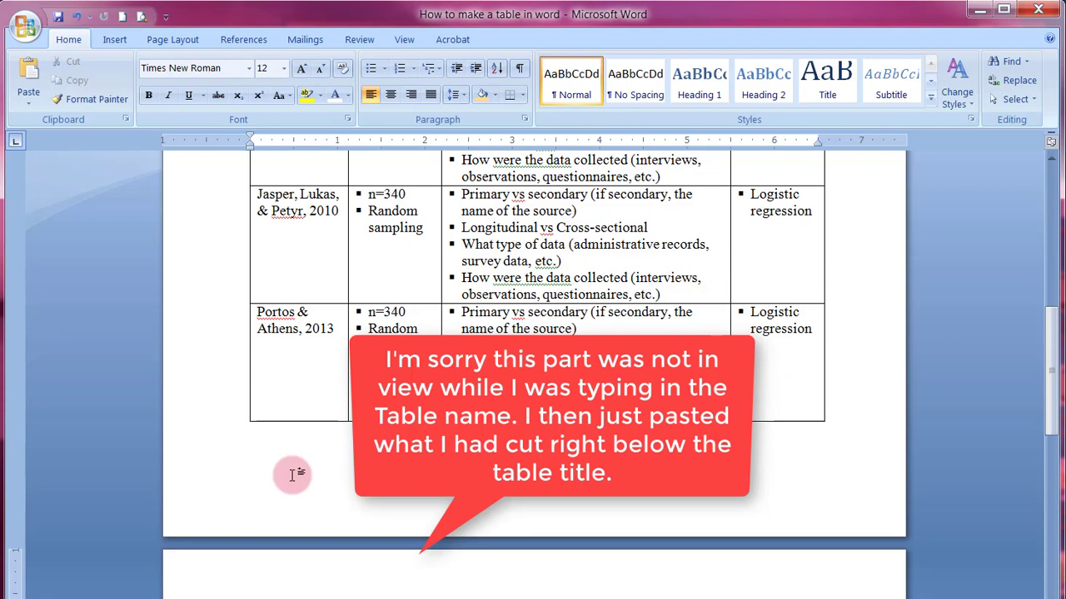
pyautogui.scroll(-12, 293, 474)
pyautogui.scroll(6, 304, 400)
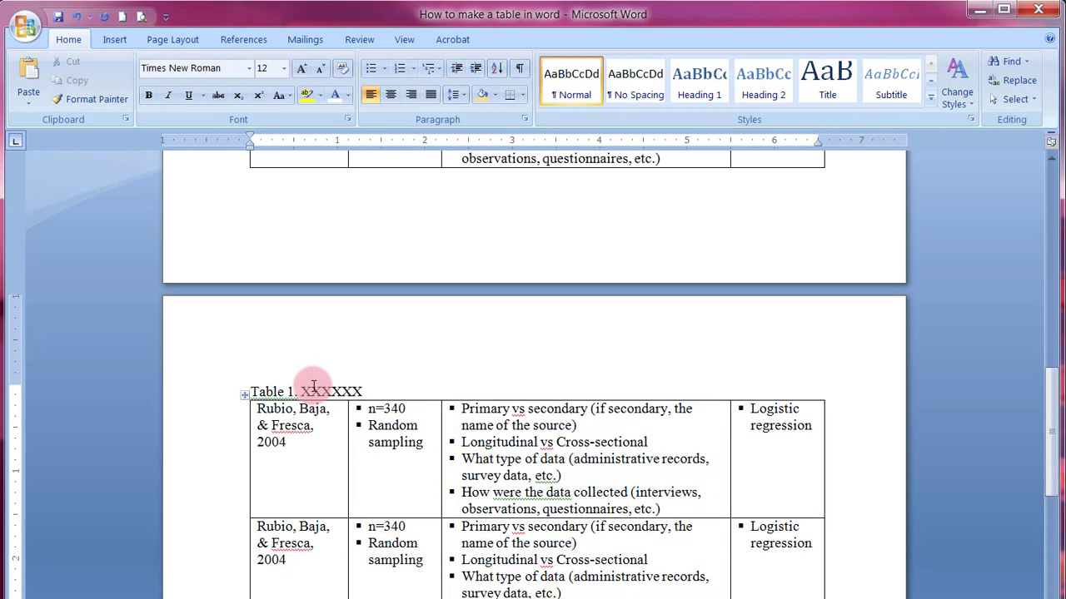
pyautogui.click(221, 395)
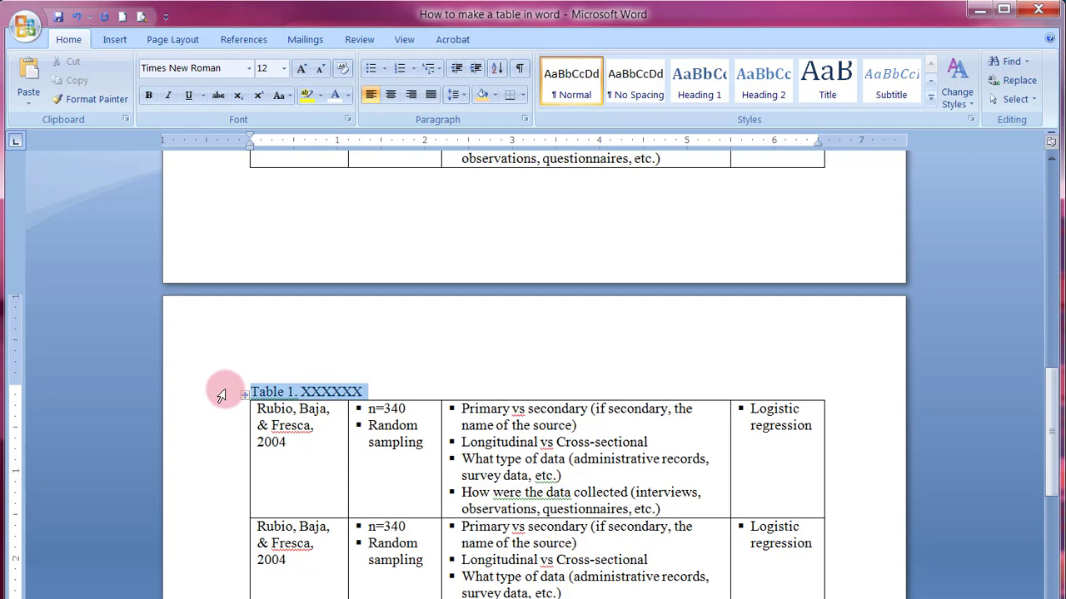
pyautogui.click(299, 469)
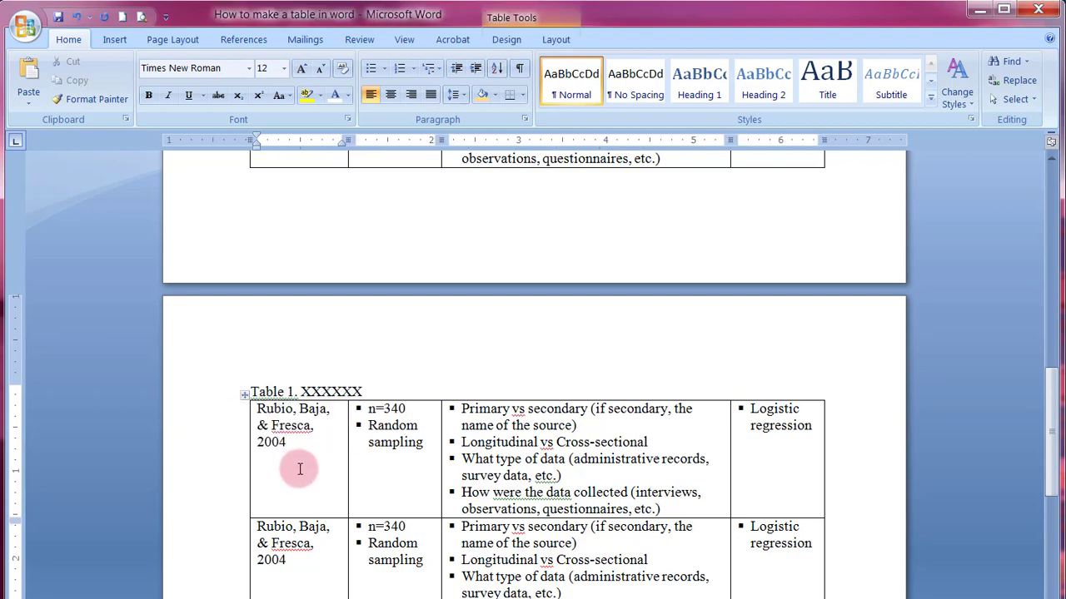
# - Copy the header row of the first table and paste it above the first study row of the continued table
pyautogui.scroll(18, 299, 468)
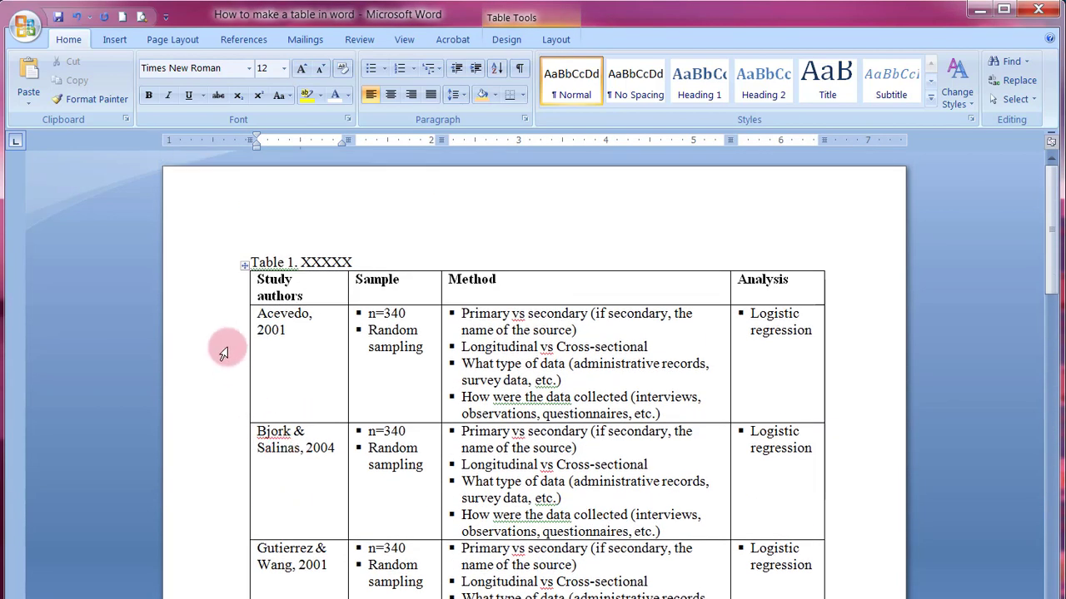
pyautogui.click(227, 291)
pyautogui.hotkey('ctrl', 'c')
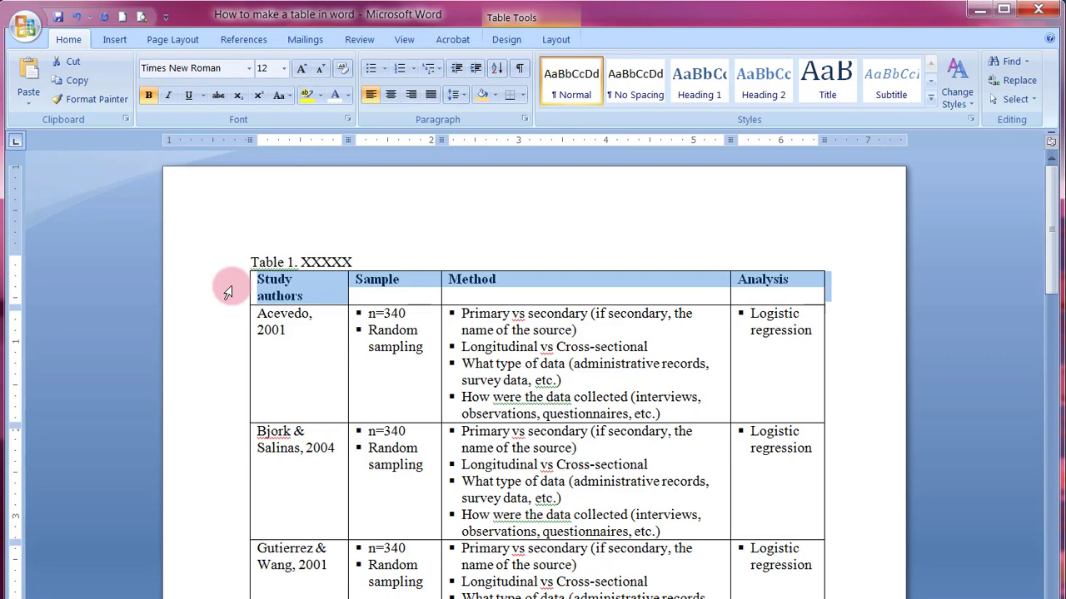
pyautogui.scroll(-20, 225, 293)
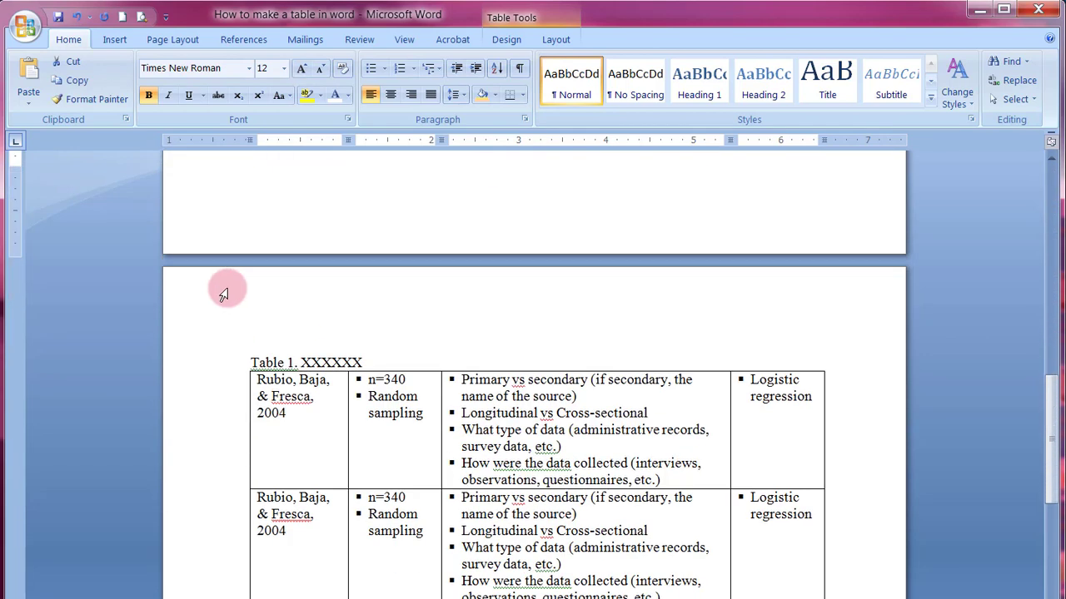
pyautogui.click(220, 379)
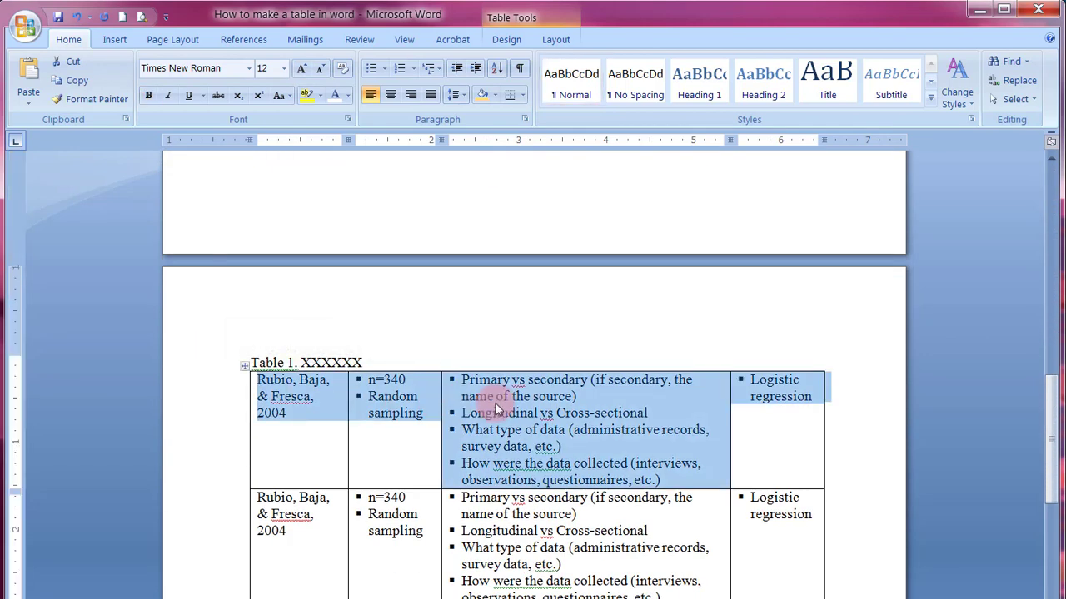
pyautogui.hotkey('ctrl', 'v')
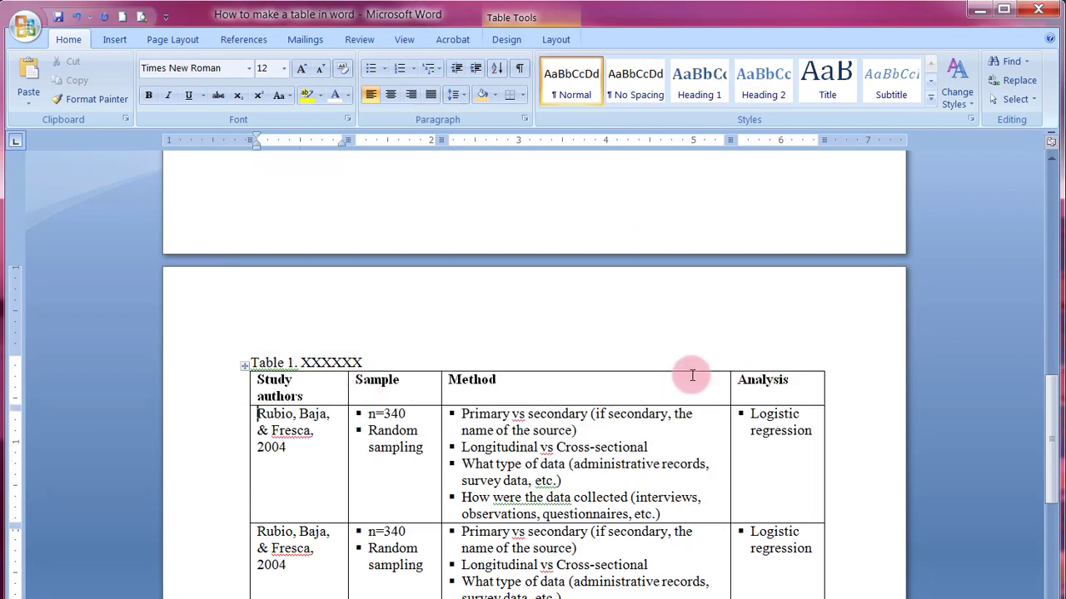
# - Move the Sample, Method and Analysis headings in the continued table down one line within their header cells
pyautogui.click(356, 380)
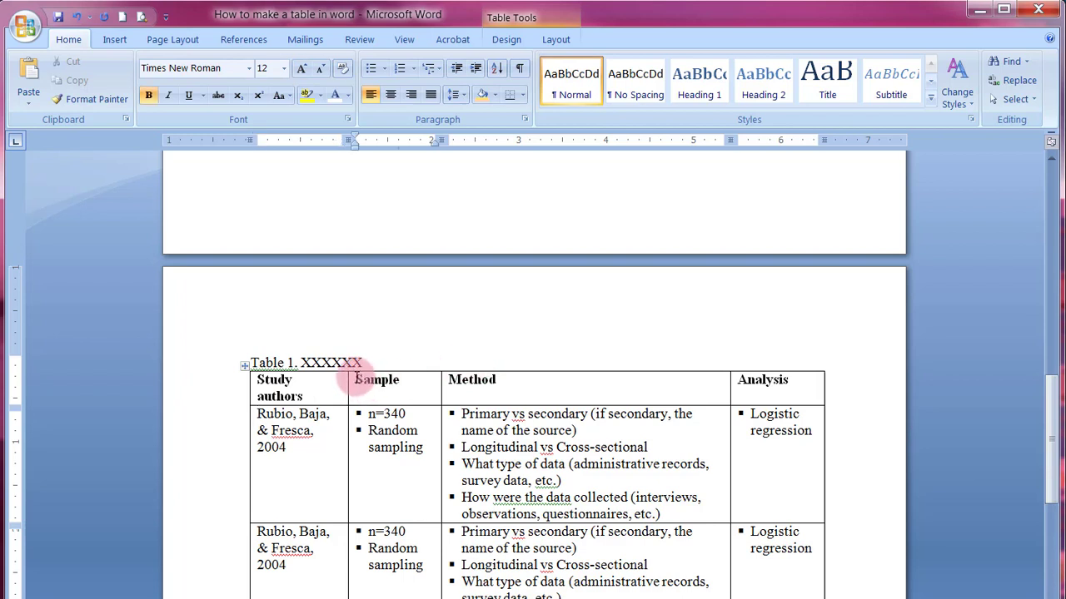
pyautogui.press('Return')
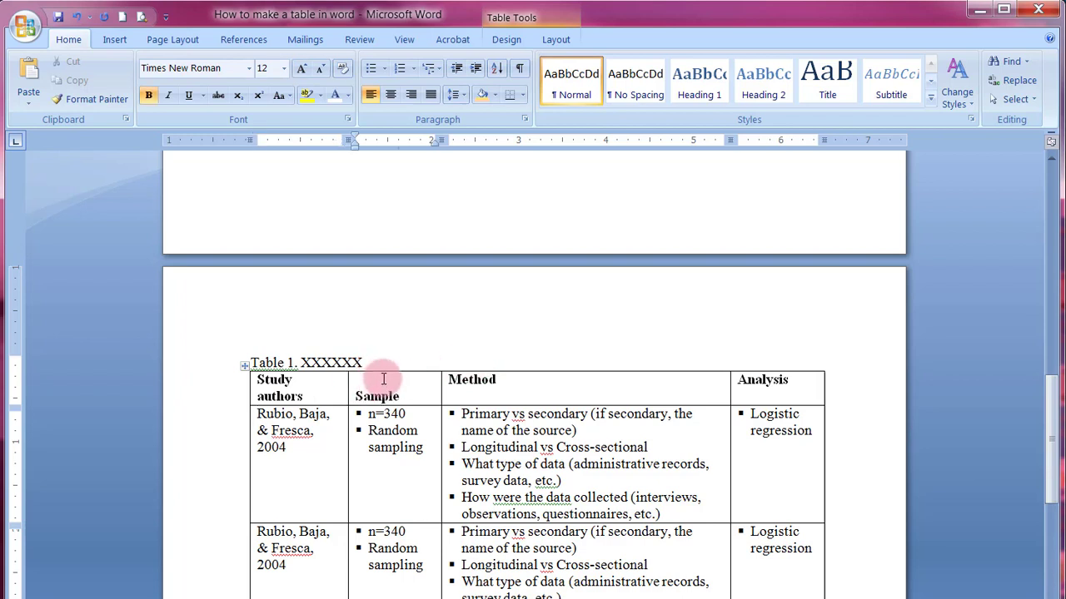
pyautogui.click(443, 378)
pyautogui.press('Return')
pyautogui.click(738, 379)
pyautogui.press('Return')
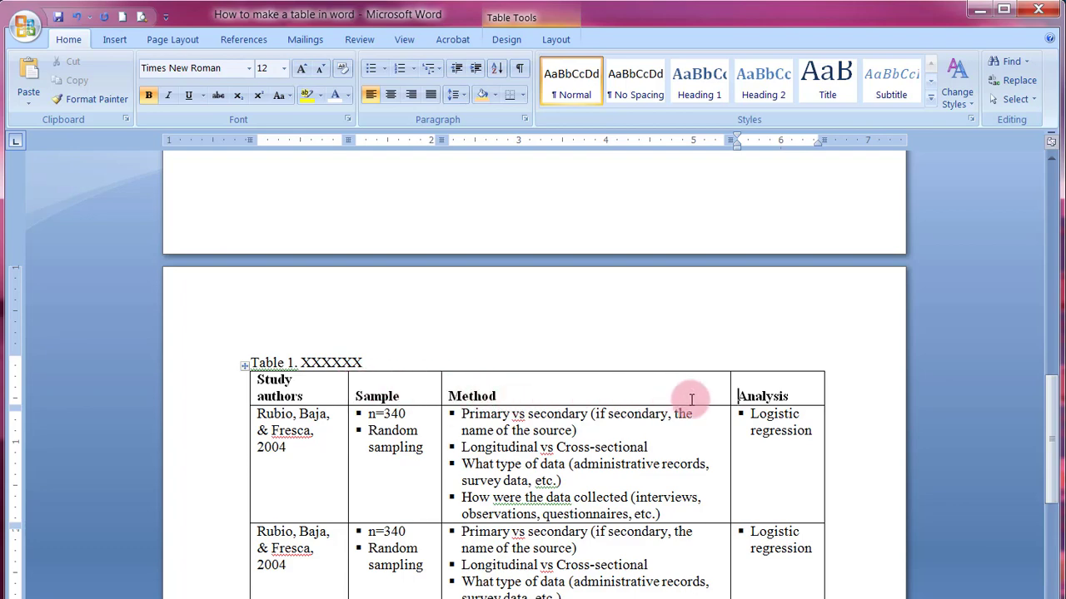
# - Move the Sample, Method and Analysis headings in the first page's table down one line within their header cells
pyautogui.scroll(1, 497, 384)
pyautogui.scroll(18, 497, 383)
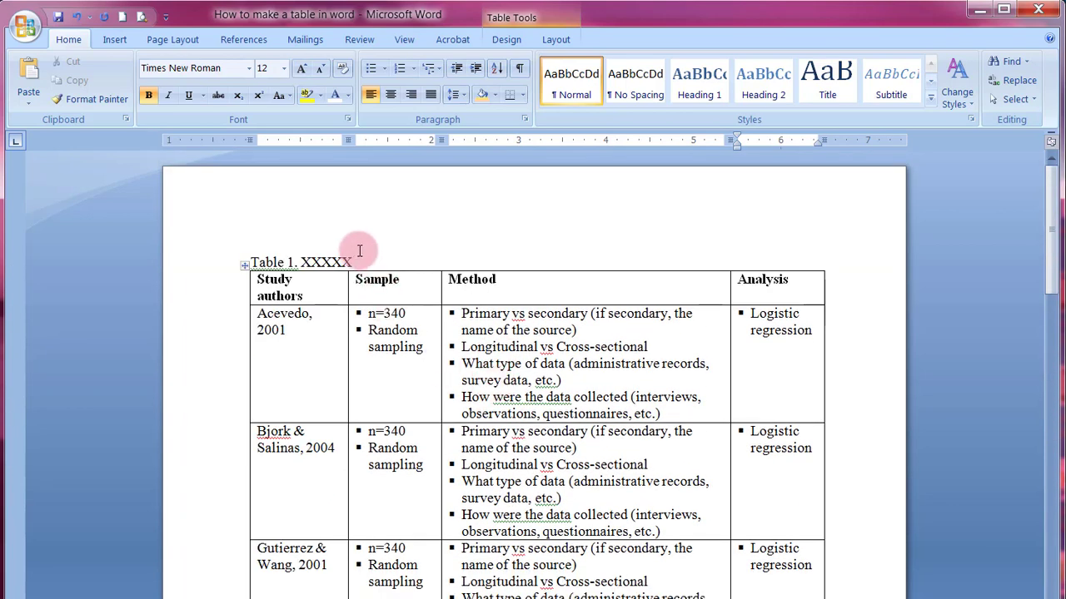
pyautogui.click(357, 279)
pyautogui.press('Return')
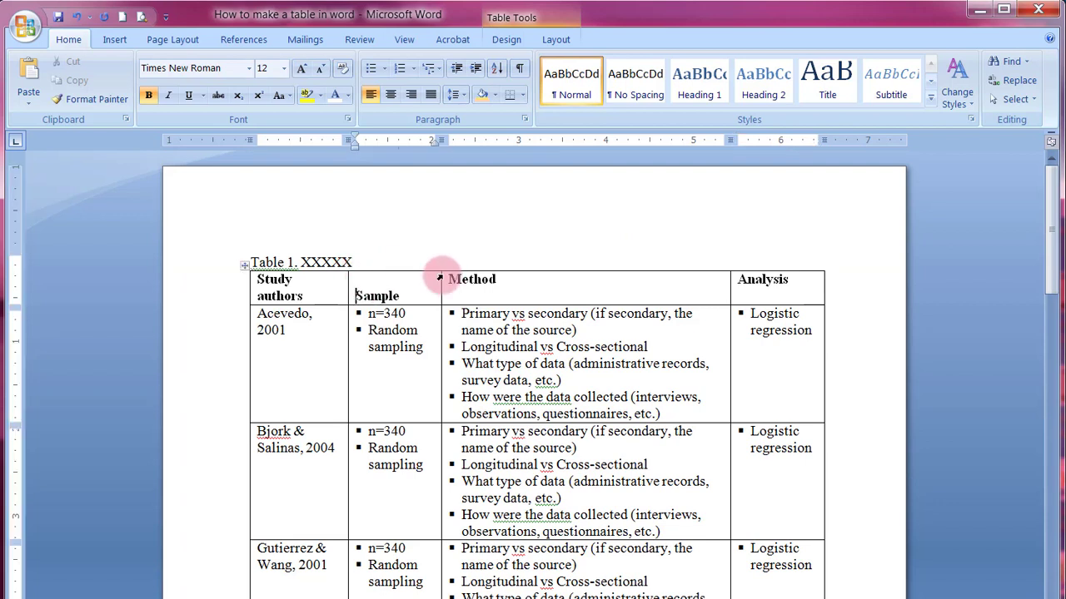
pyautogui.click(447, 279)
pyautogui.press('Return')
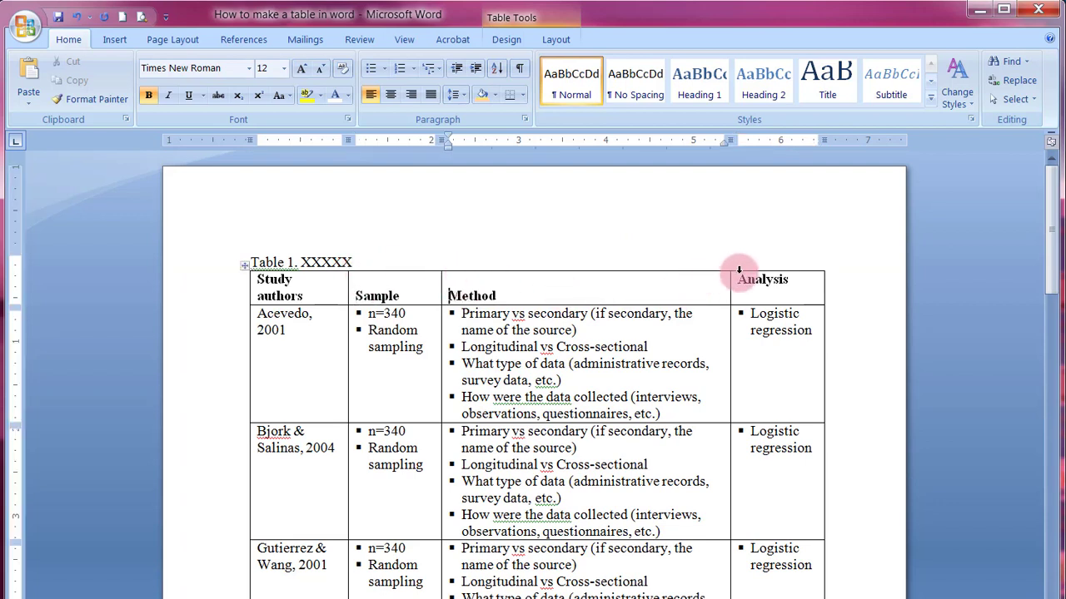
pyautogui.click(738, 280)
pyautogui.press('Return')
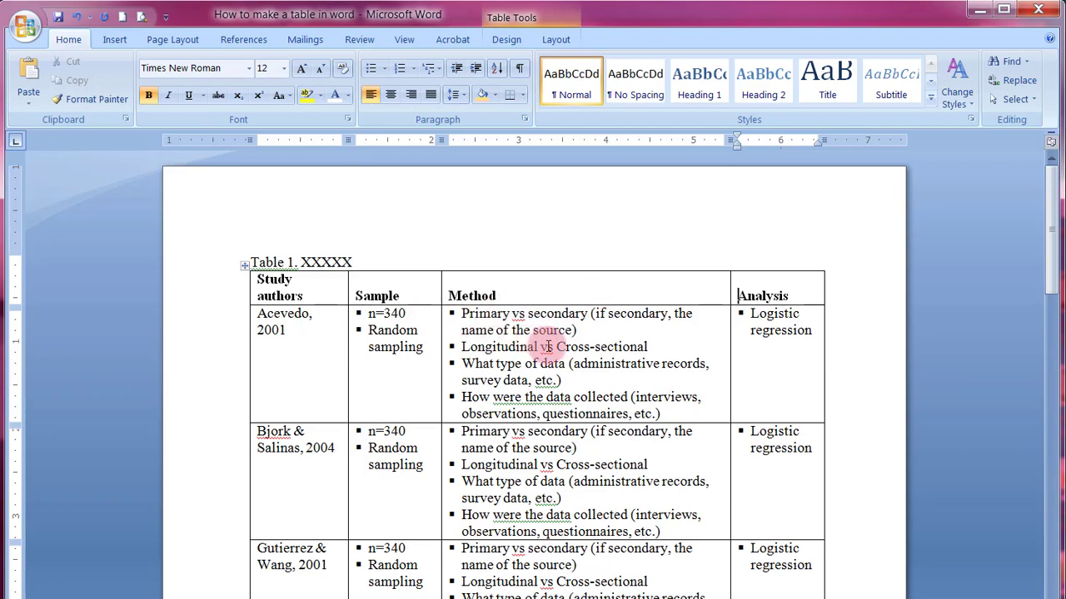
# - Change the second page's caption to "Table 1 continued. XXXXXX"
pyautogui.scroll(-15, 549, 346)
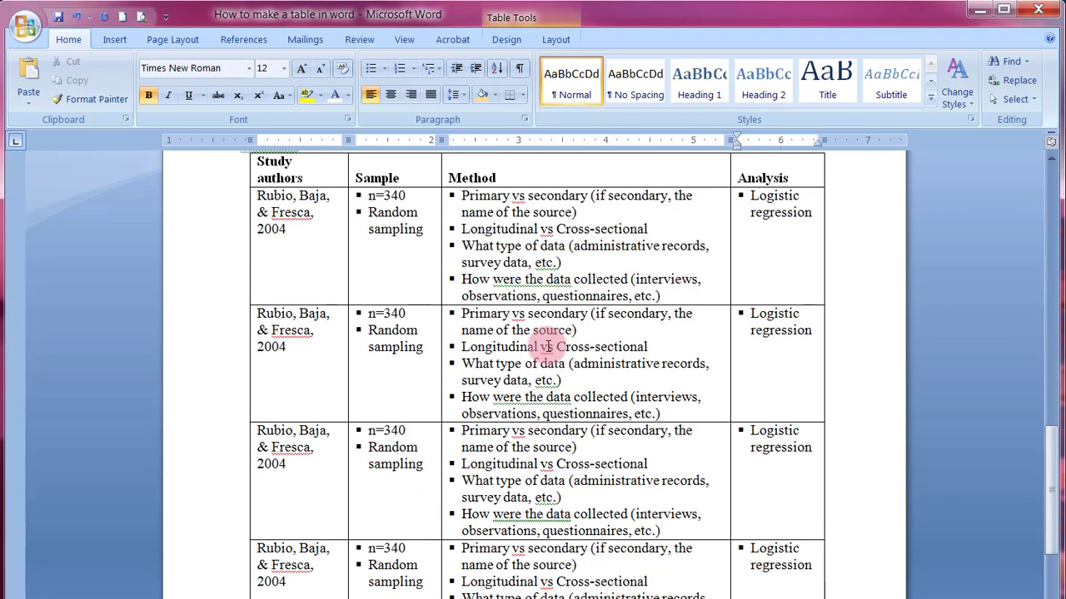
pyautogui.scroll(3, 548, 346)
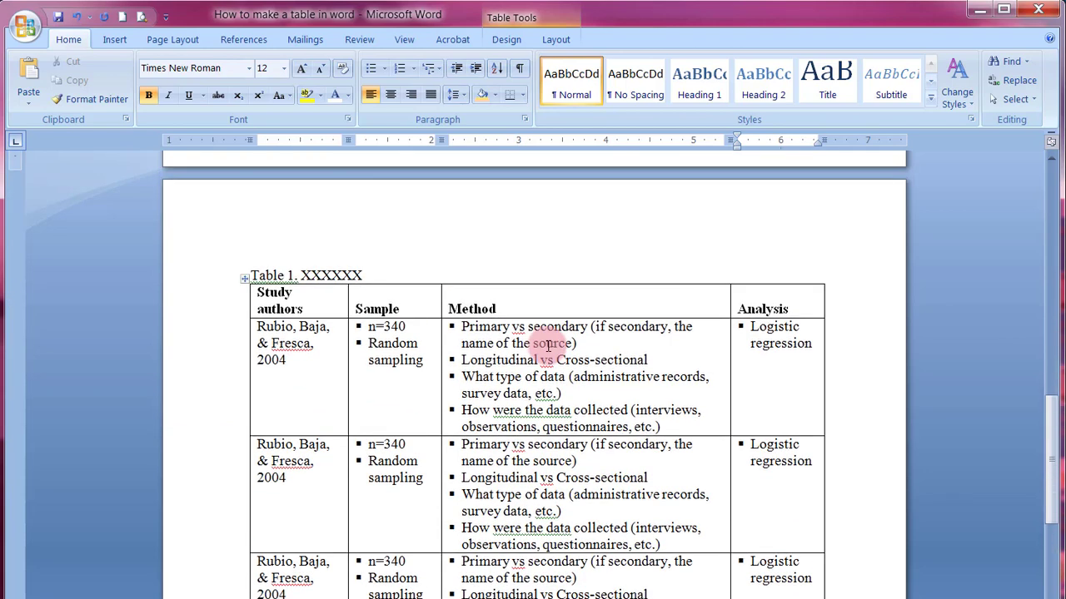
pyautogui.scroll(4, 548, 346)
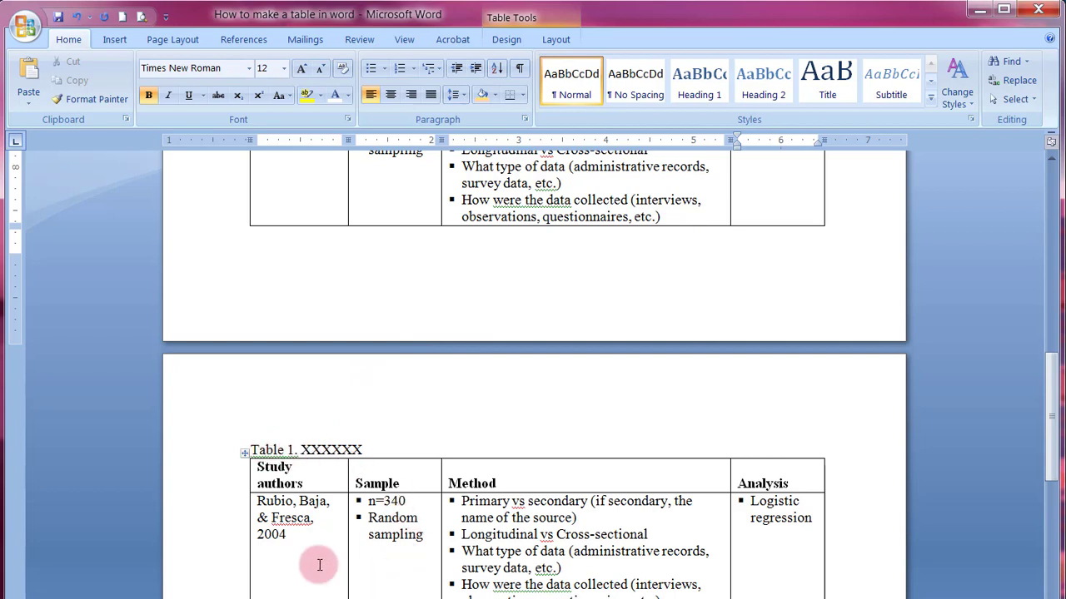
pyautogui.click(508, 509)
pyautogui.click(507, 201)
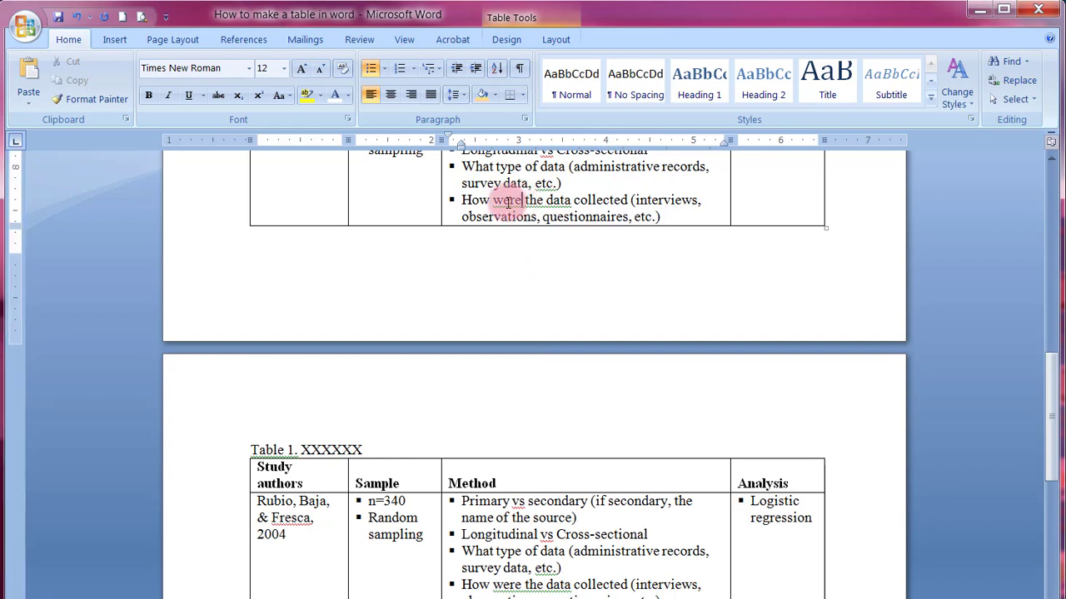
pyautogui.click(293, 450)
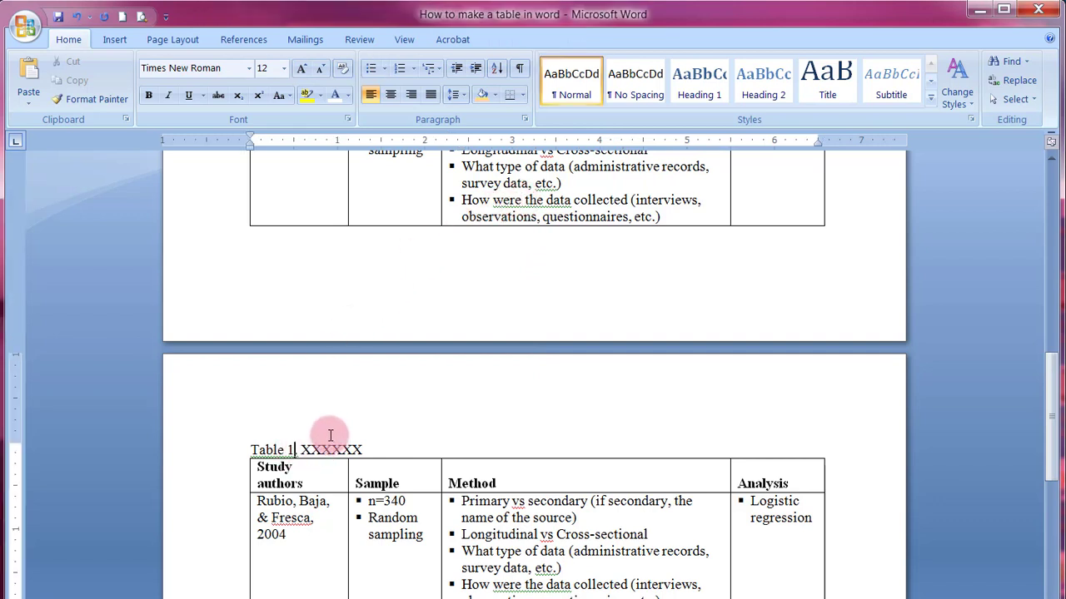
pyautogui.write('continued')
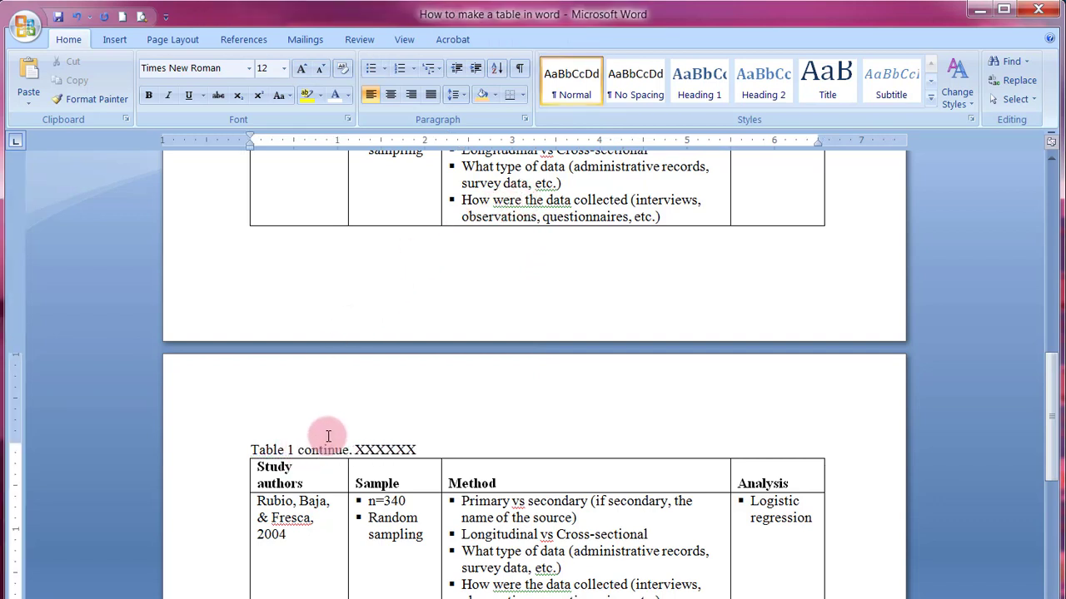
pyautogui.click(421, 480)
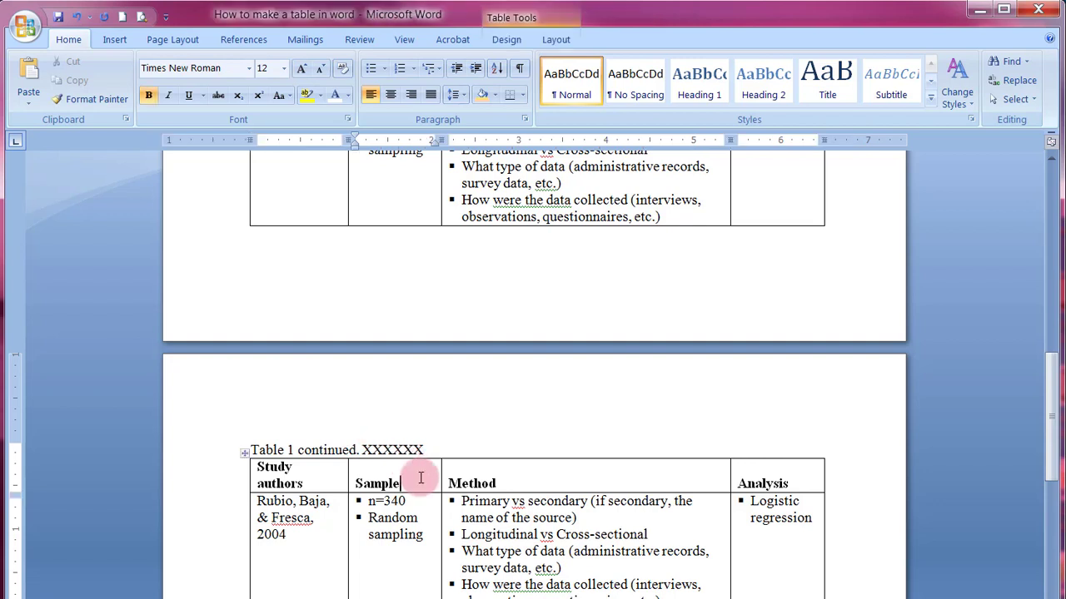
# - Try to replace the period after "continued" in the second page's caption with a comma
pyautogui.doubleClick(326, 451)
pyautogui.moveTo(338, 458); pyautogui.dragTo(360, 455)
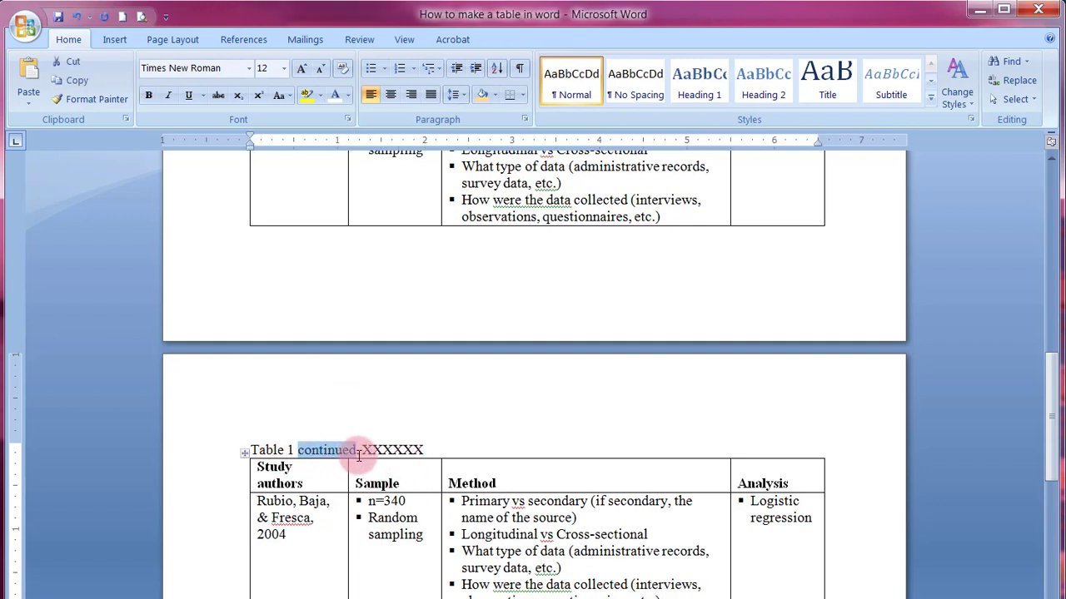
pyautogui.click(359, 454)
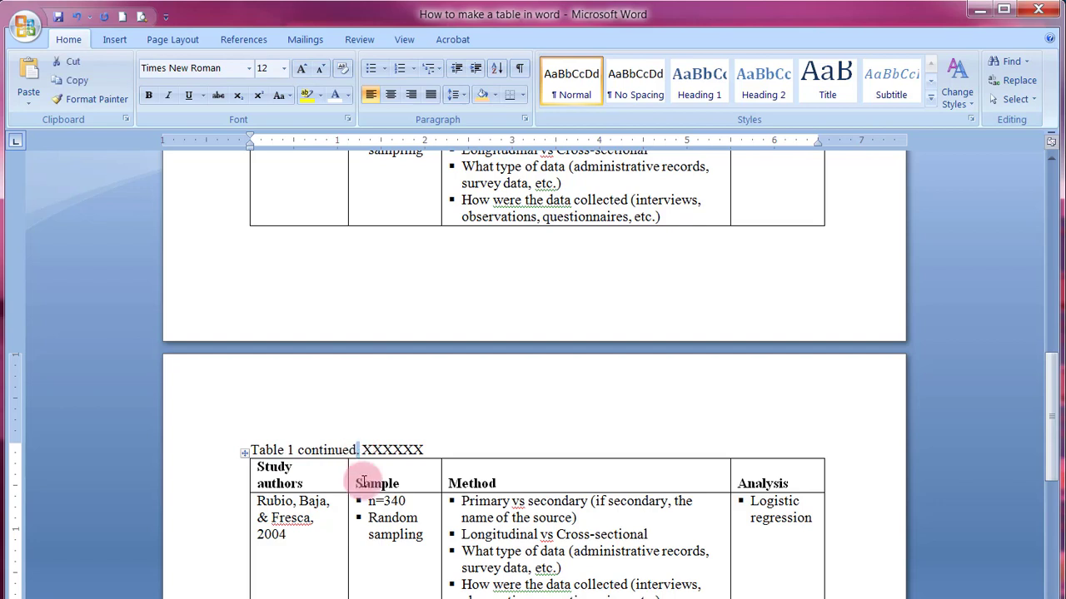
pyautogui.doubleClick(362, 452)
pyautogui.write(',')
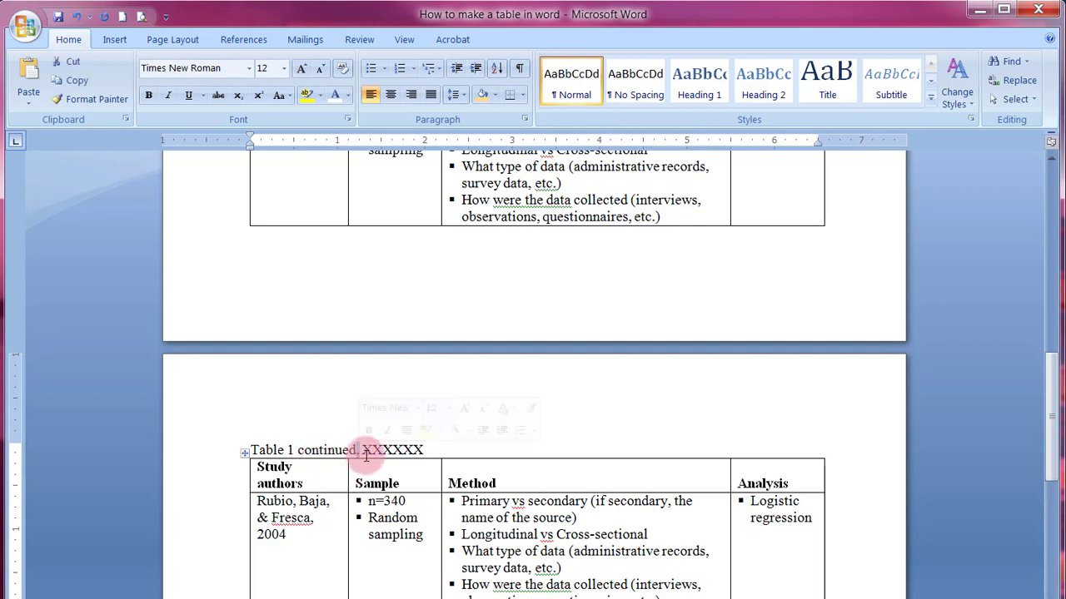
pyautogui.hotkey('ctrl', 'z')
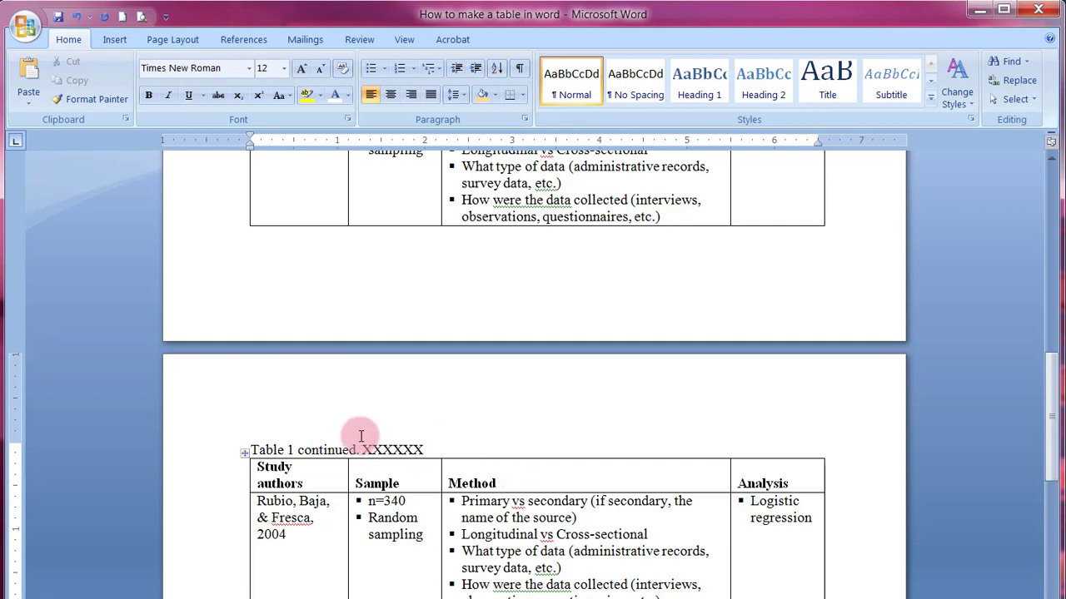
pyautogui.doubleClick(377, 449)
pyautogui.scroll(15, 377, 450)
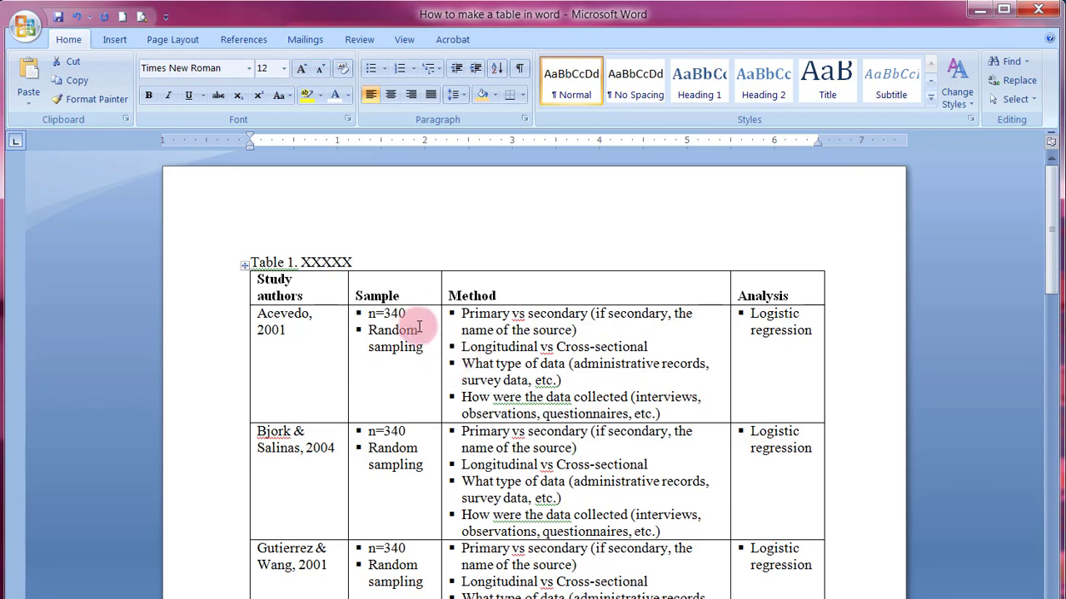
pyautogui.click(510, 334)
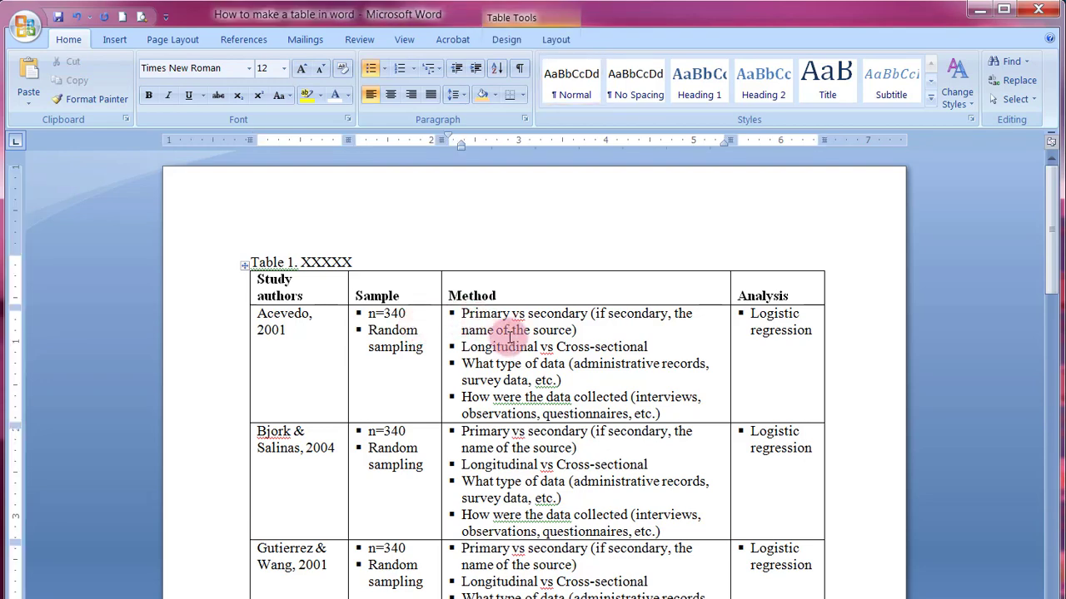
pyautogui.scroll(-10, 509, 336)
pyautogui.scroll(10, 510, 336)
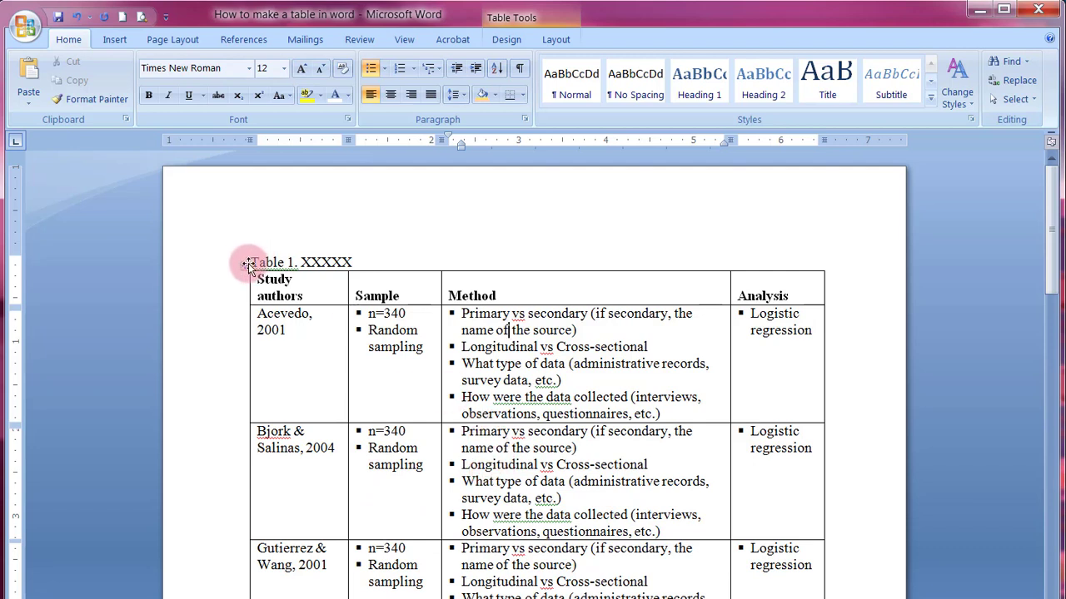
pyautogui.click(405, 348)
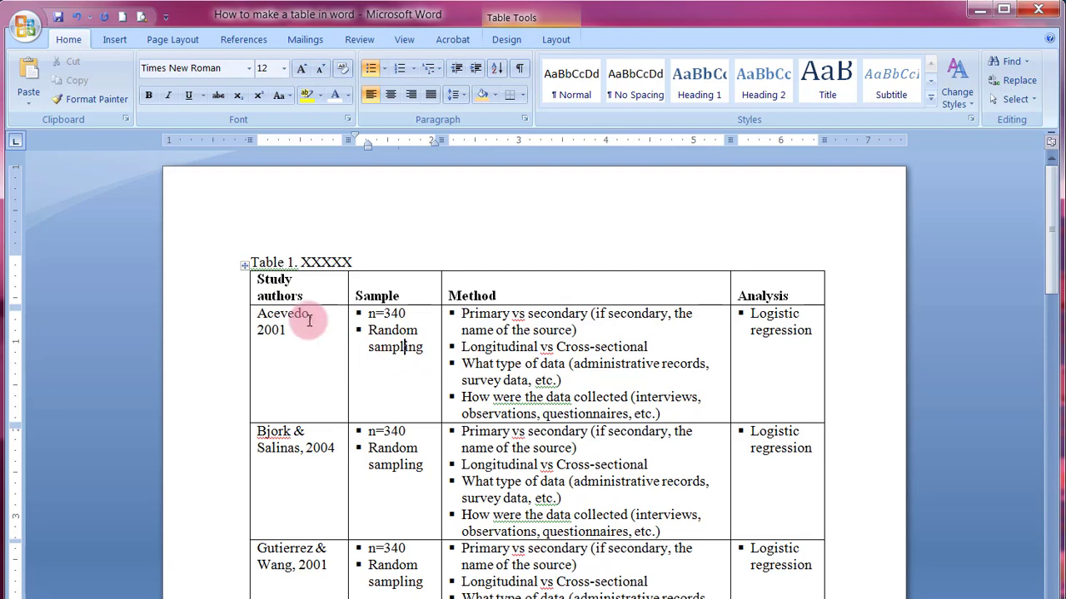
# - Remove all borders from the entire first table using the No Border option
pyautogui.click(242, 265)
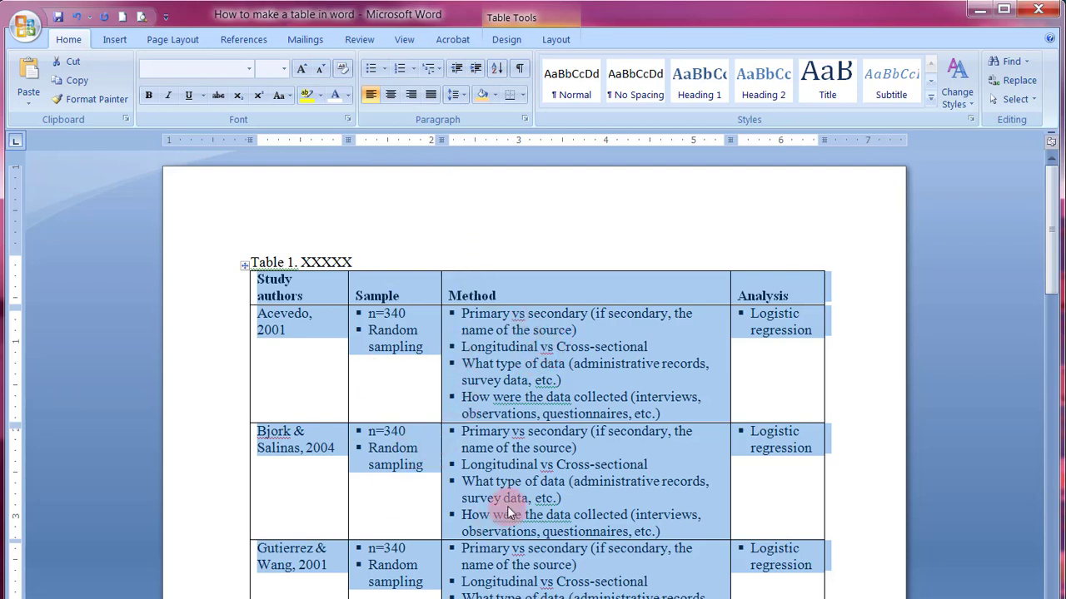
pyautogui.click(513, 23)
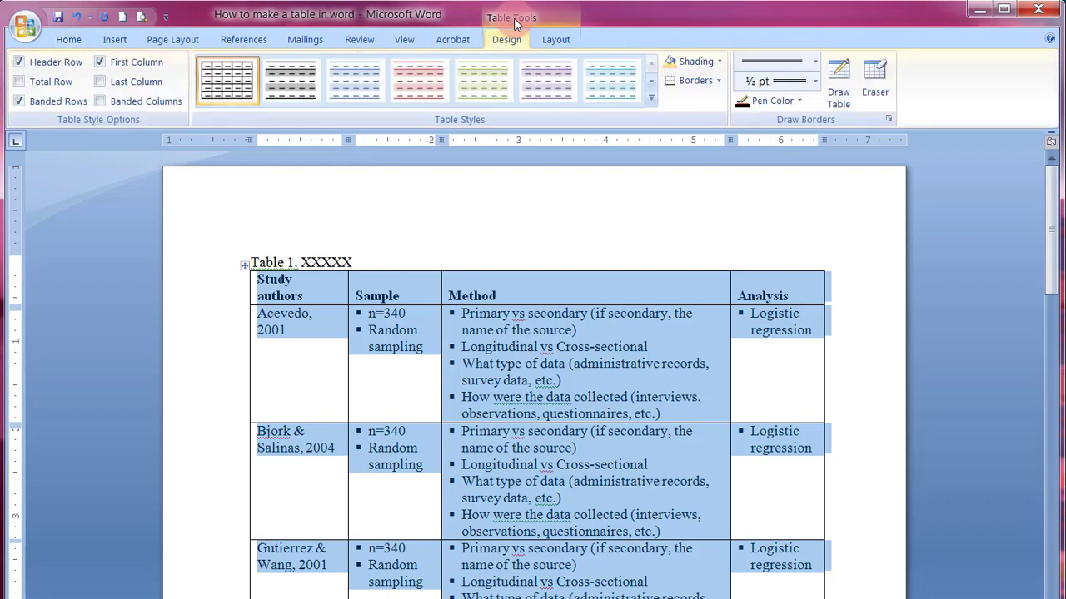
pyautogui.click(652, 102)
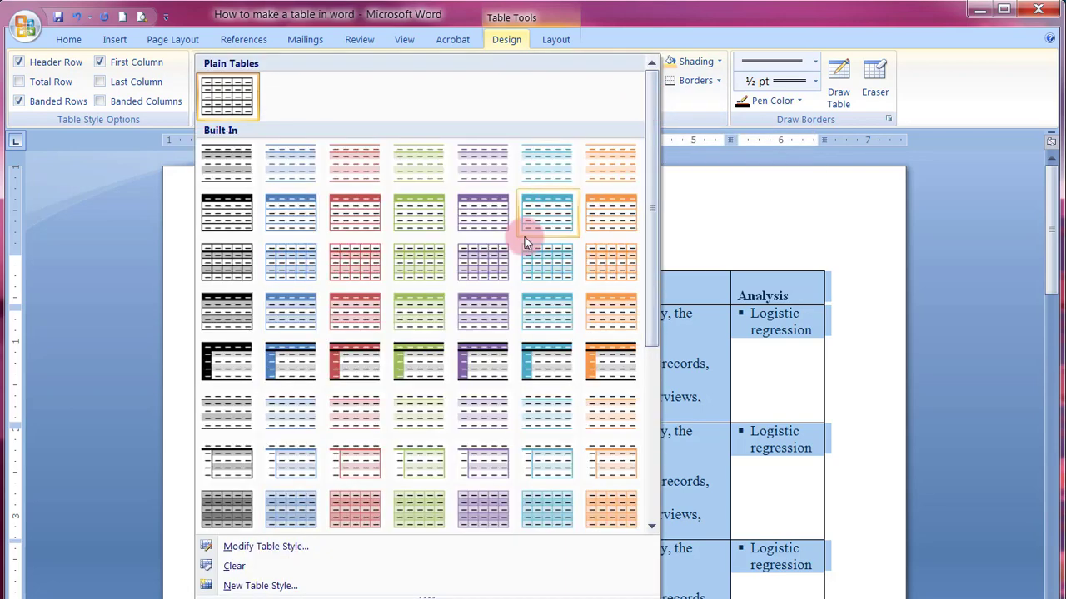
pyautogui.click(688, 96)
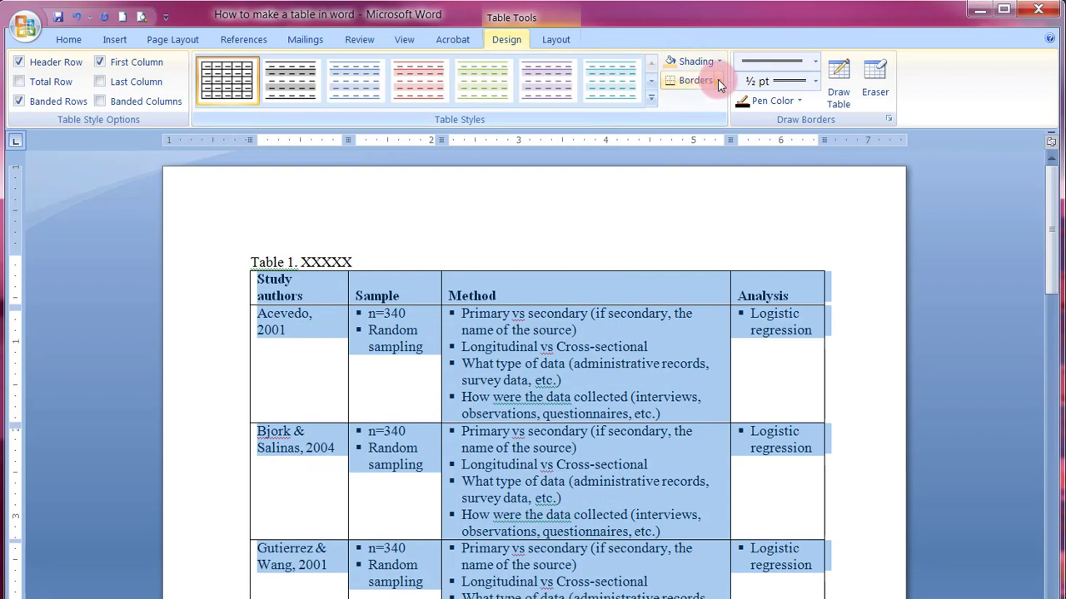
pyautogui.click(717, 80)
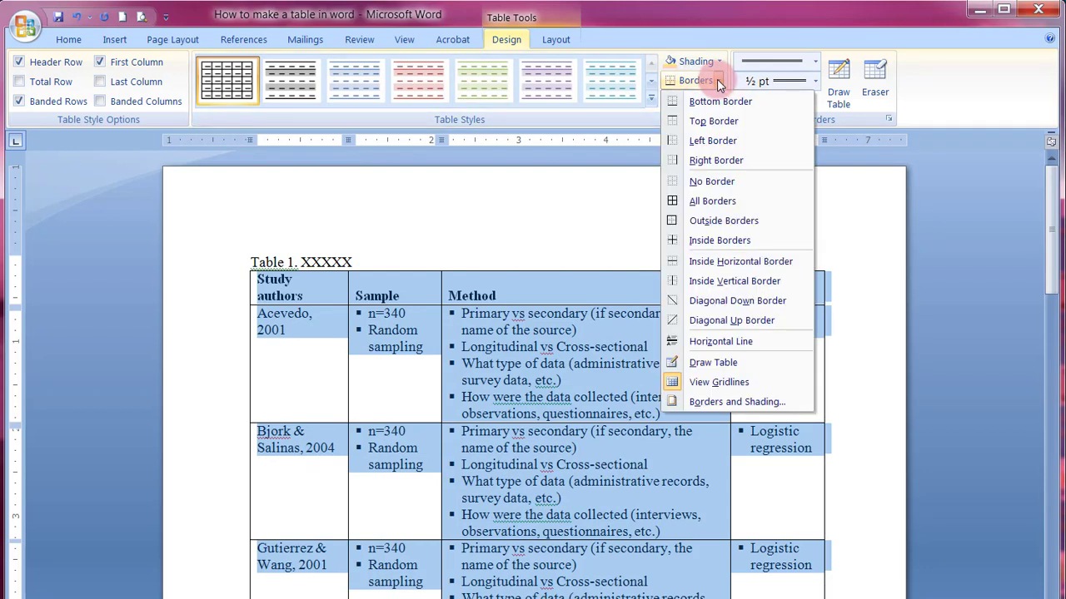
pyautogui.click(709, 181)
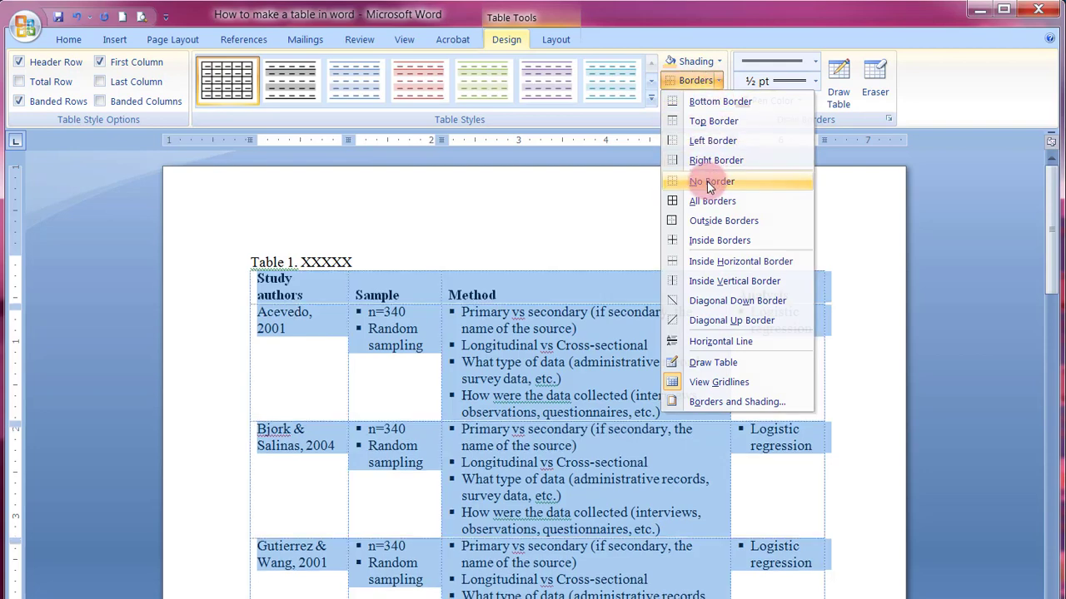
pyautogui.click(583, 372)
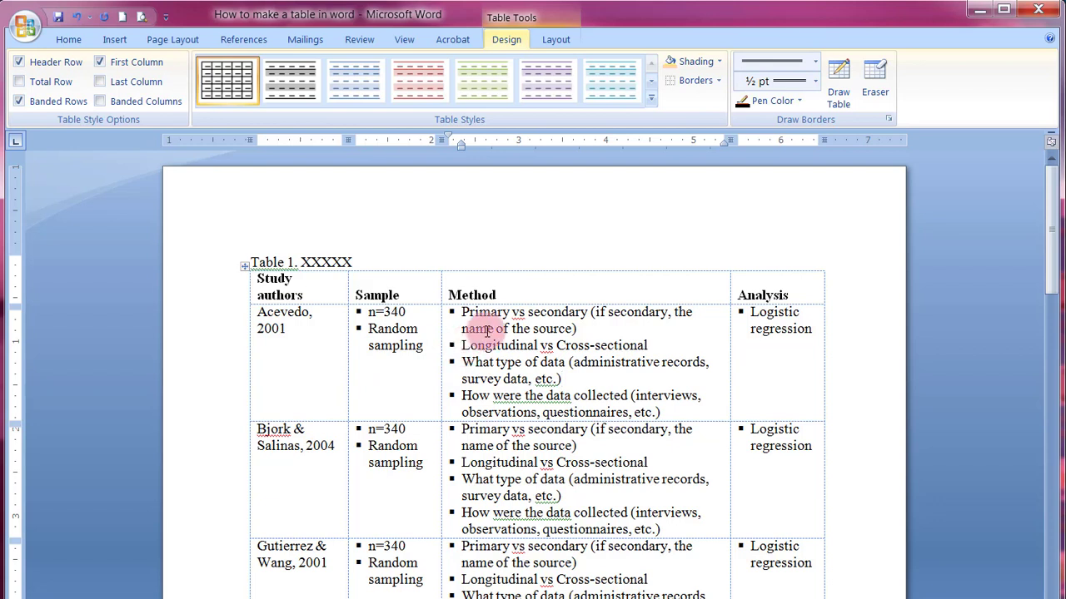
# - Add a single-line bottom border beneath the header row of the first page's table
pyautogui.click(213, 286)
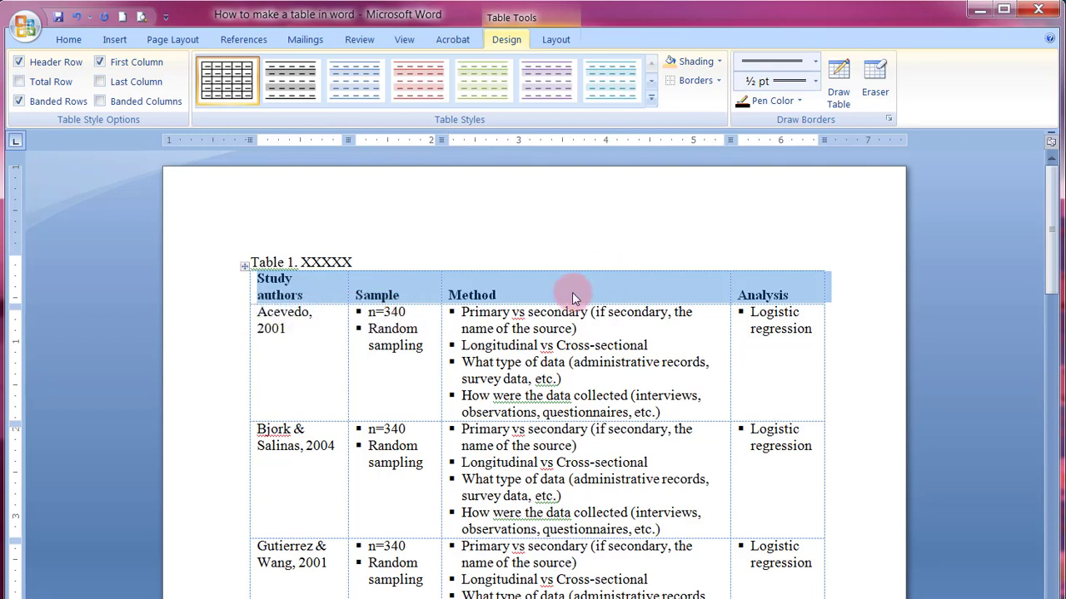
pyautogui.click(815, 62)
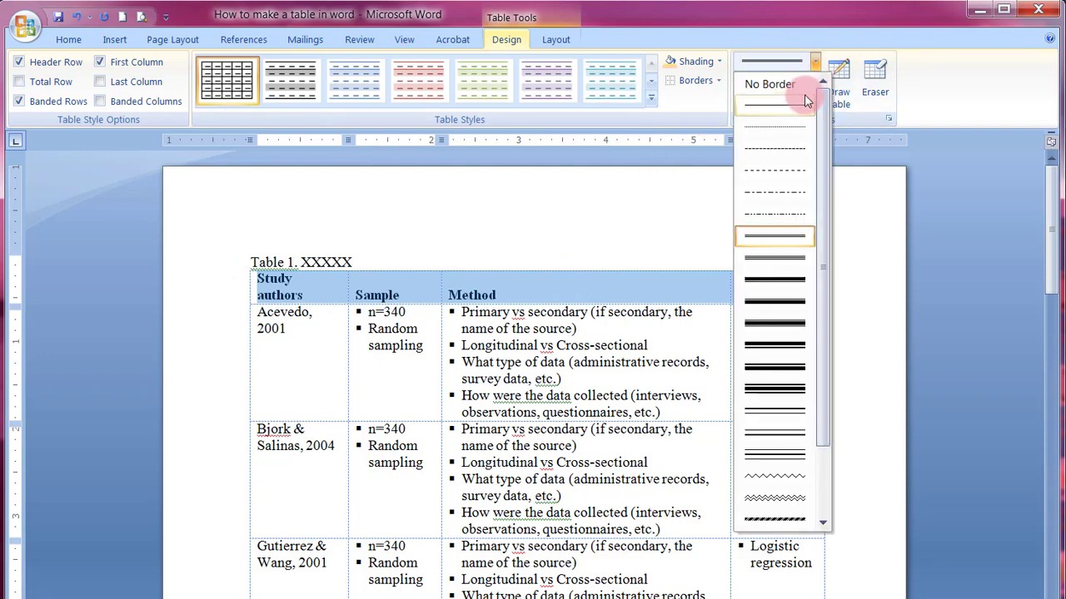
pyautogui.click(815, 56)
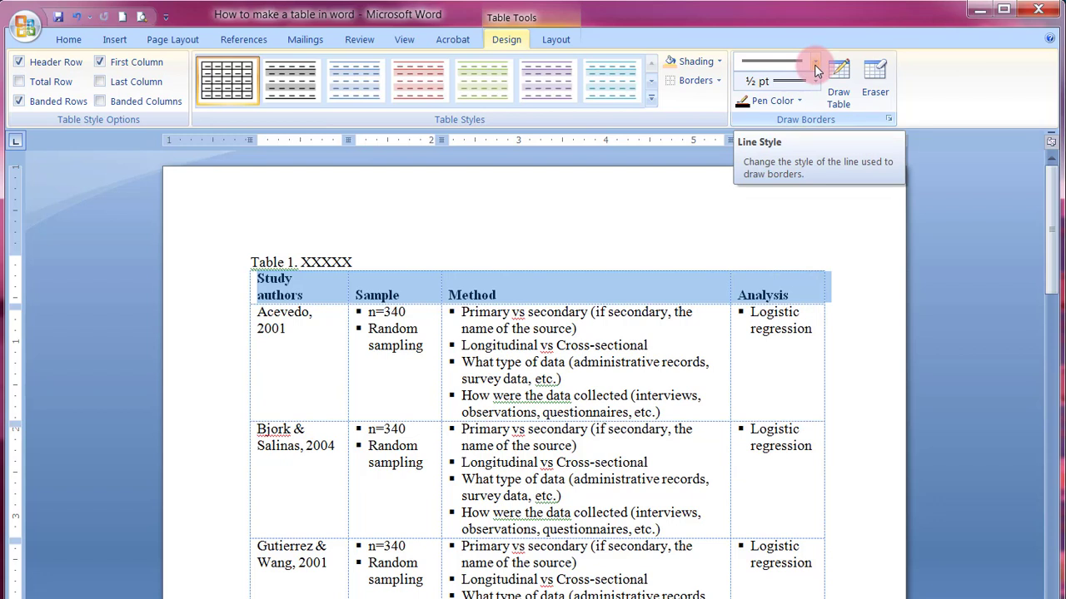
pyautogui.click(816, 67)
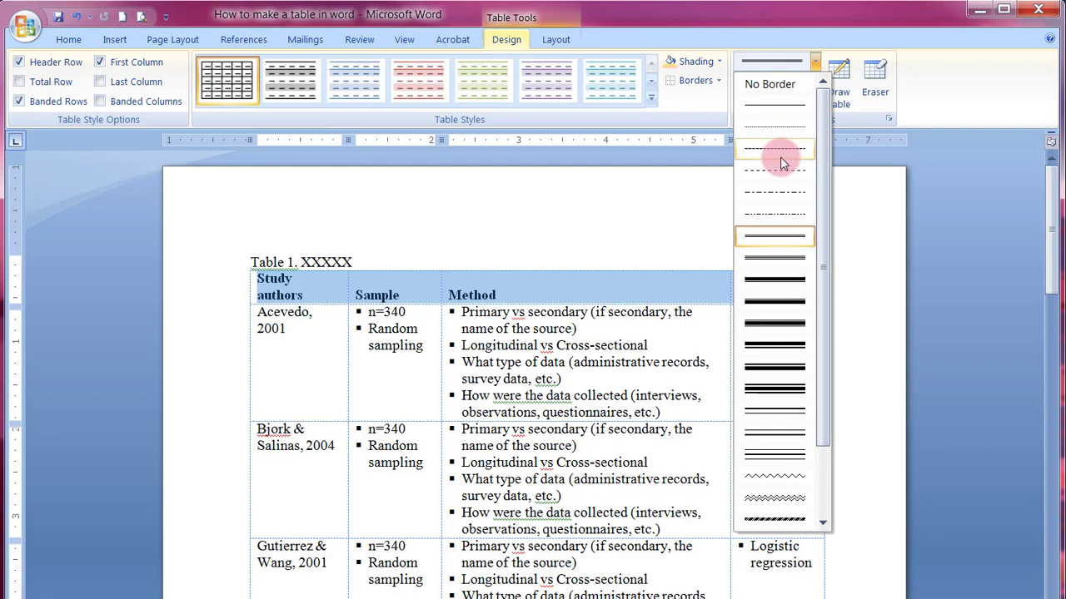
pyautogui.click(775, 106)
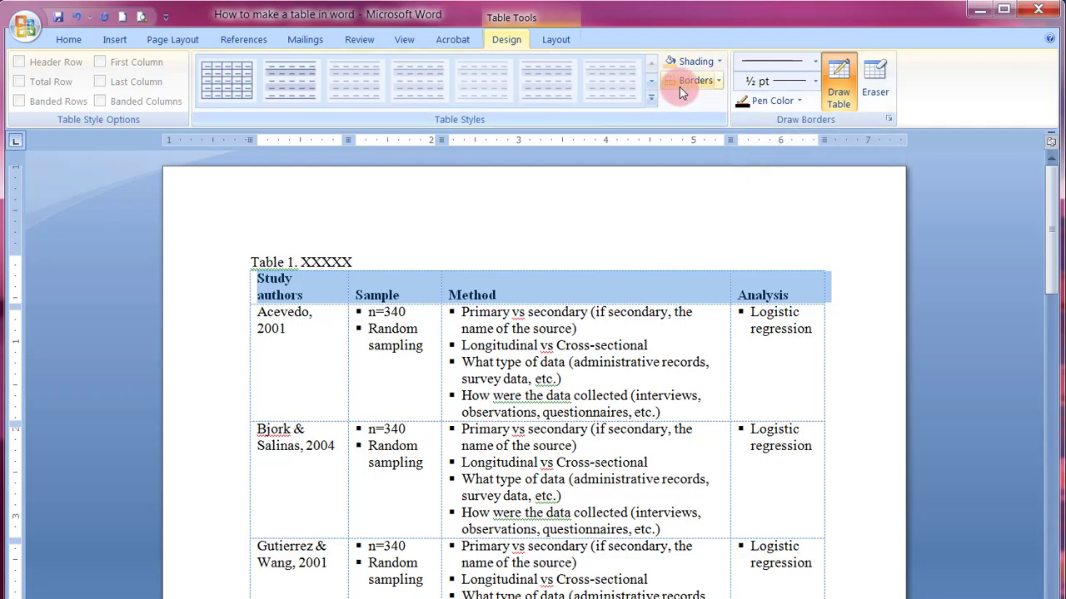
pyautogui.click(721, 81)
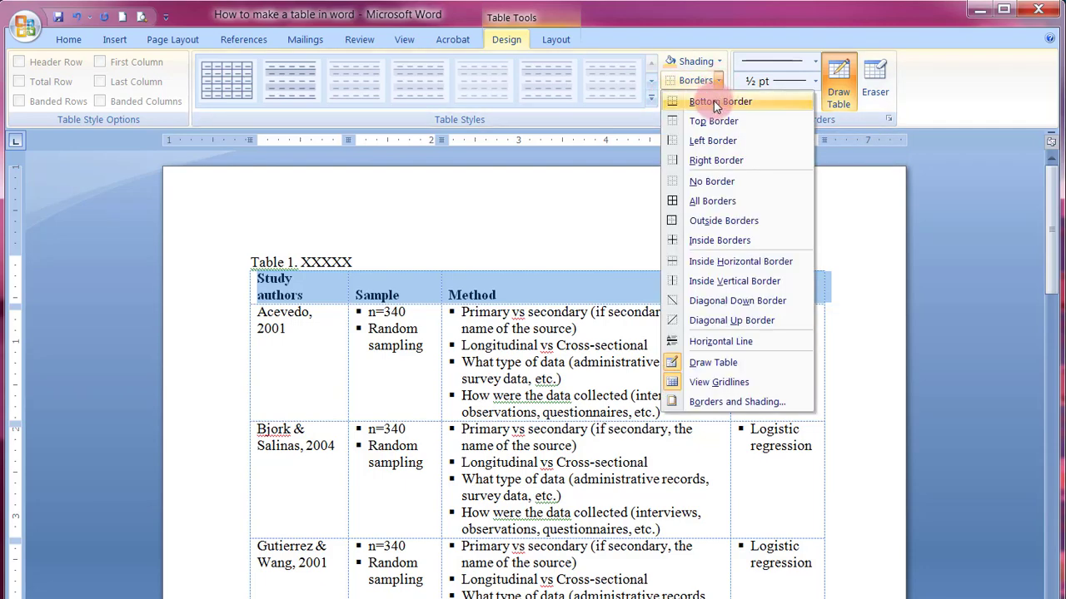
pyautogui.click(711, 104)
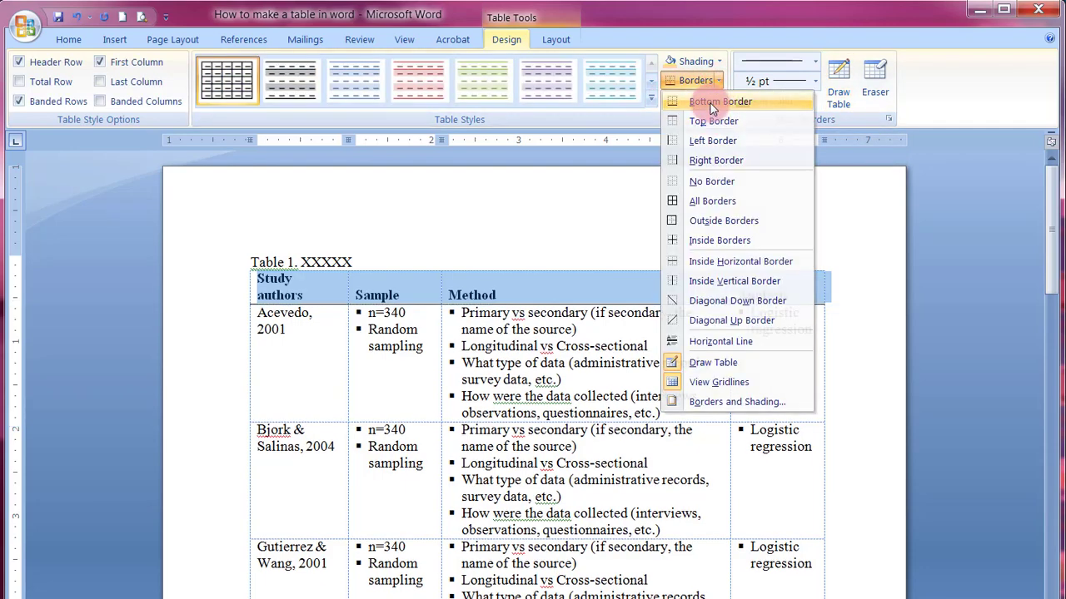
pyautogui.click(839, 83)
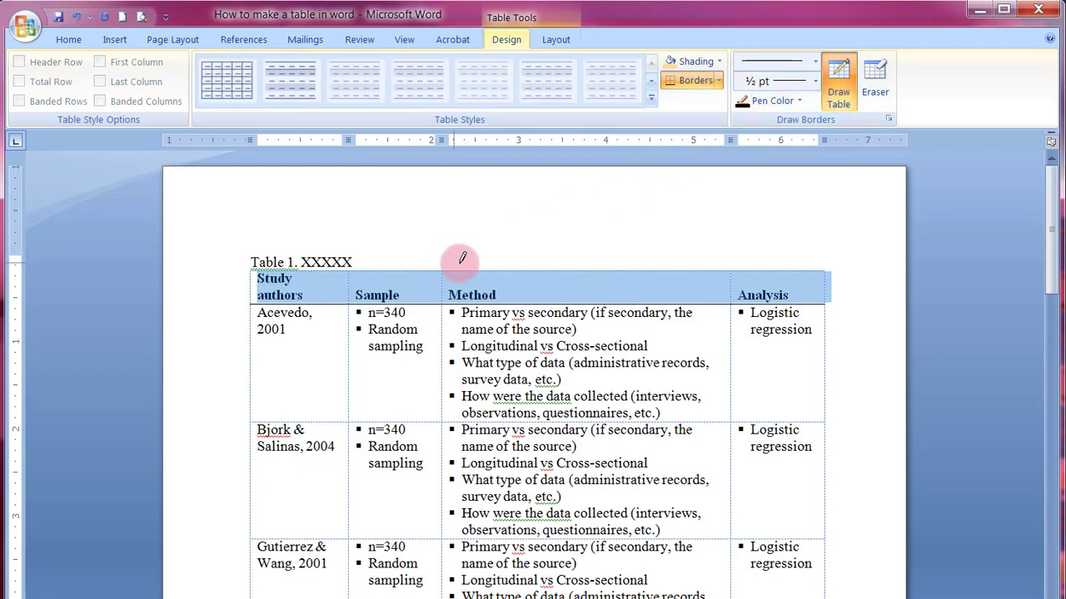
pyautogui.click(836, 110)
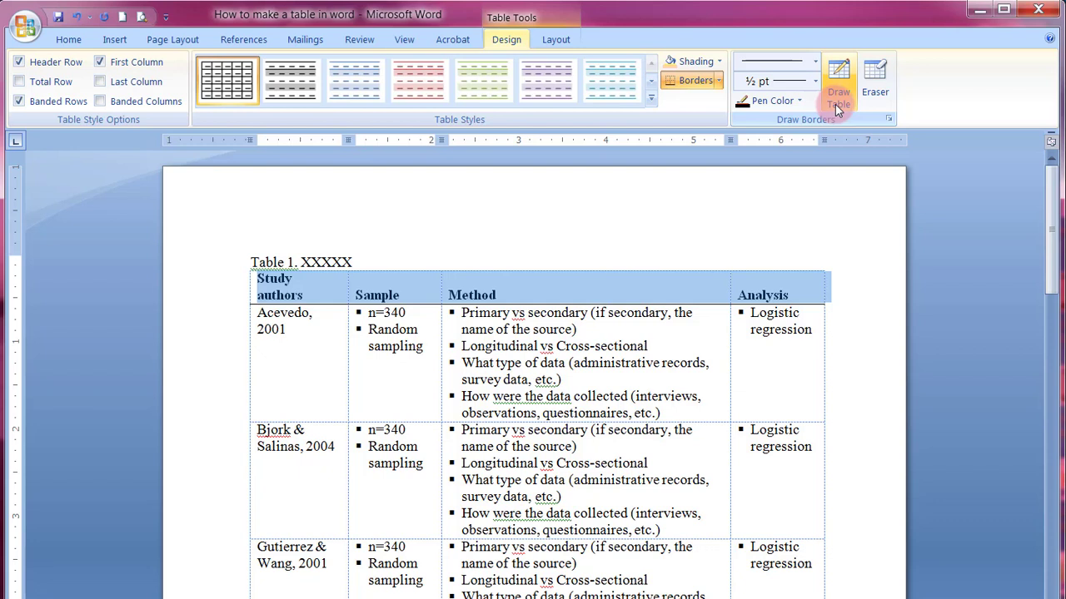
pyautogui.click(688, 87)
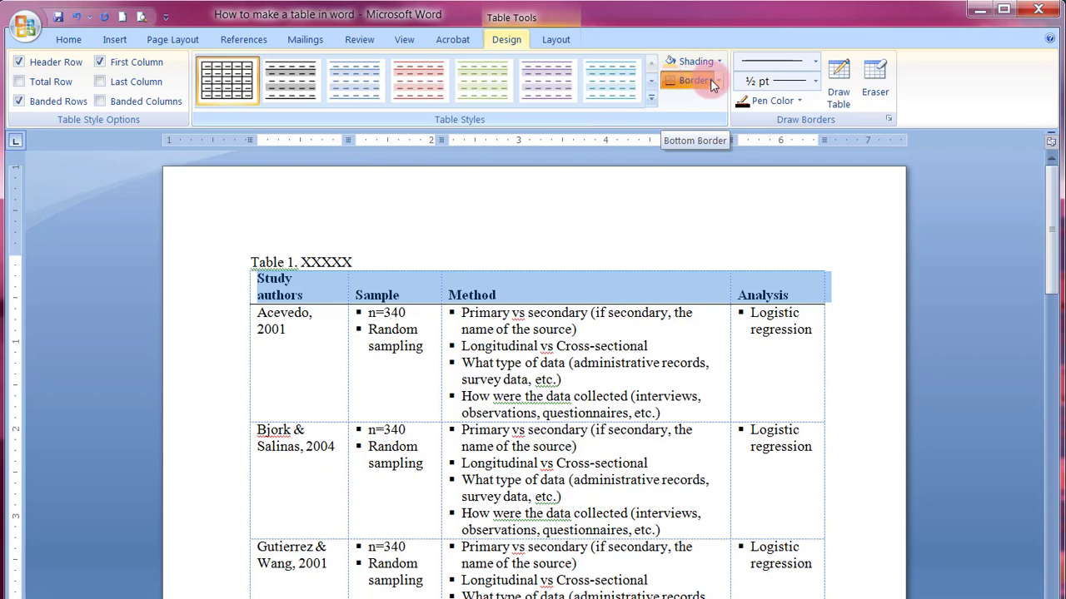
pyautogui.click(815, 65)
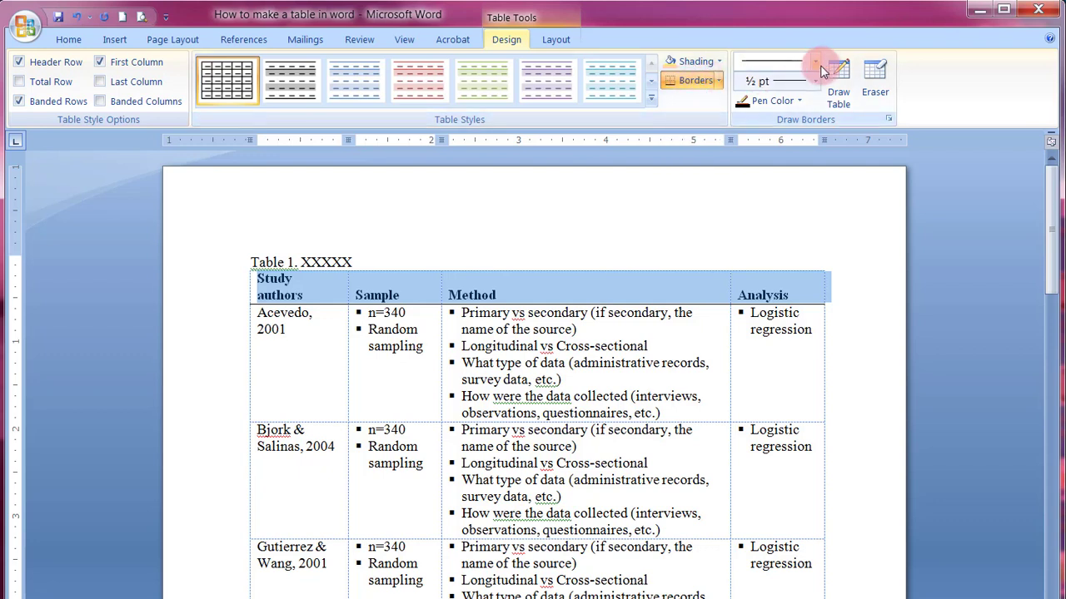
pyautogui.click(689, 87)
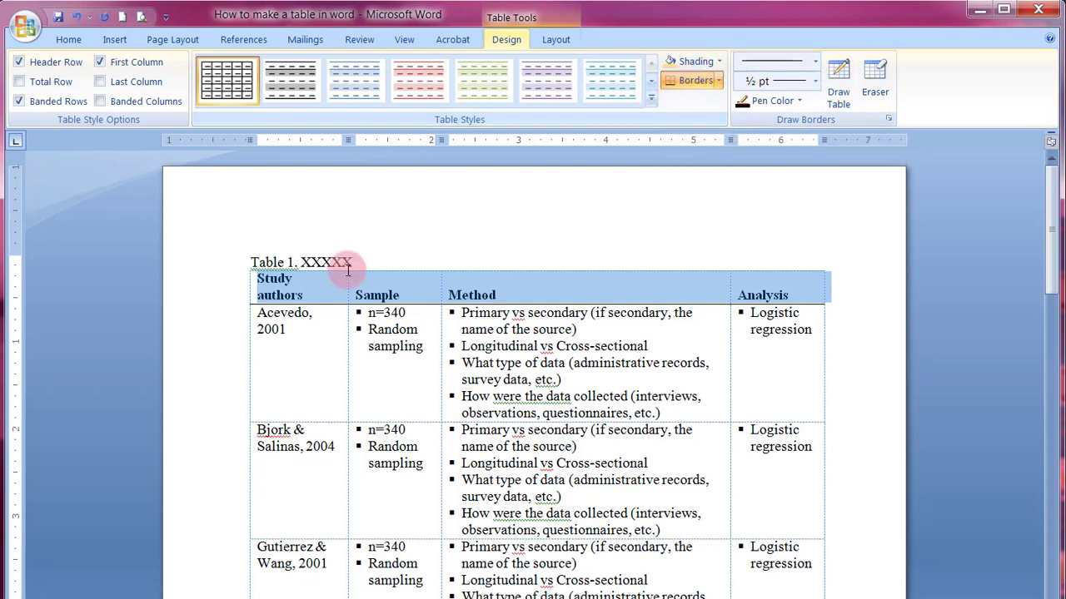
# - Remove all borders from the entire table on the second page using the No Border option
pyautogui.scroll(-10, 435, 302)
pyautogui.scroll(-8, 436, 302)
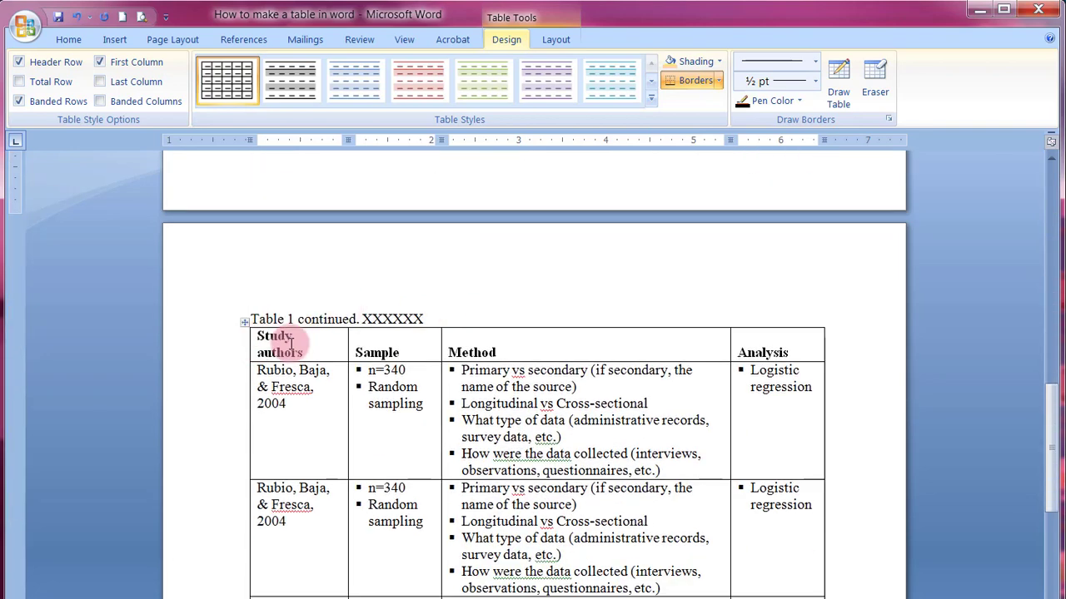
pyautogui.click(244, 327)
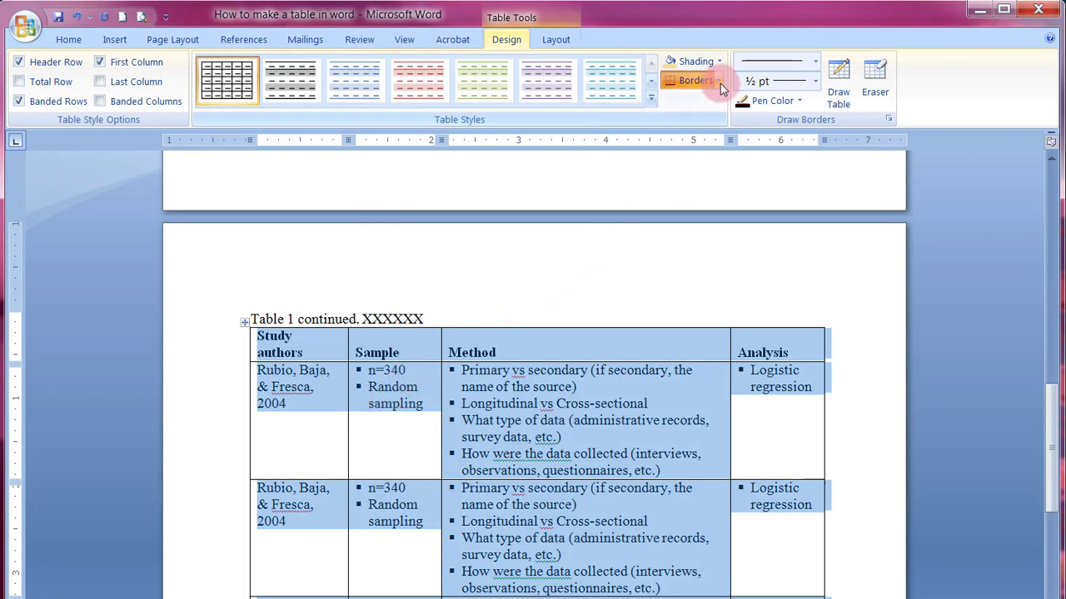
pyautogui.click(718, 80)
pyautogui.click(699, 181)
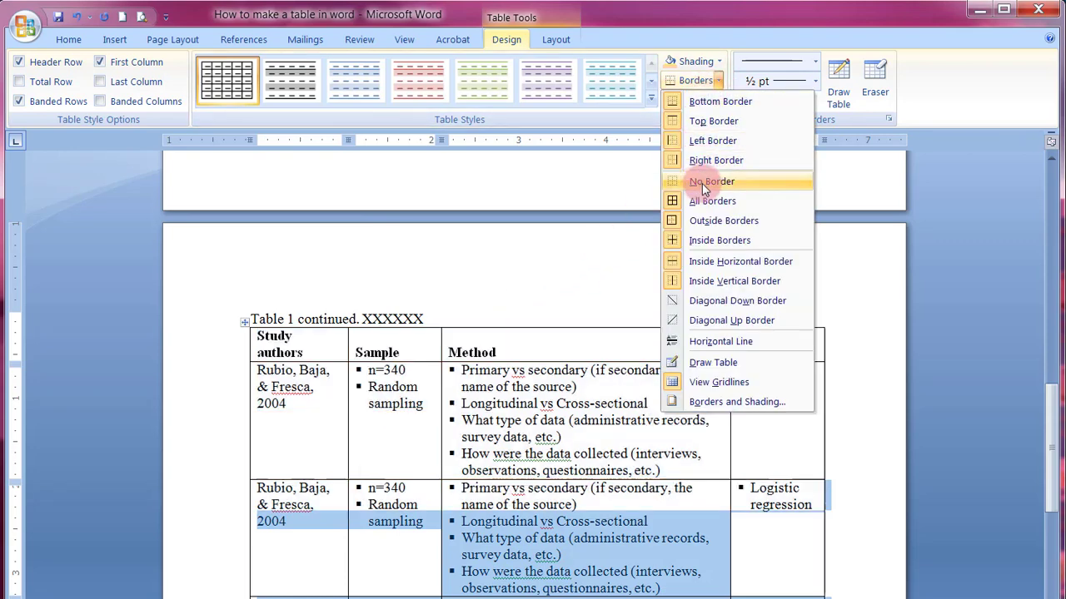
# - Add a single-line bottom border beneath the header row of the second page's table
pyautogui.click(195, 354)
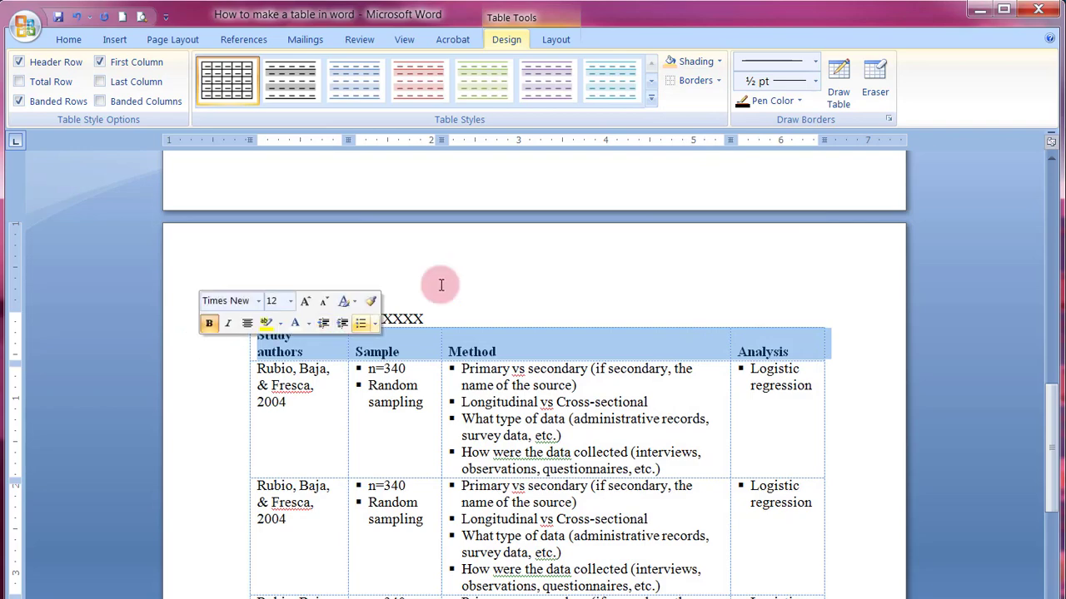
pyautogui.click(719, 81)
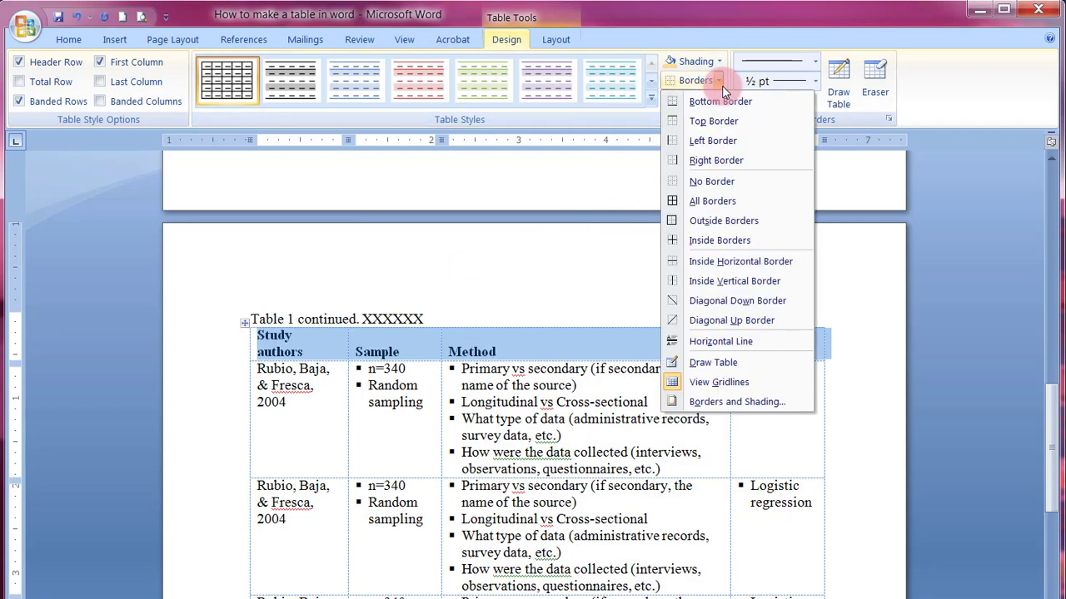
pyautogui.click(721, 102)
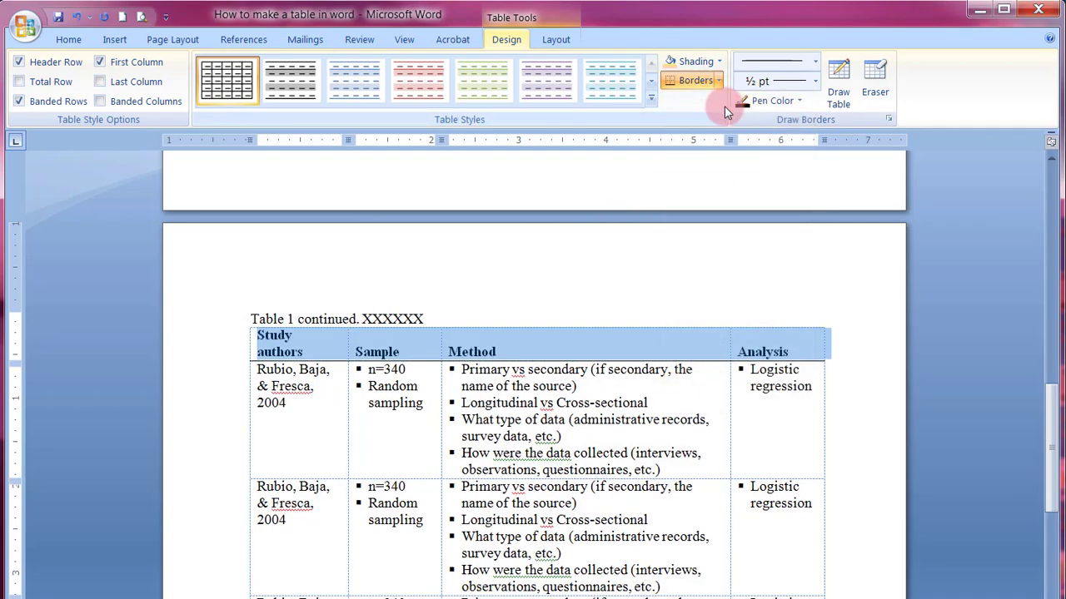
pyautogui.click(553, 386)
# - Add a double-line top border above the header row of the first page's table
pyautogui.scroll(15, 563, 405)
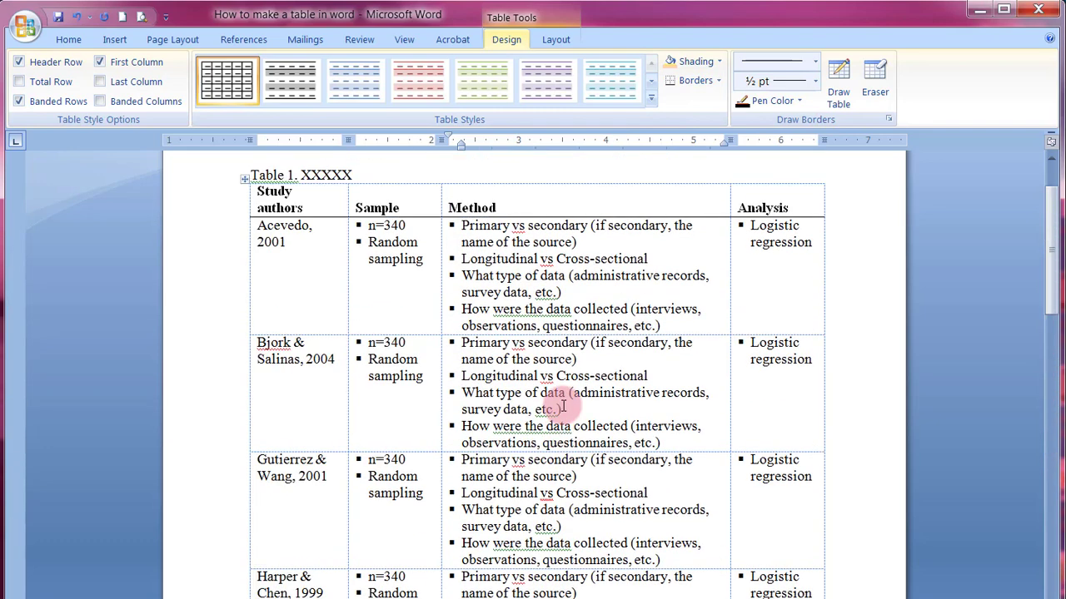
pyautogui.click(221, 292)
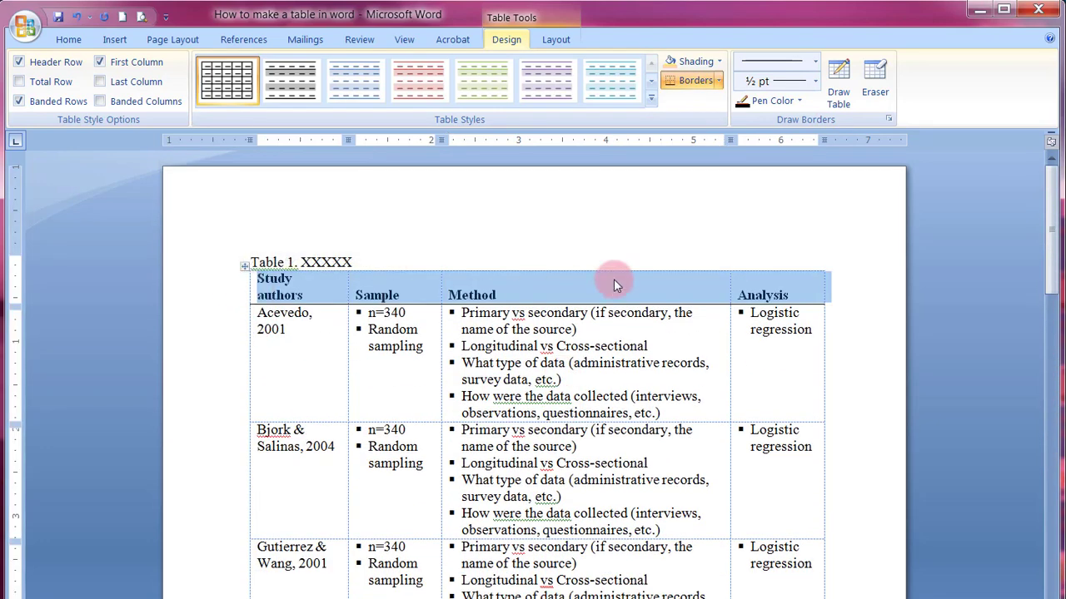
pyautogui.click(803, 65)
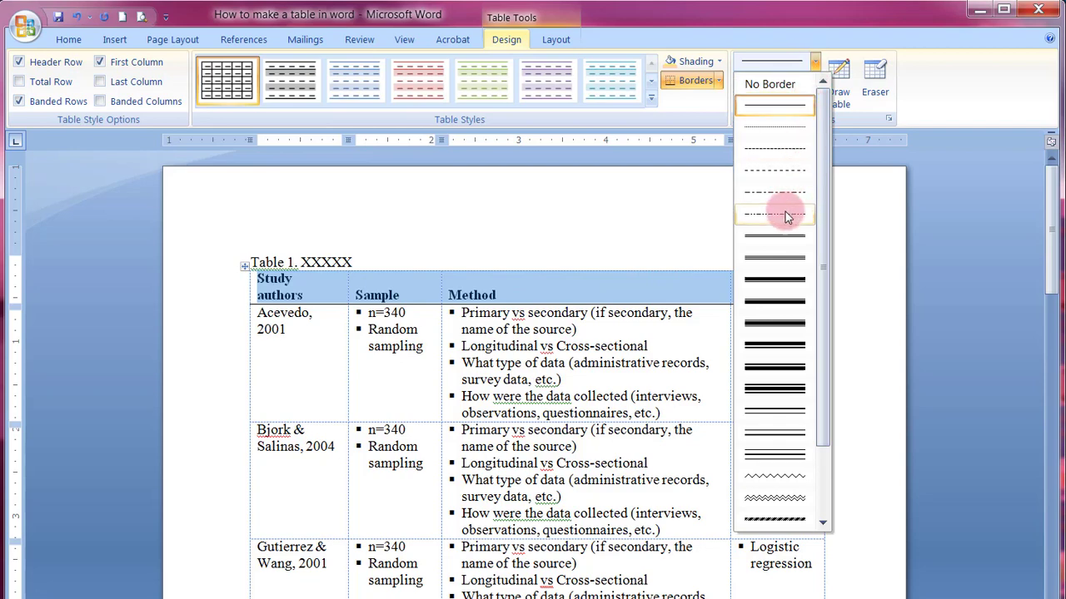
pyautogui.click(769, 240)
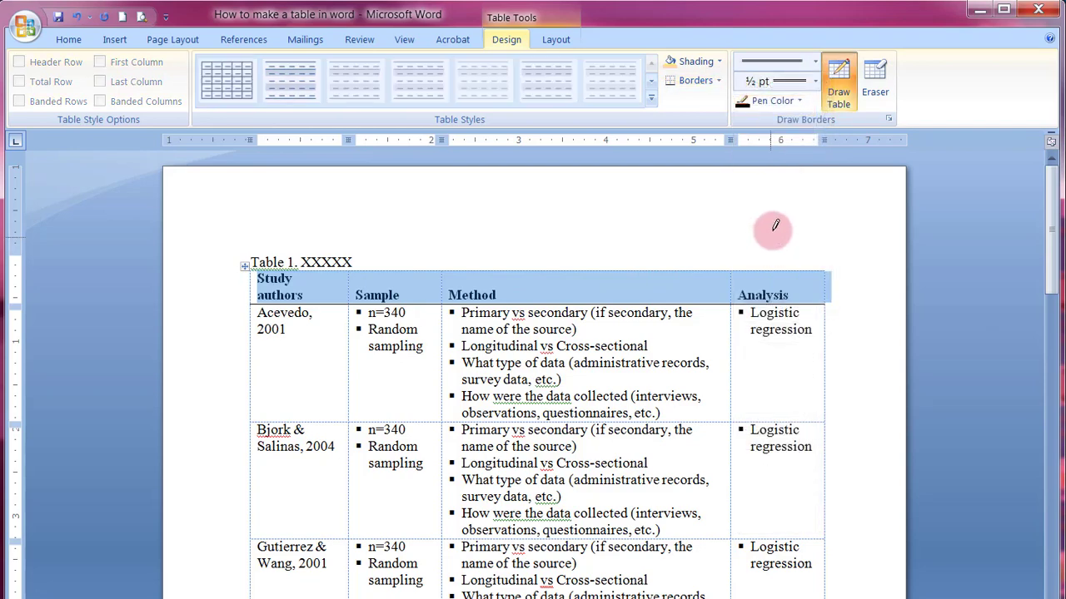
pyautogui.click(718, 82)
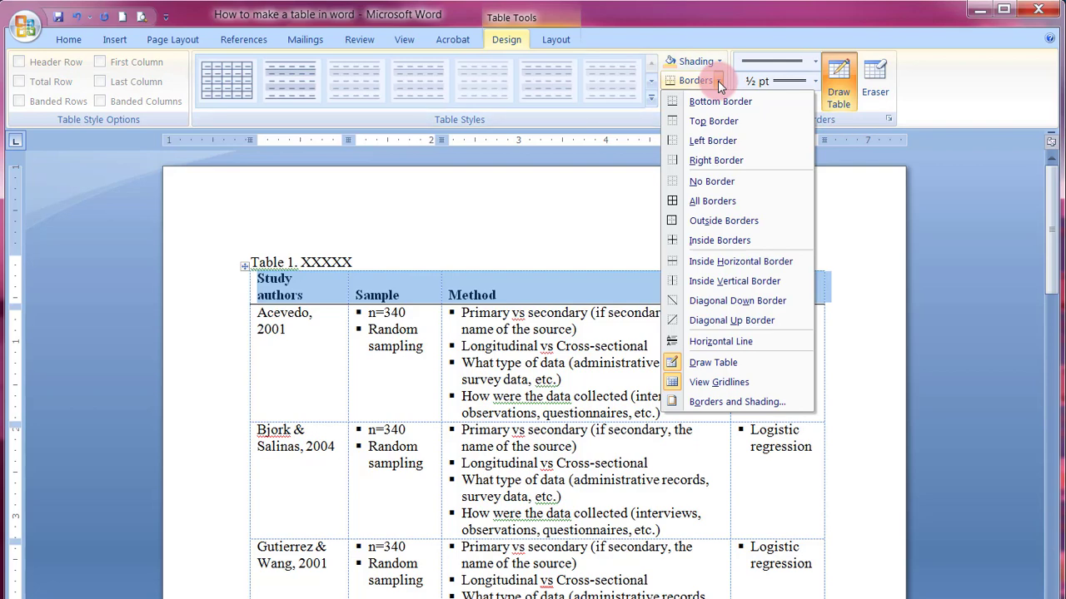
pyautogui.click(687, 124)
pyautogui.click(618, 223)
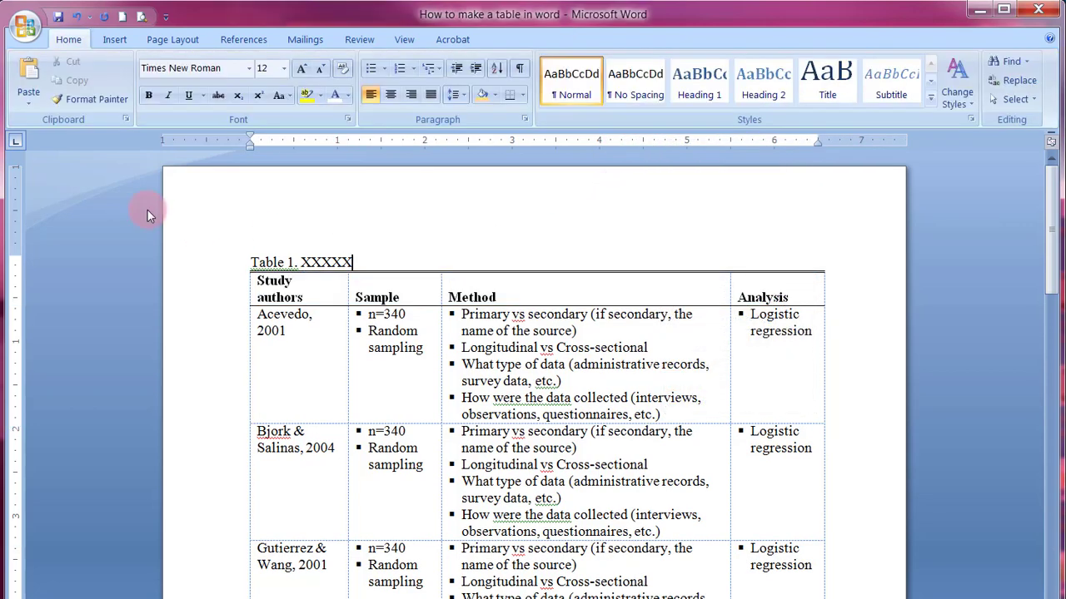
# - Add a double-line bottom border beneath the last row of the first page's table
pyautogui.scroll(-10, 245, 243)
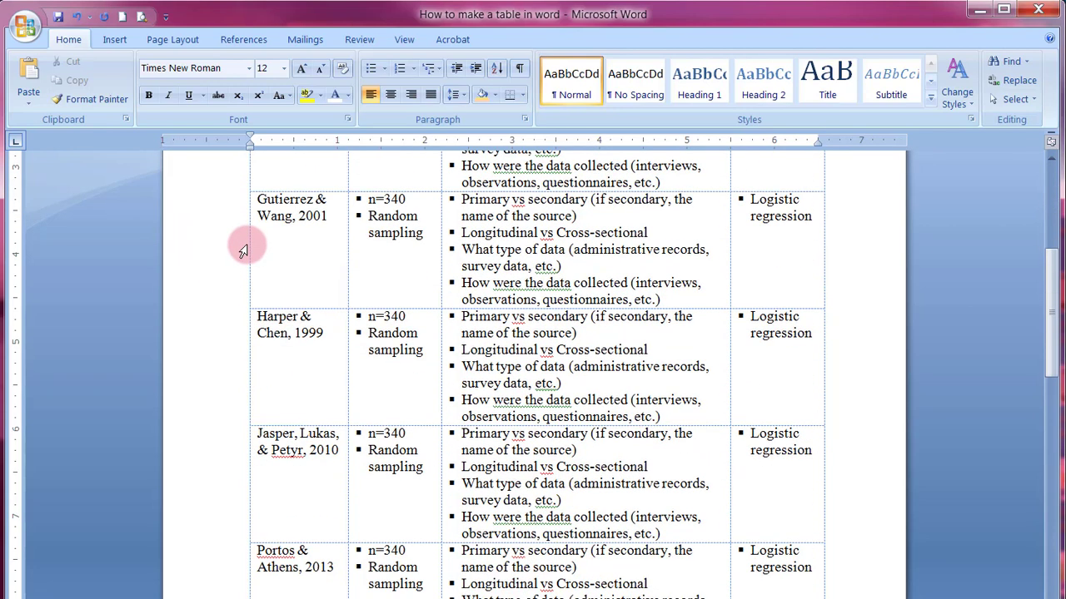
pyautogui.click(212, 405)
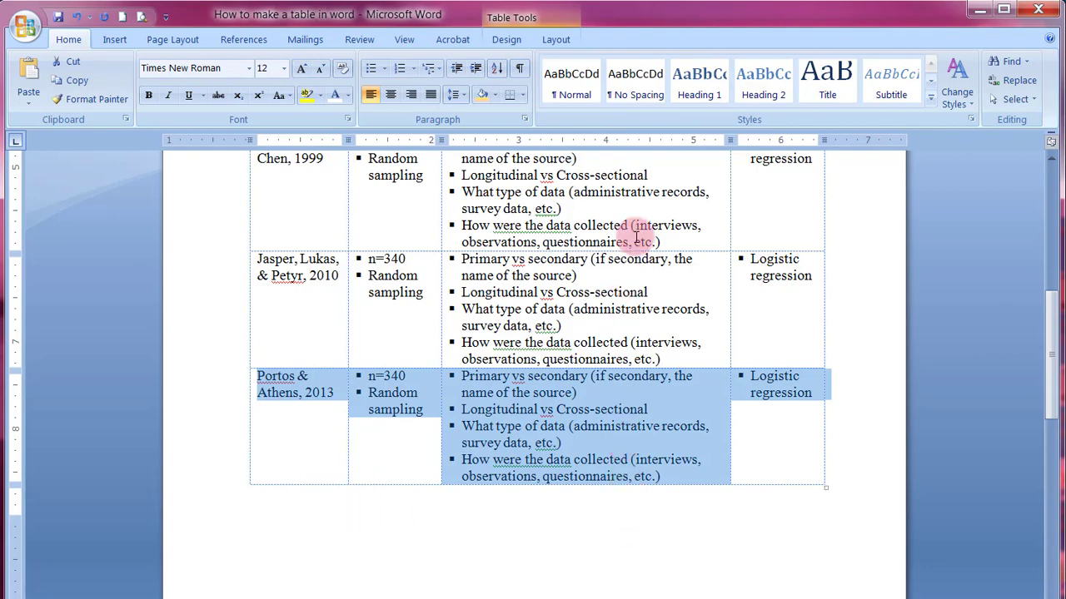
pyautogui.click(506, 38)
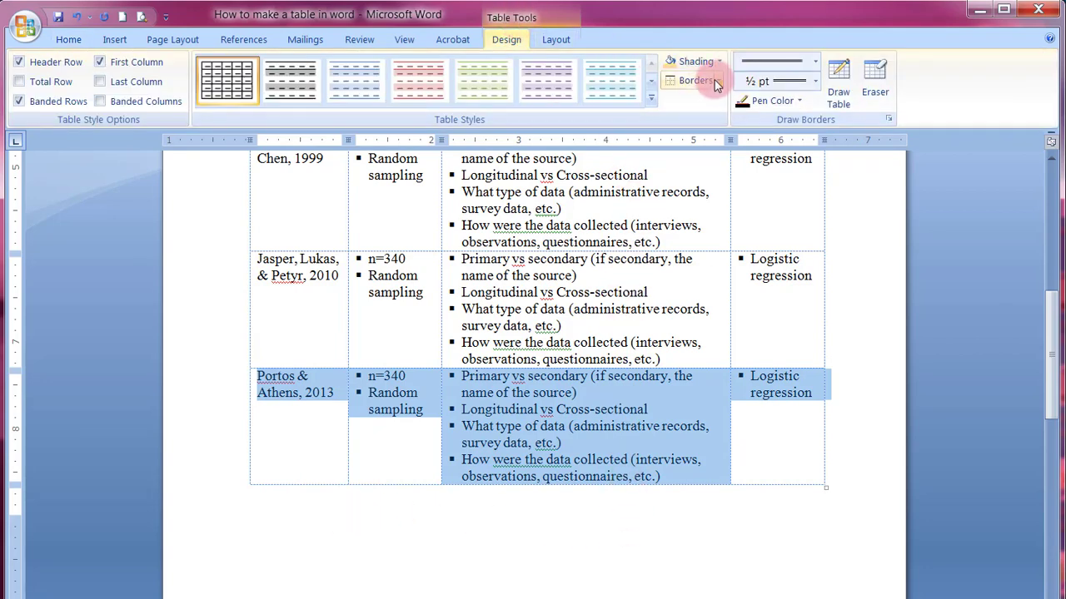
pyautogui.click(719, 80)
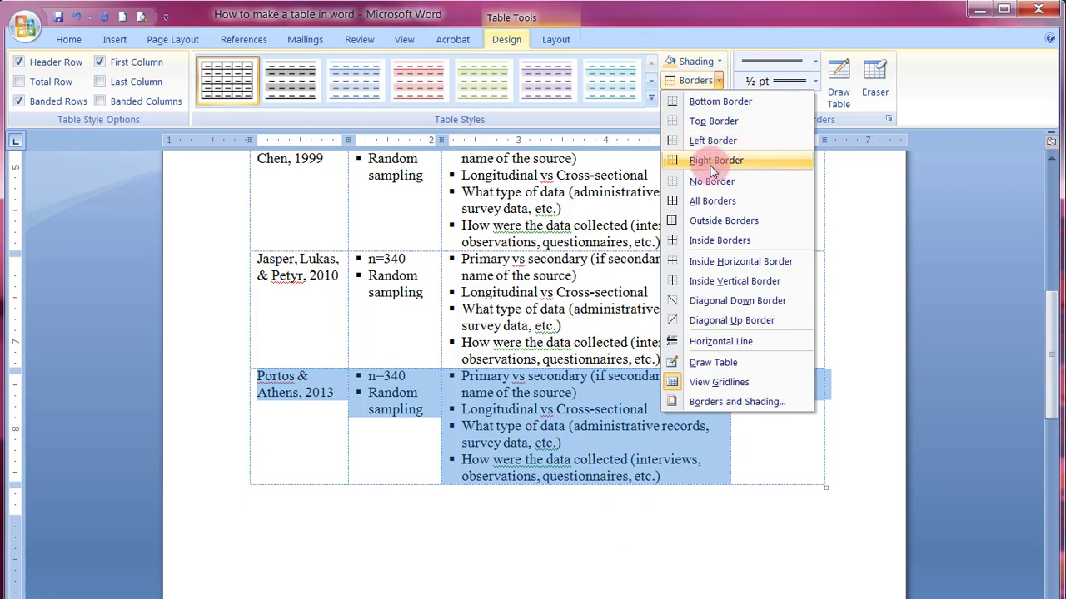
pyautogui.click(710, 101)
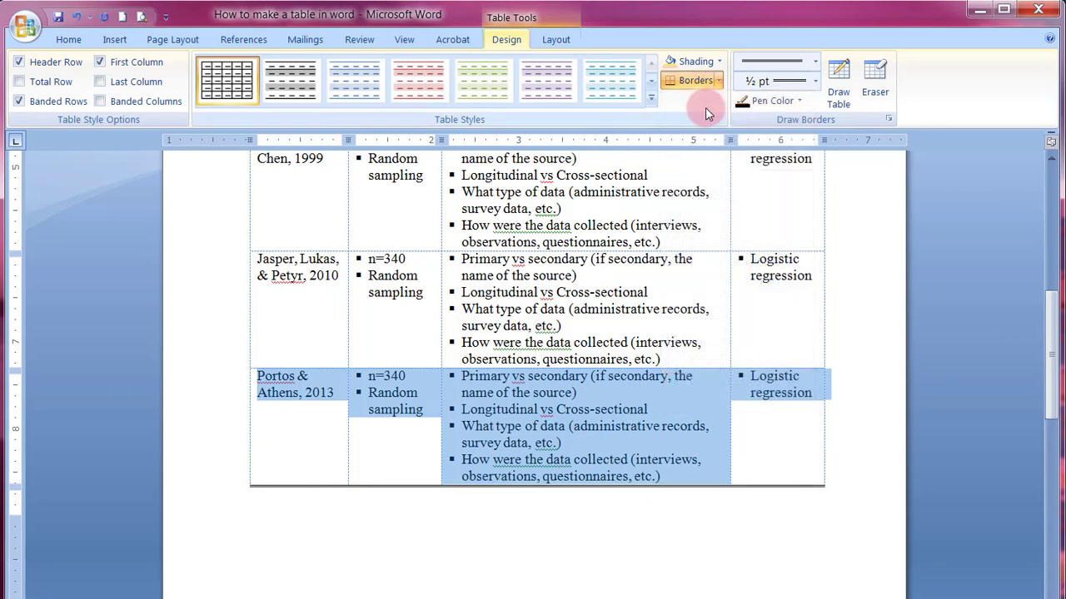
pyautogui.click(849, 470)
# - Add a double-line bottom border beneath the last row of the second page's table
pyautogui.scroll(8, 850, 469)
pyautogui.scroll(1, 851, 468)
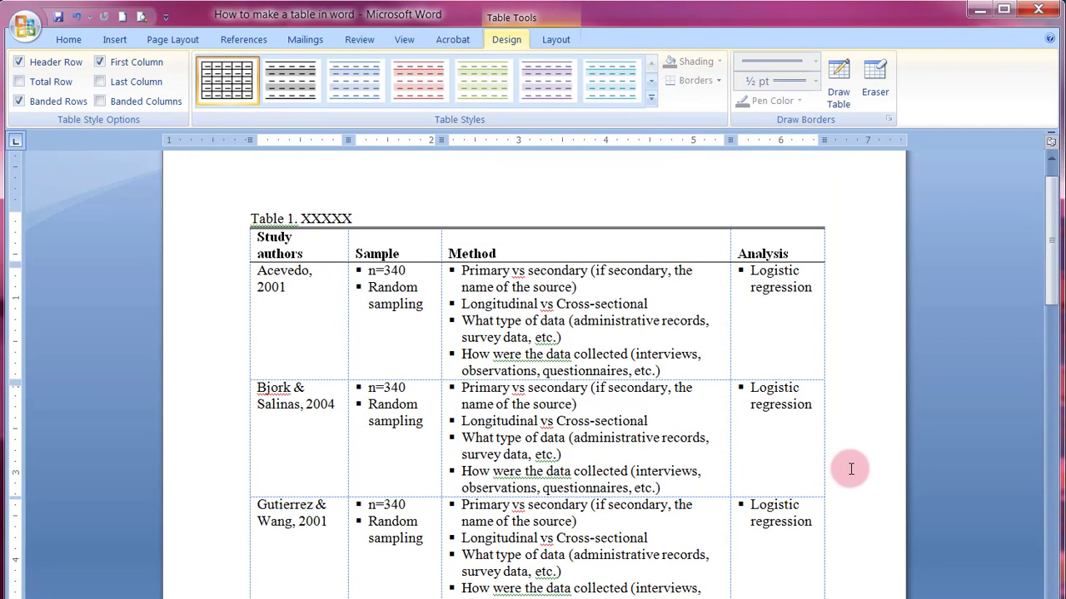
pyautogui.scroll(-14, 851, 469)
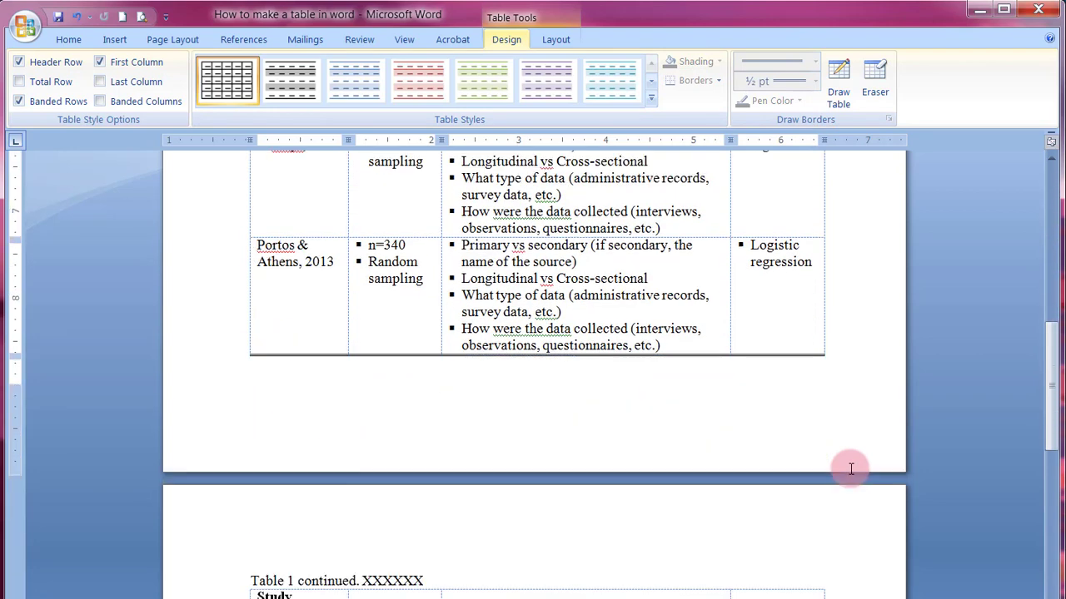
pyautogui.scroll(-8, 851, 469)
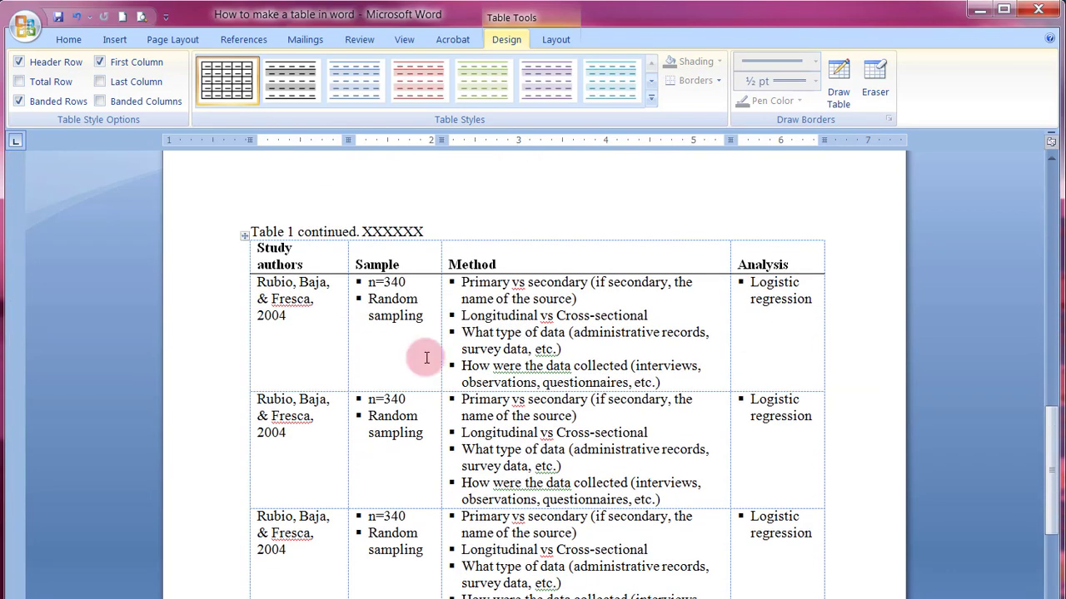
pyautogui.click(214, 258)
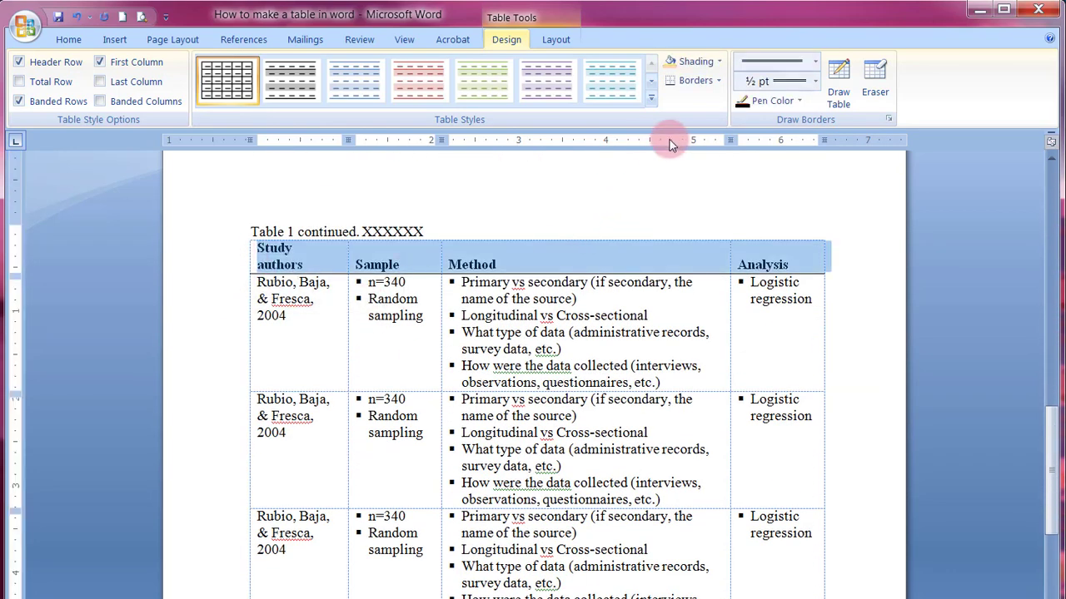
pyautogui.scroll(-2, 346, 250)
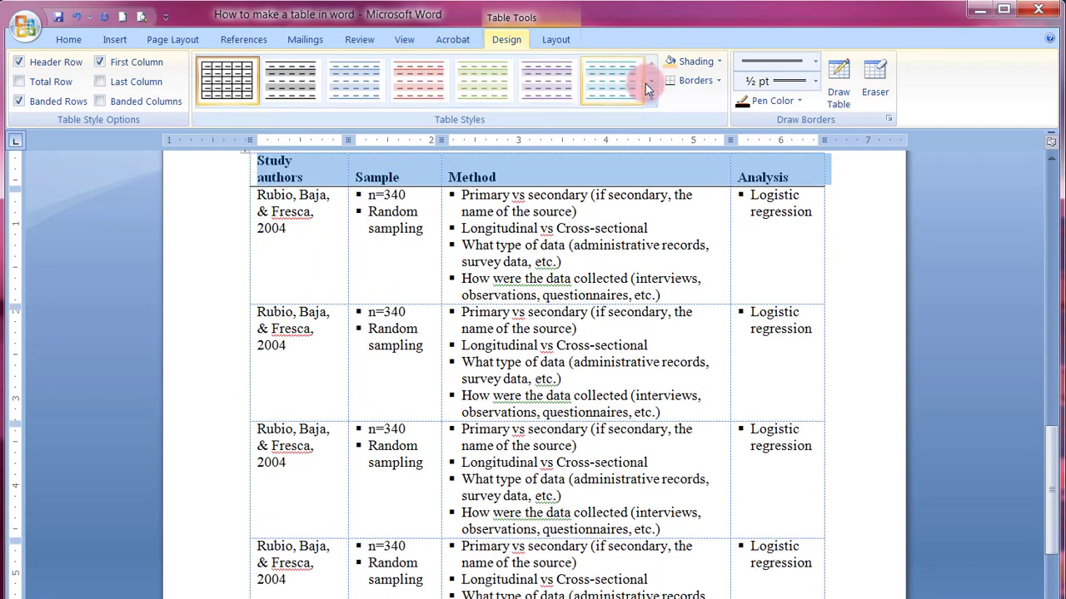
pyautogui.scroll(-2, 198, 457)
pyautogui.click(188, 477)
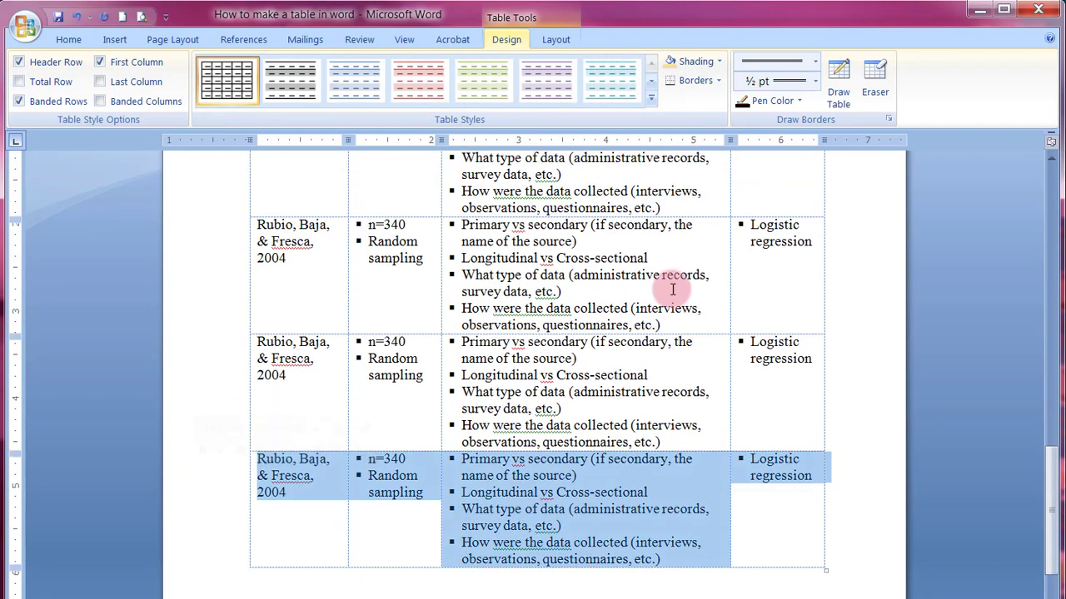
pyautogui.click(676, 88)
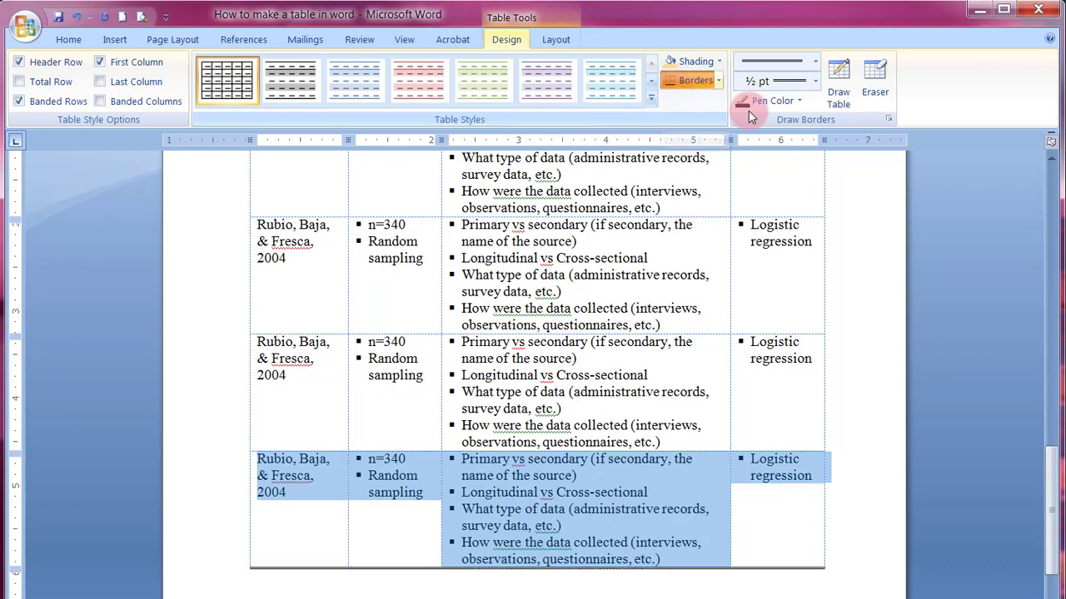
# - Add a double-line top border above the header row of the second page's table
pyautogui.scroll(-10, 566, 516)
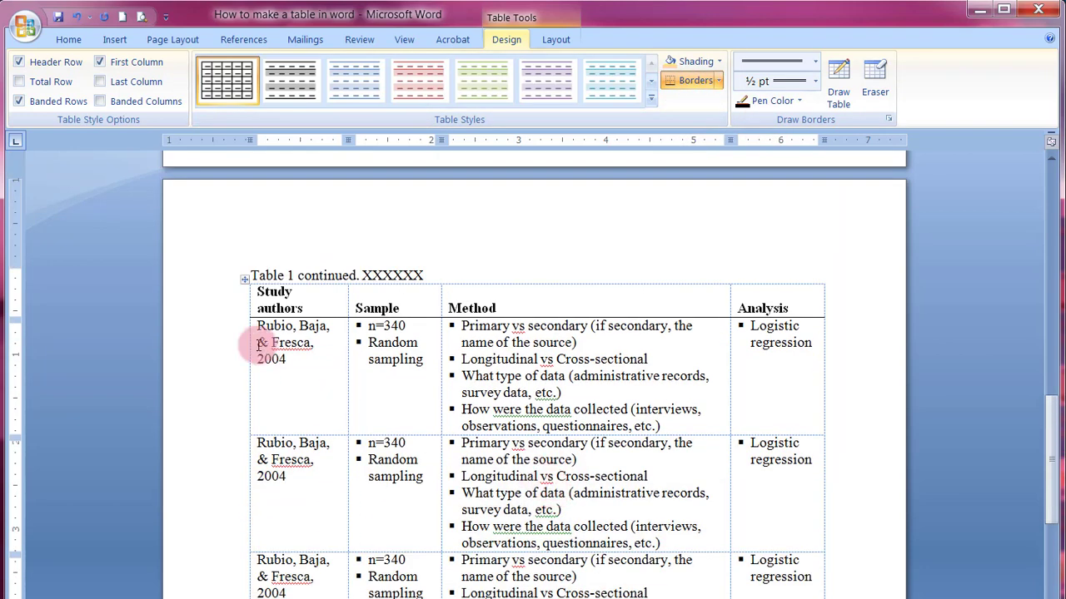
pyautogui.click(216, 307)
pyautogui.click(720, 80)
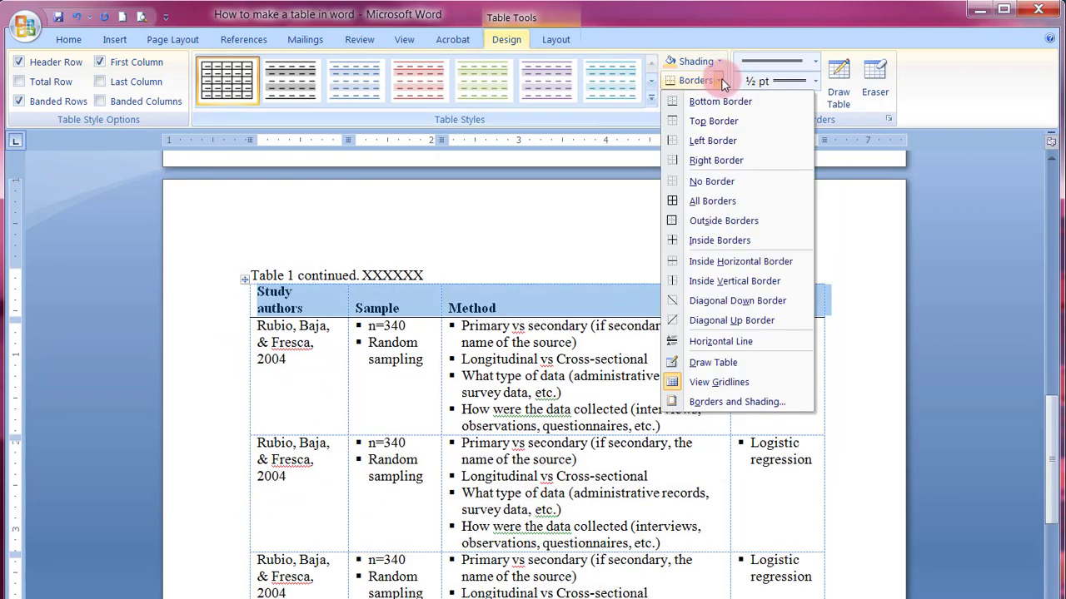
pyautogui.click(714, 120)
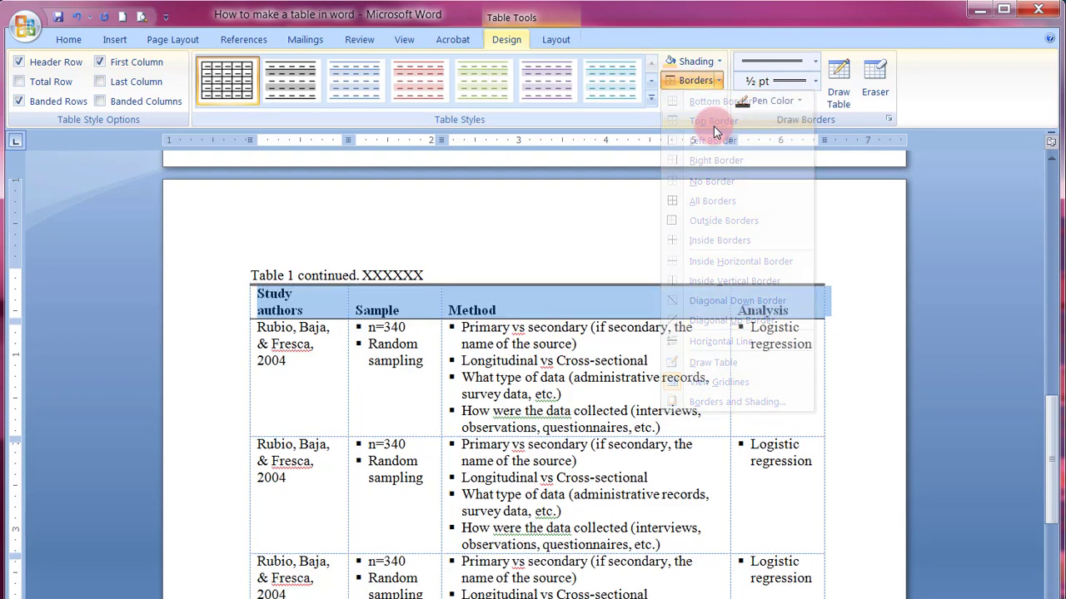
pyautogui.click(866, 404)
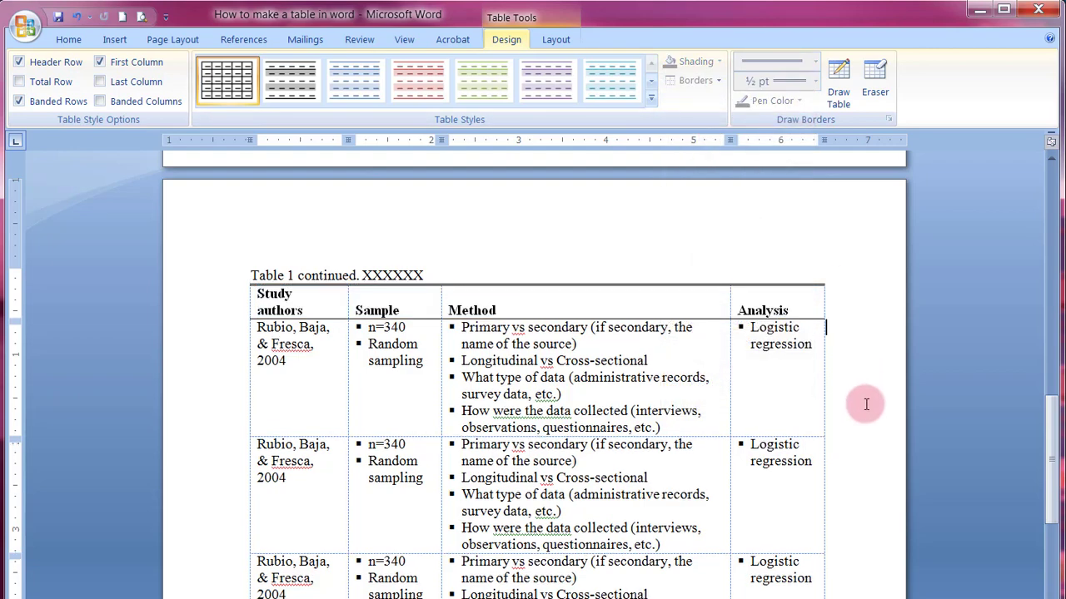
pyautogui.scroll(-5, 852, 441)
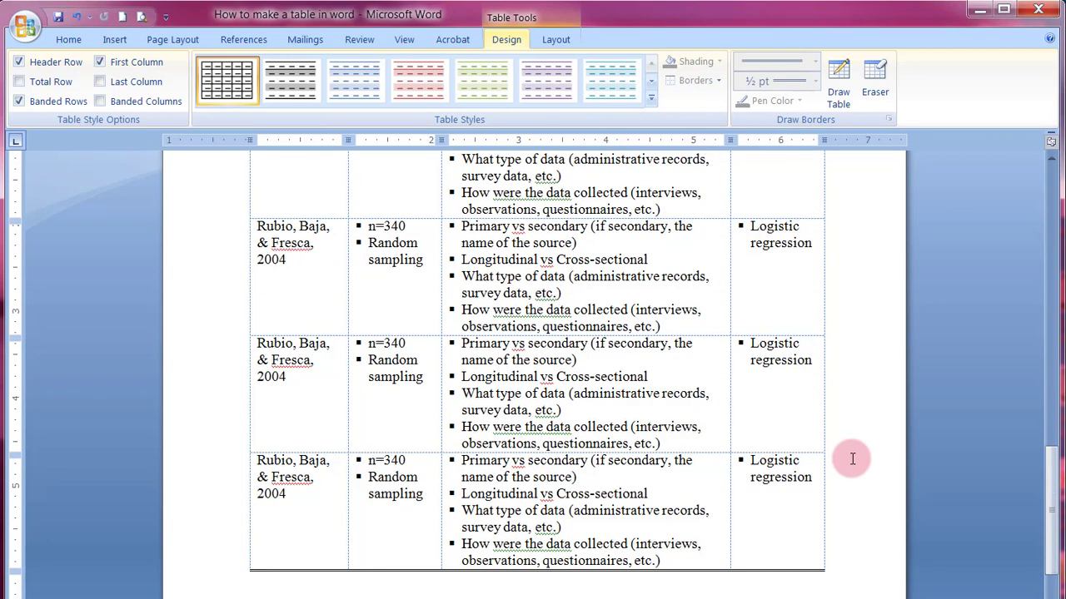
pyautogui.scroll(20, 851, 459)
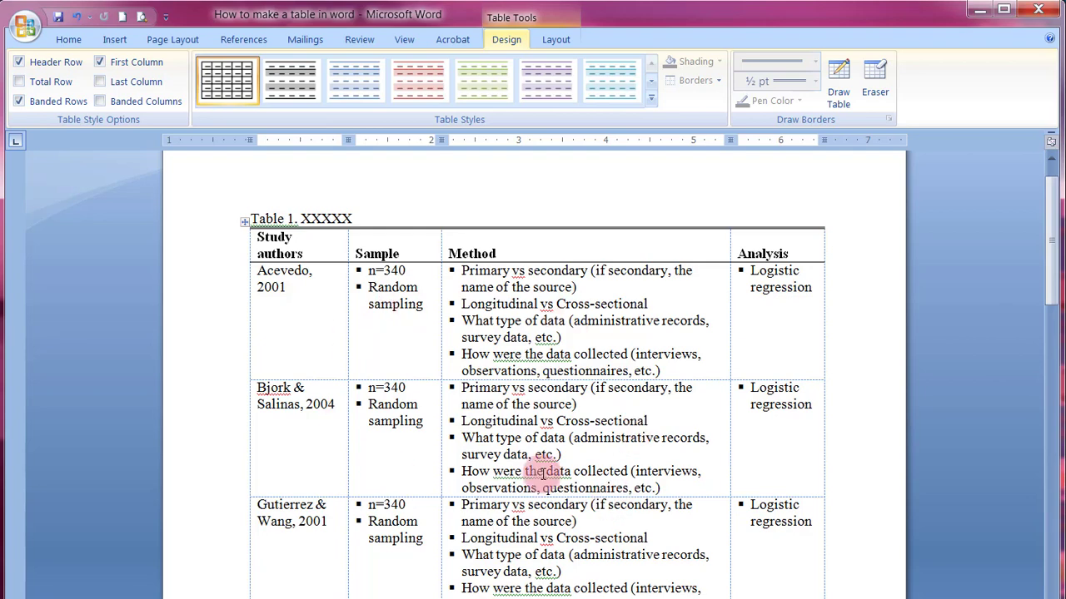
pyautogui.scroll(-15, 543, 472)
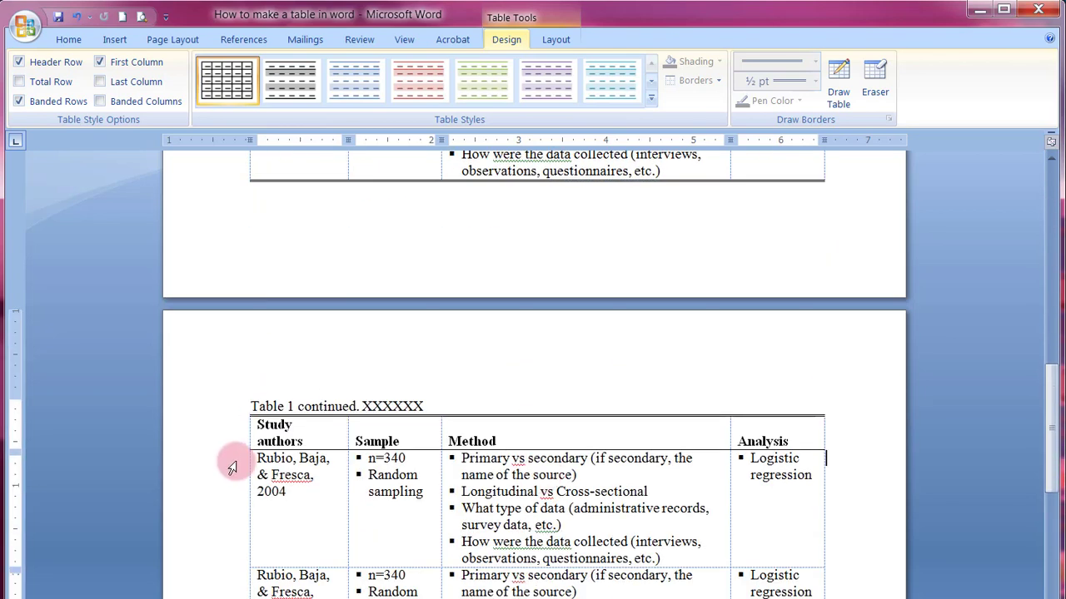
pyautogui.scroll(15, 233, 468)
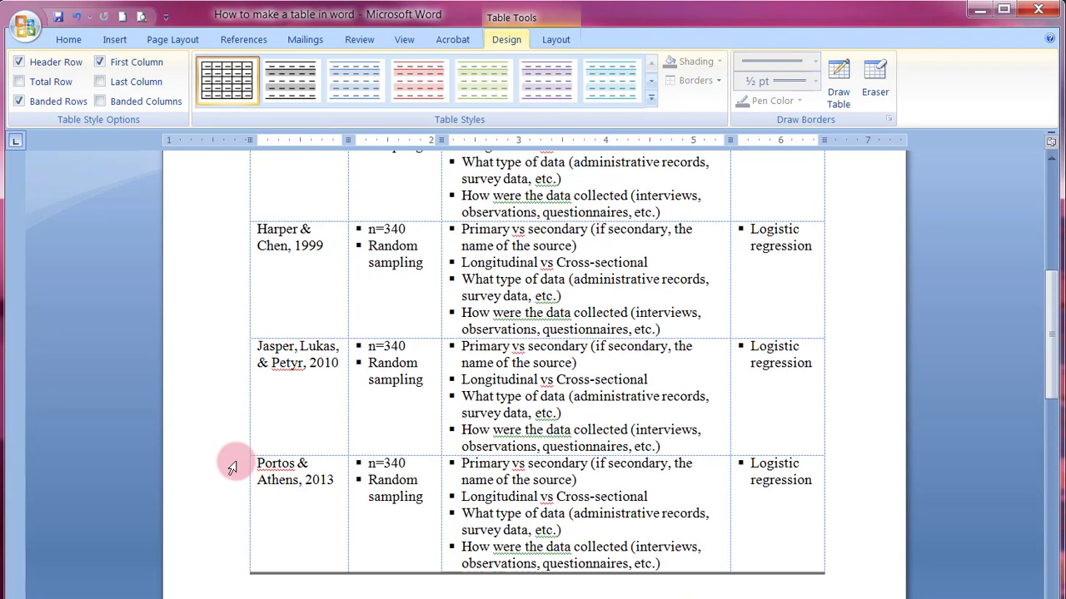